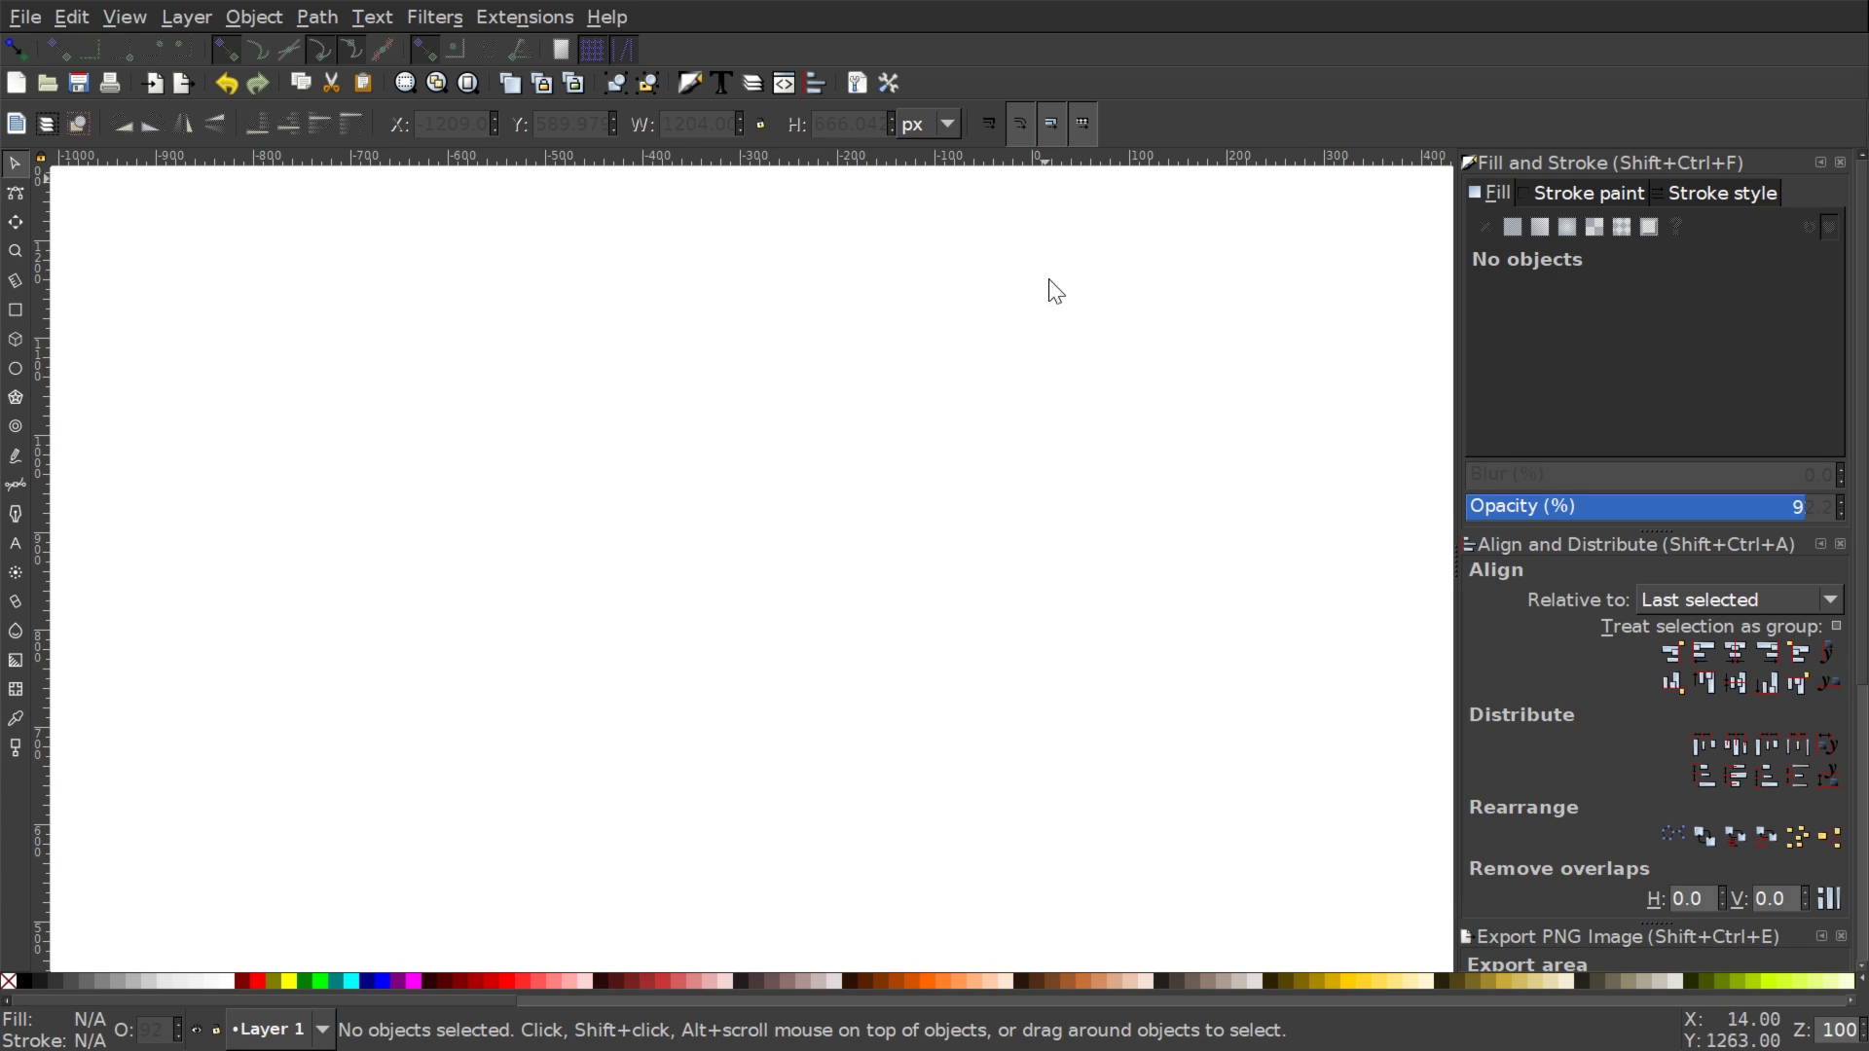
Draw a semi-transparent red circle about 246 px in diameter and move it slightly up and to the left.
drag(542, 539, 592, 539)
scroll(544, 547, right, 2)
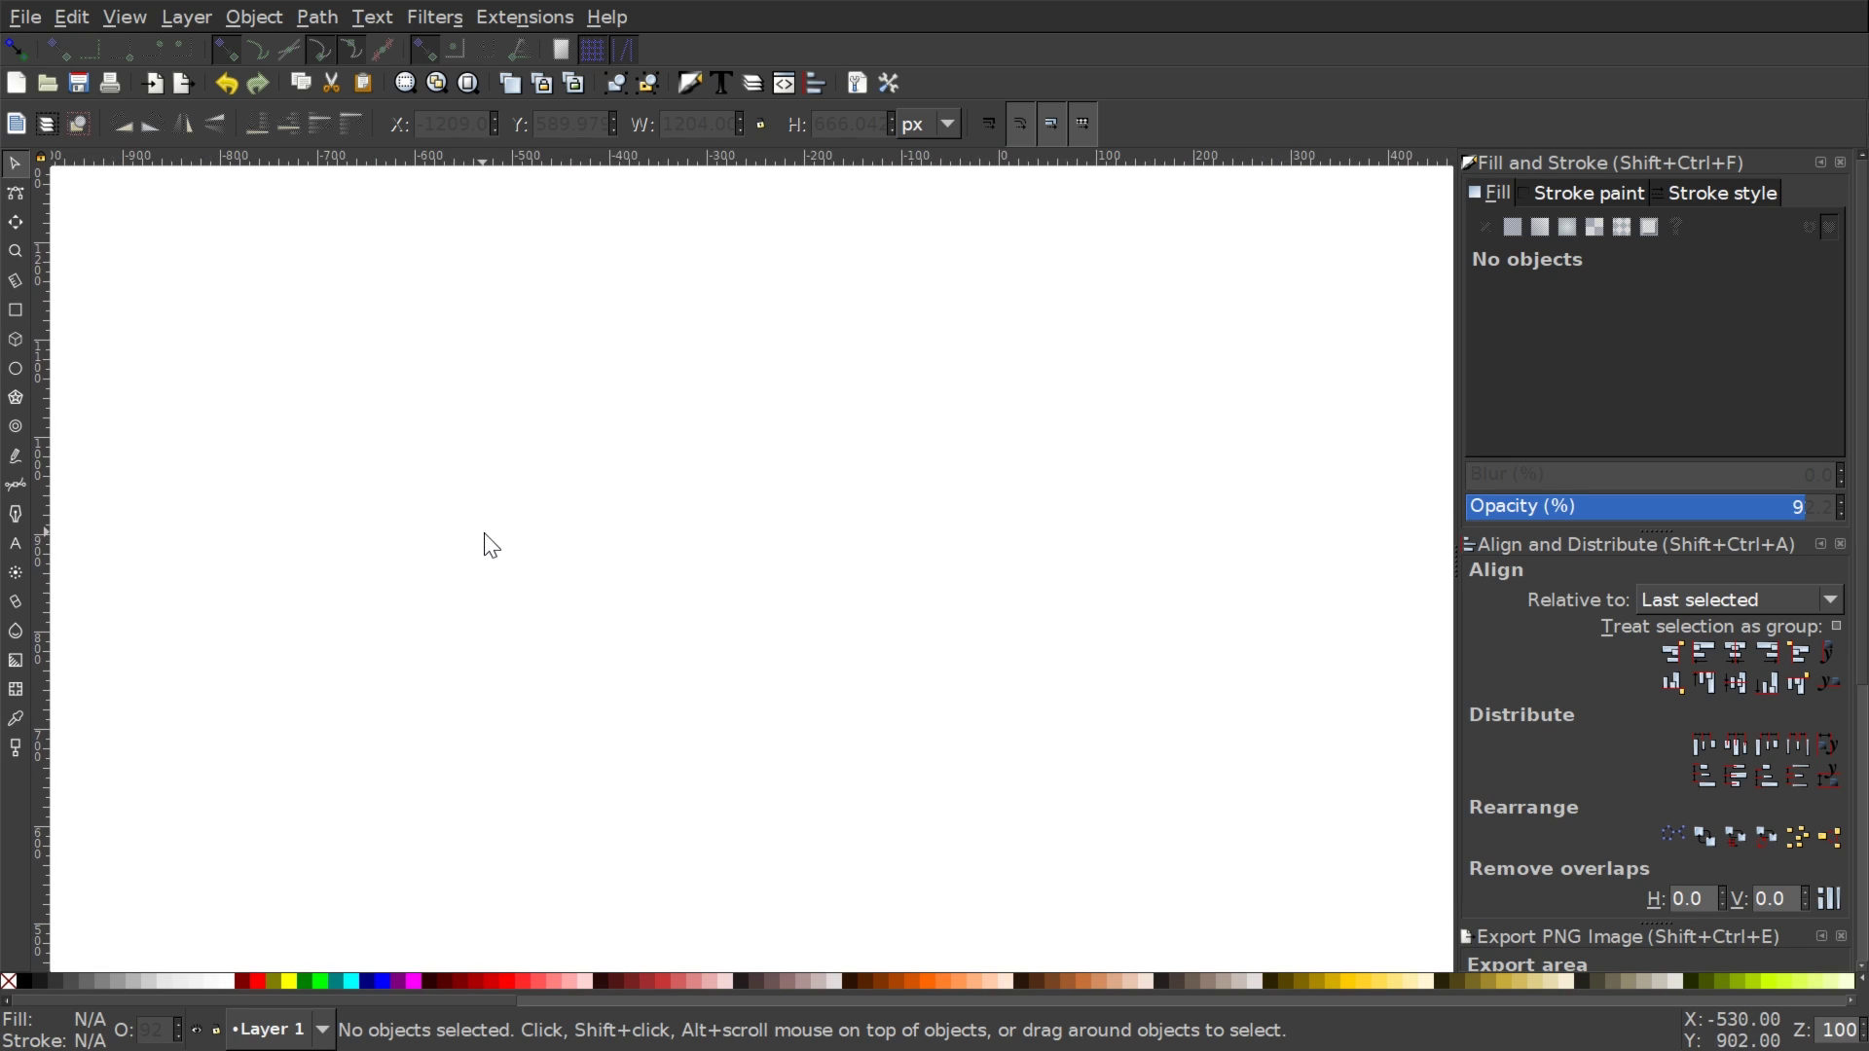
key(e)
mouse_move(689, 441)
mouse_down()
mouse_move(813, 601)
mouse_move(814, 562)
mouse_move(845, 557)
mouse_up()
key(s)
drag(1707, 407, 1785, 420)
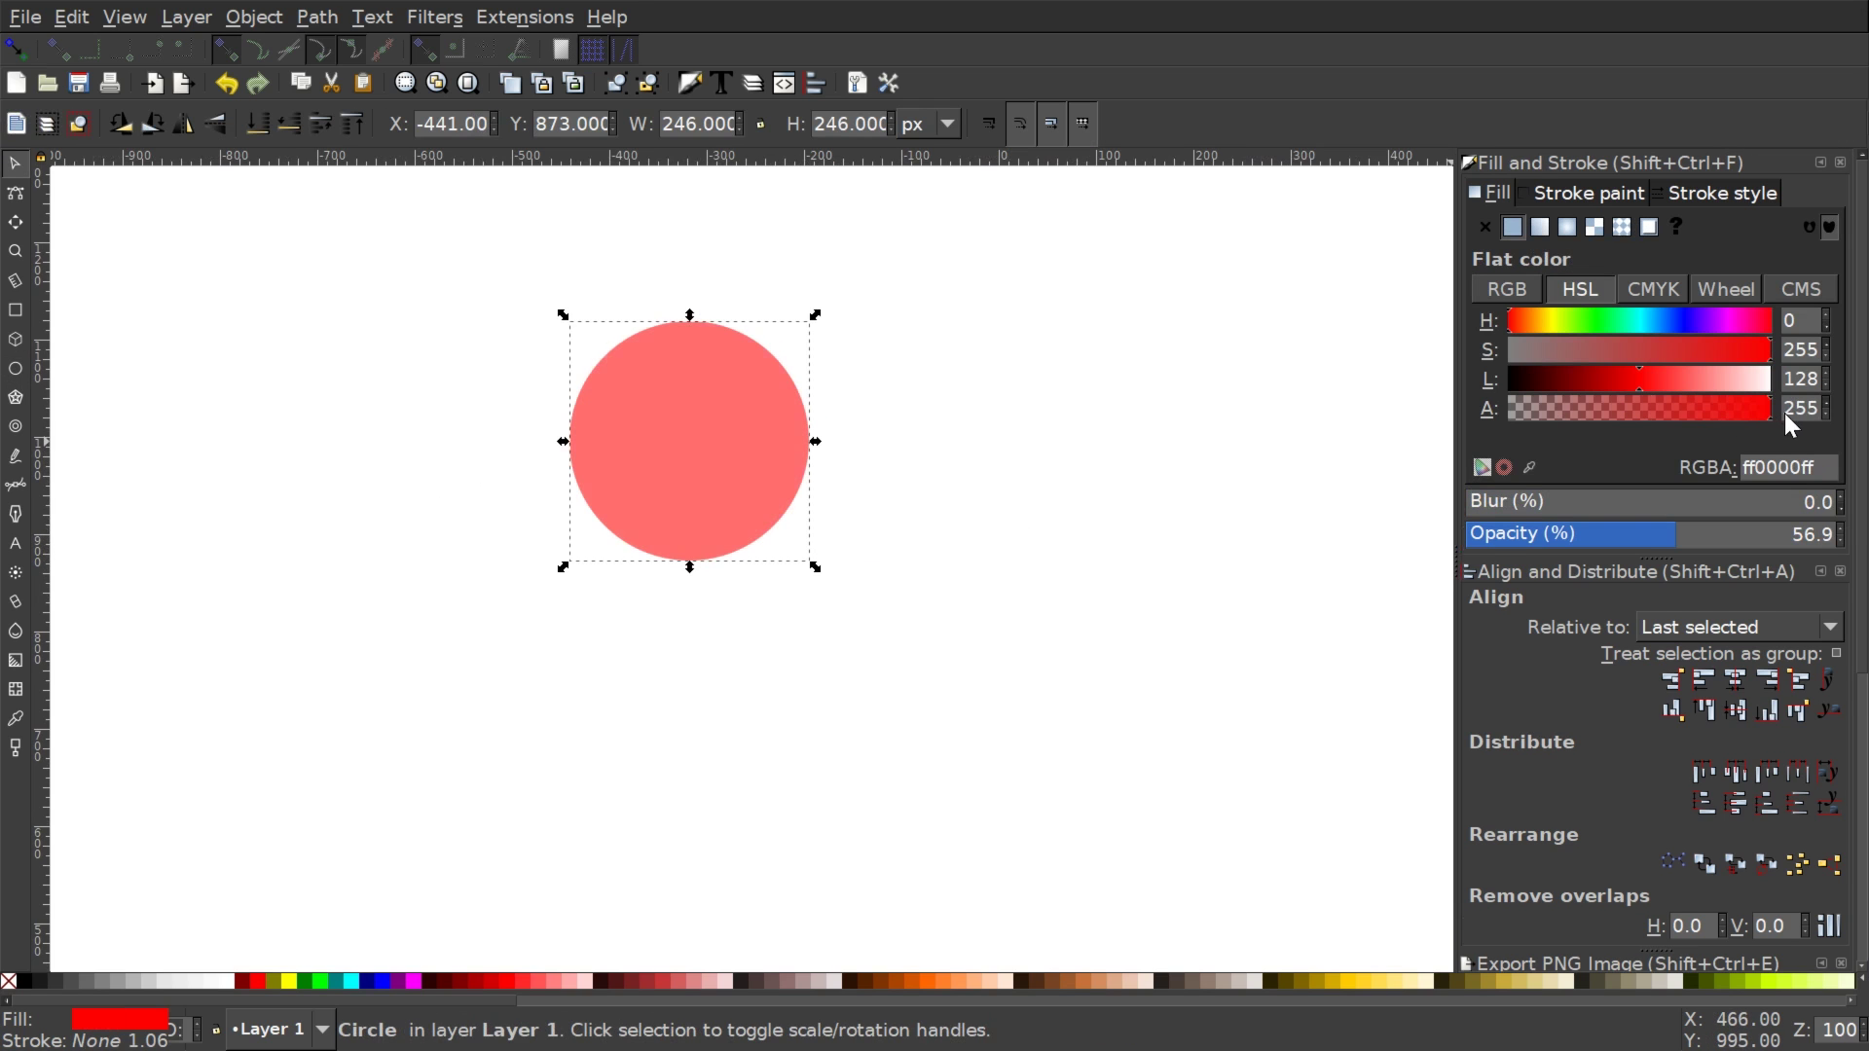
drag(710, 424, 627, 395)
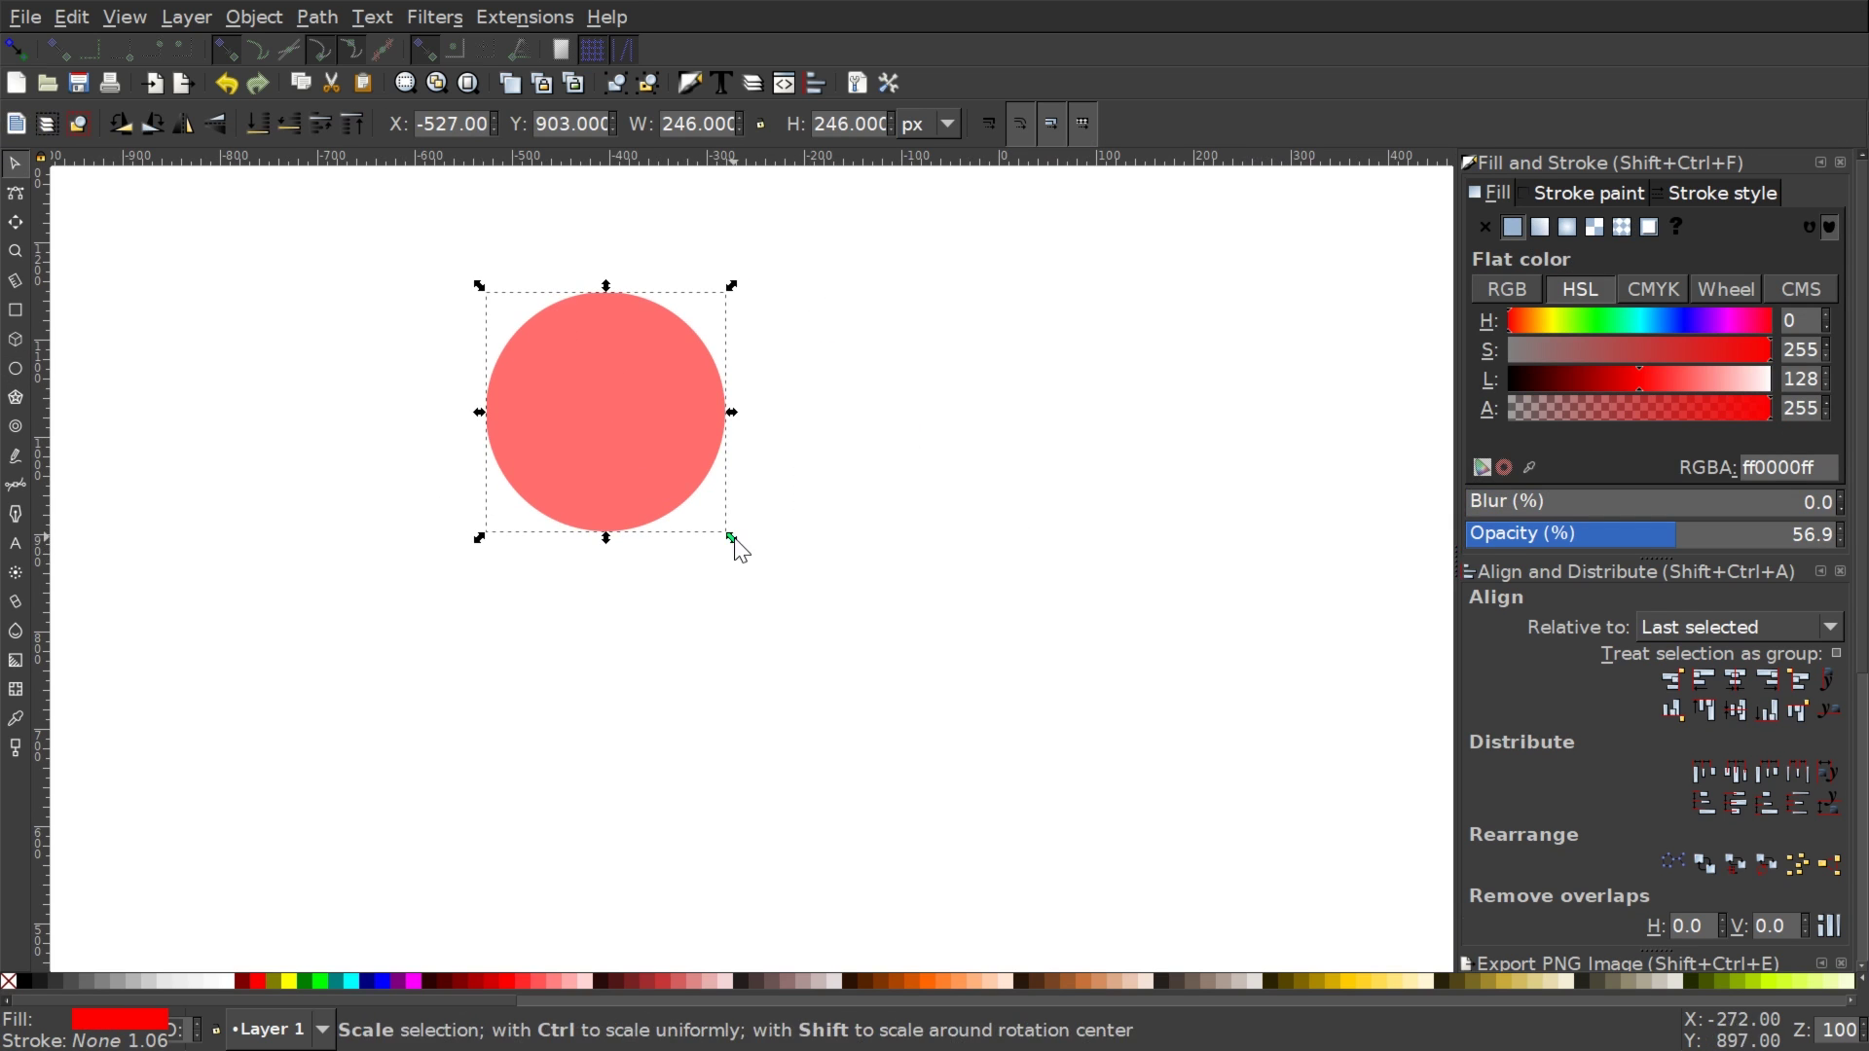
Scale the circle down to about 164 px, convert it to a path and move it further left.
drag(732, 537, 693, 498)
click(316, 17)
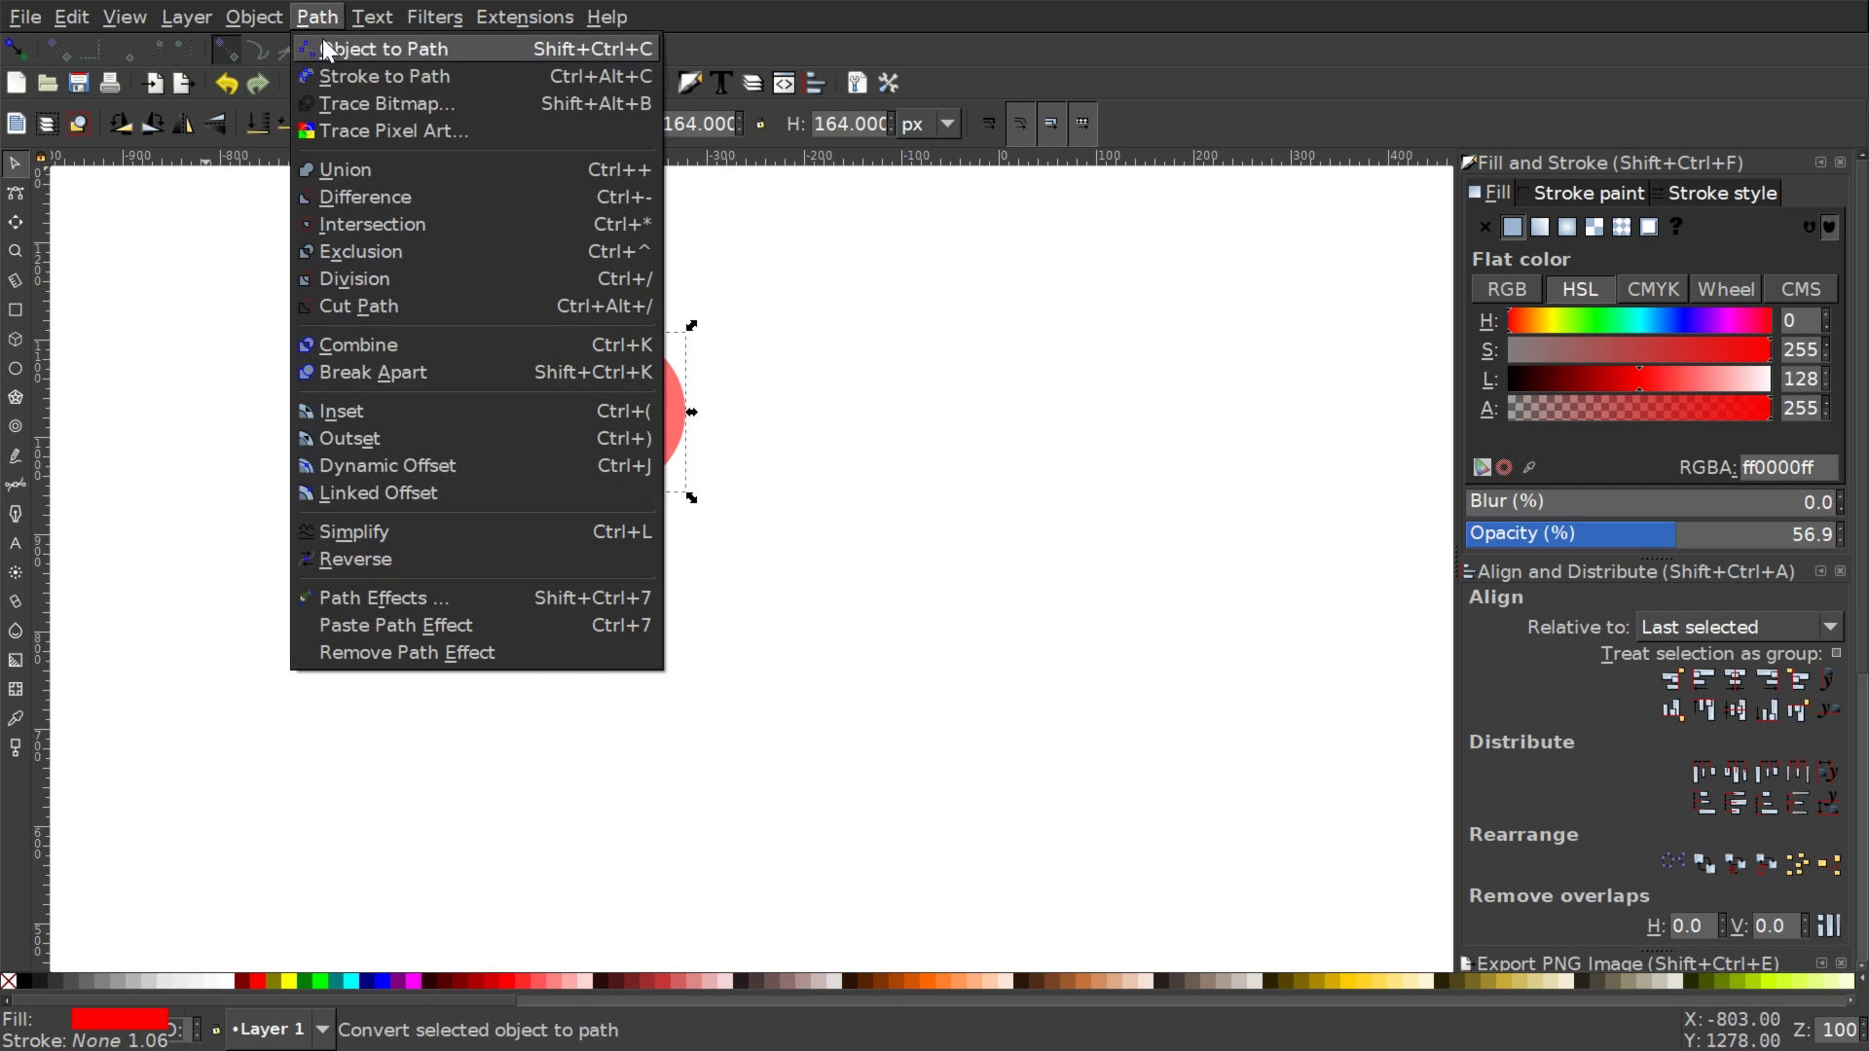
click(362, 46)
drag(613, 445, 390, 477)
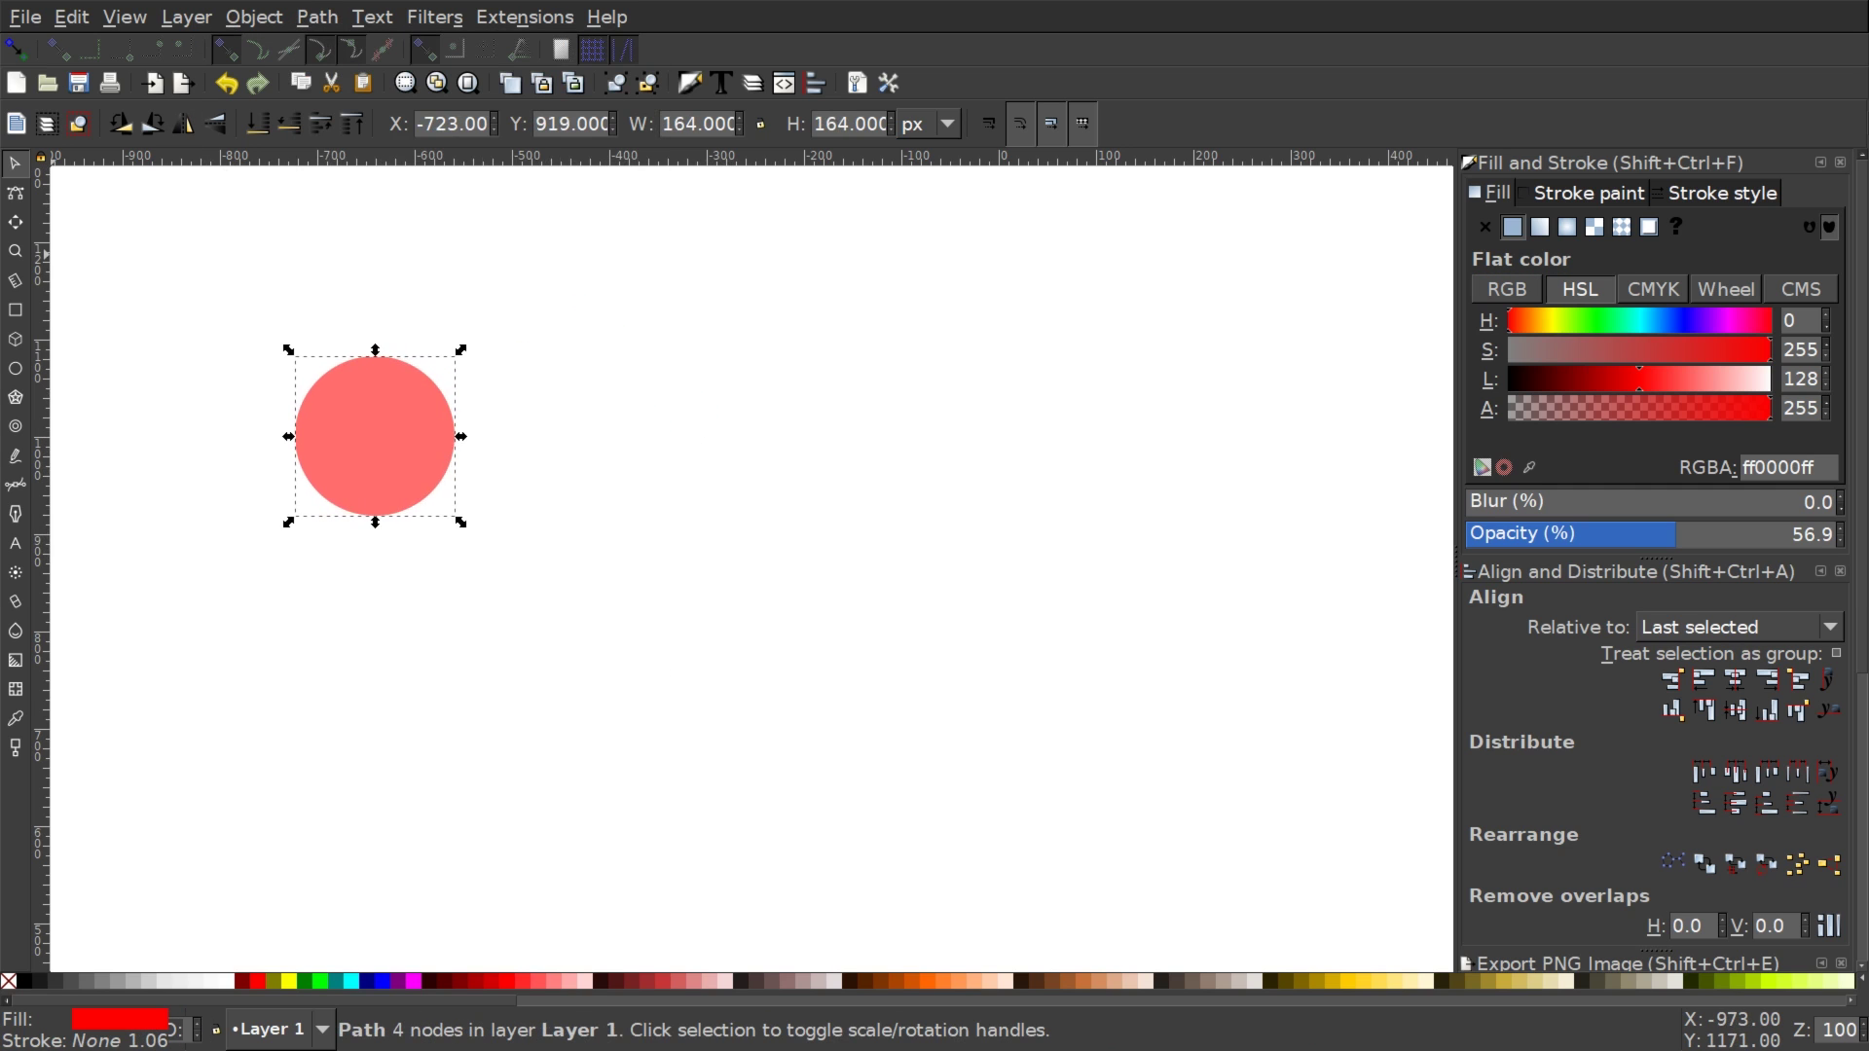
Create a clone of the red circle and place it to the right of the original.
click(64, 18)
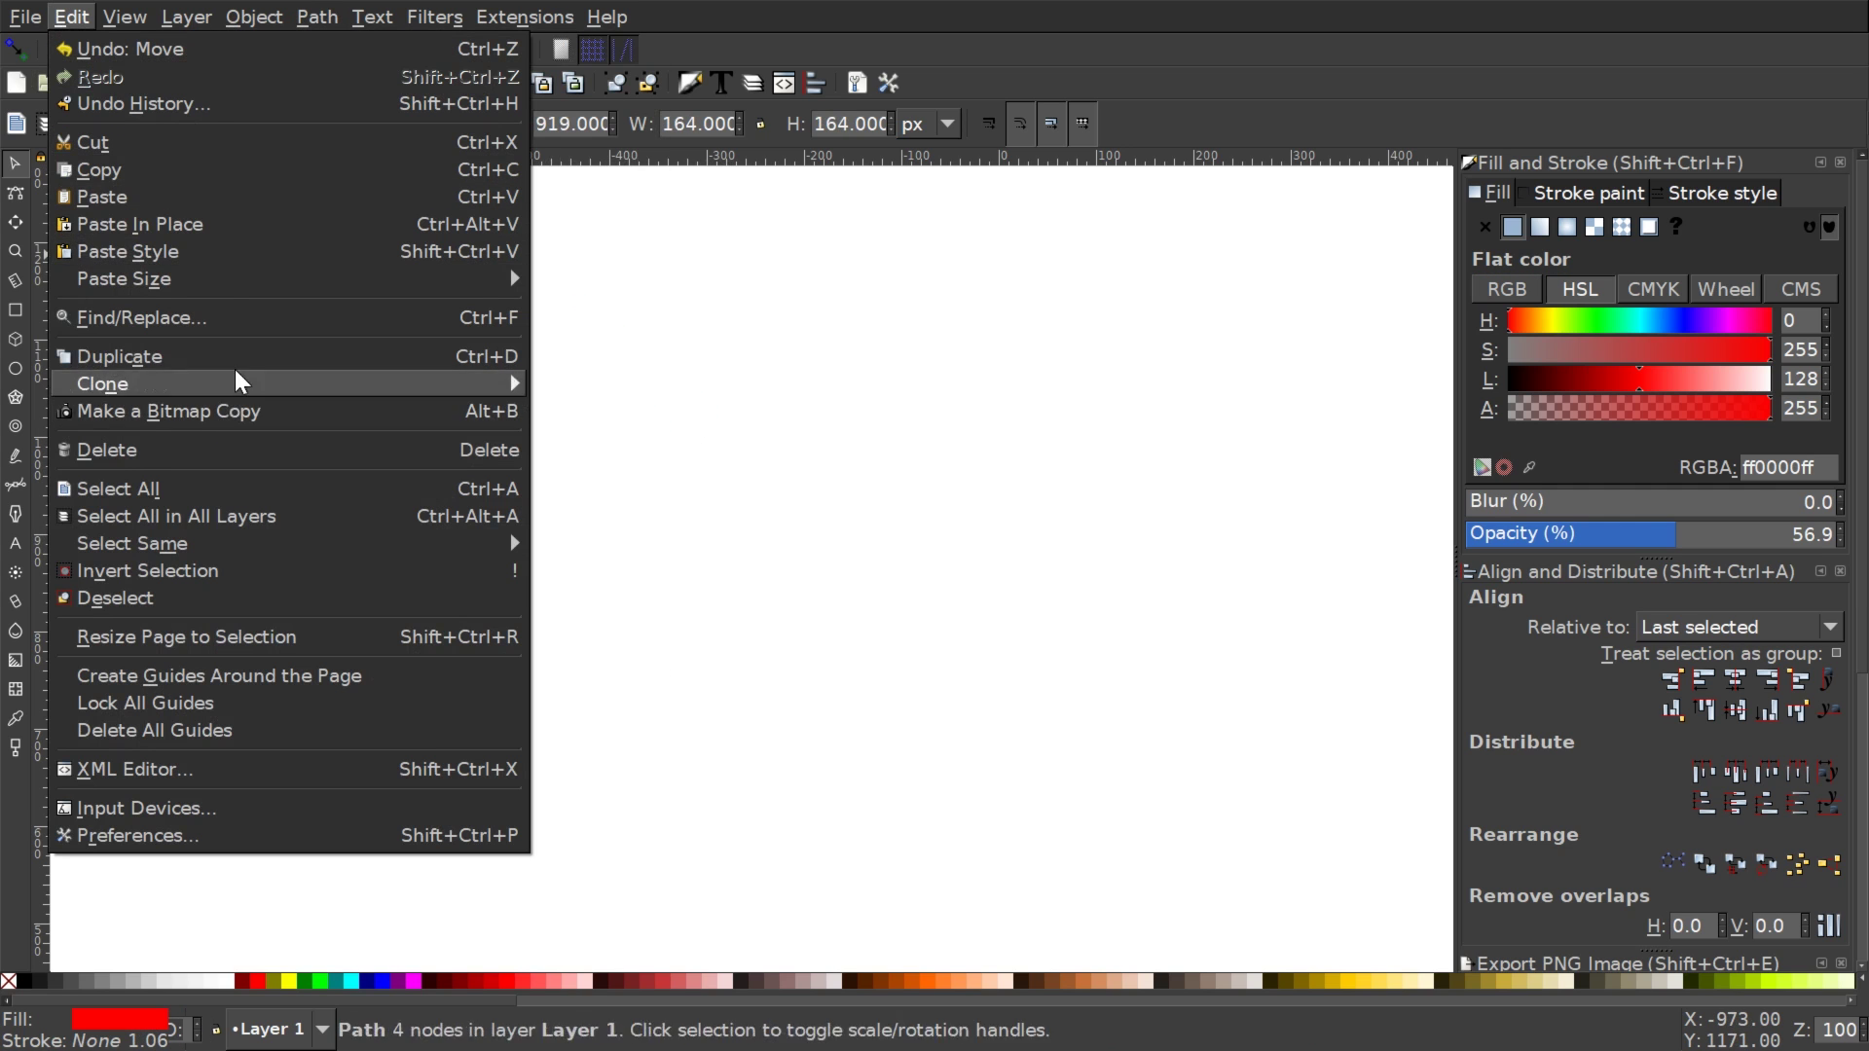
mouse_move(251, 395)
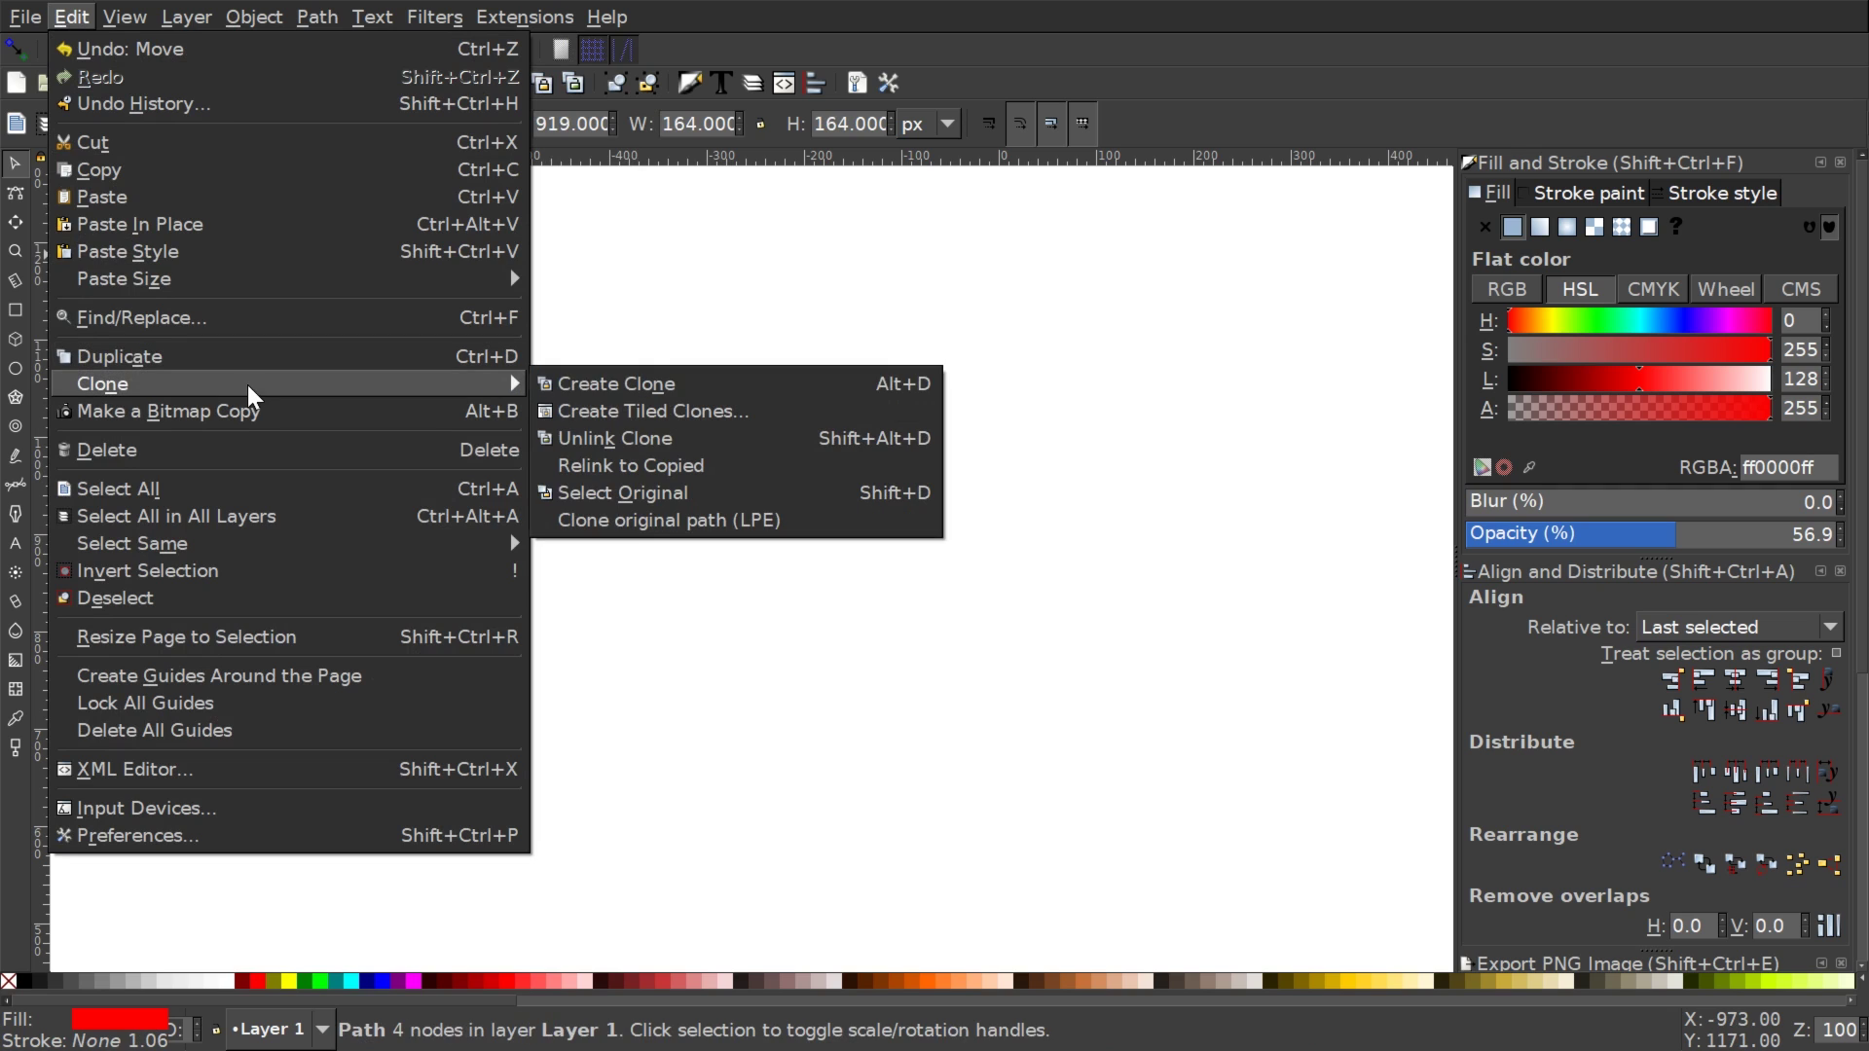
click(639, 381)
mouse_move(362, 425)
mouse_down()
mouse_move(587, 530)
mouse_move(597, 418)
mouse_move(638, 351)
mouse_move(782, 368)
mouse_up()
click(782, 368)
Move the original circle and its clone independently, keeping the original on the left and the clone on the right.
click(371, 404)
drag(374, 410, 339, 432)
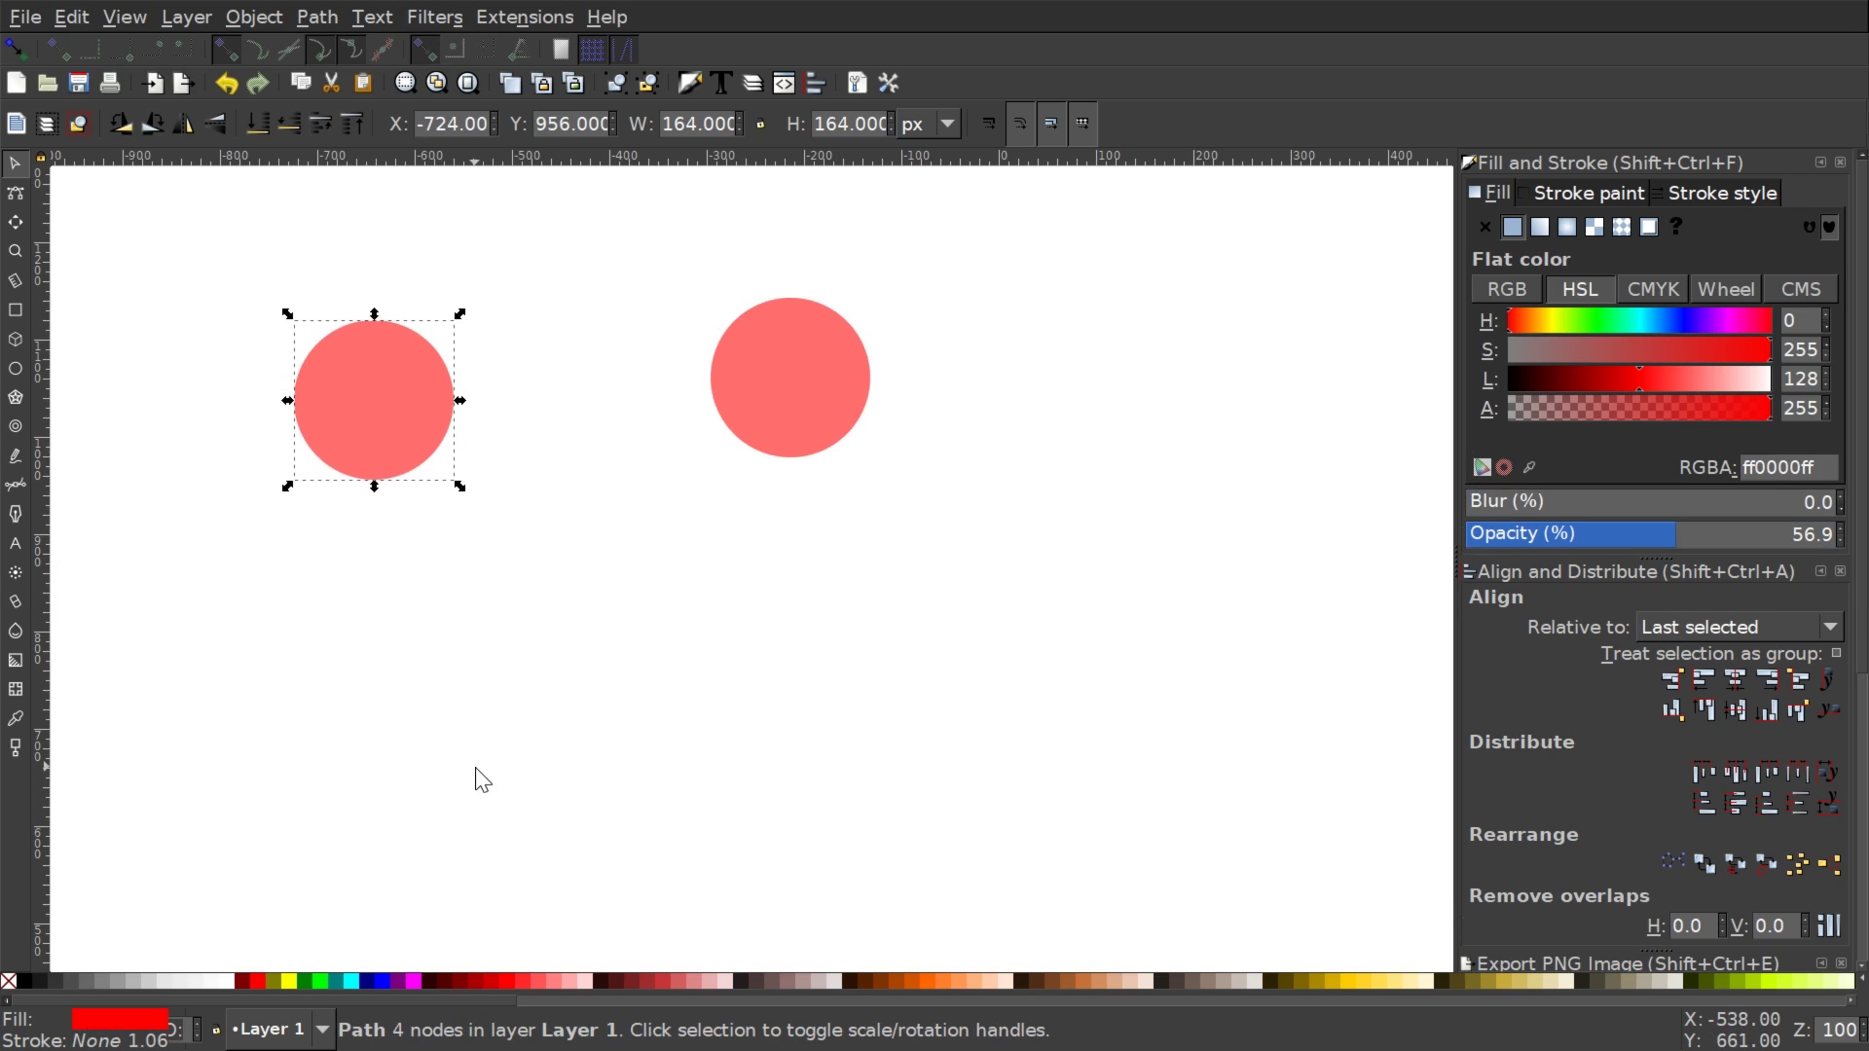
mouse_move(818, 354)
mouse_down()
mouse_move(798, 401)
mouse_move(808, 389)
mouse_up()
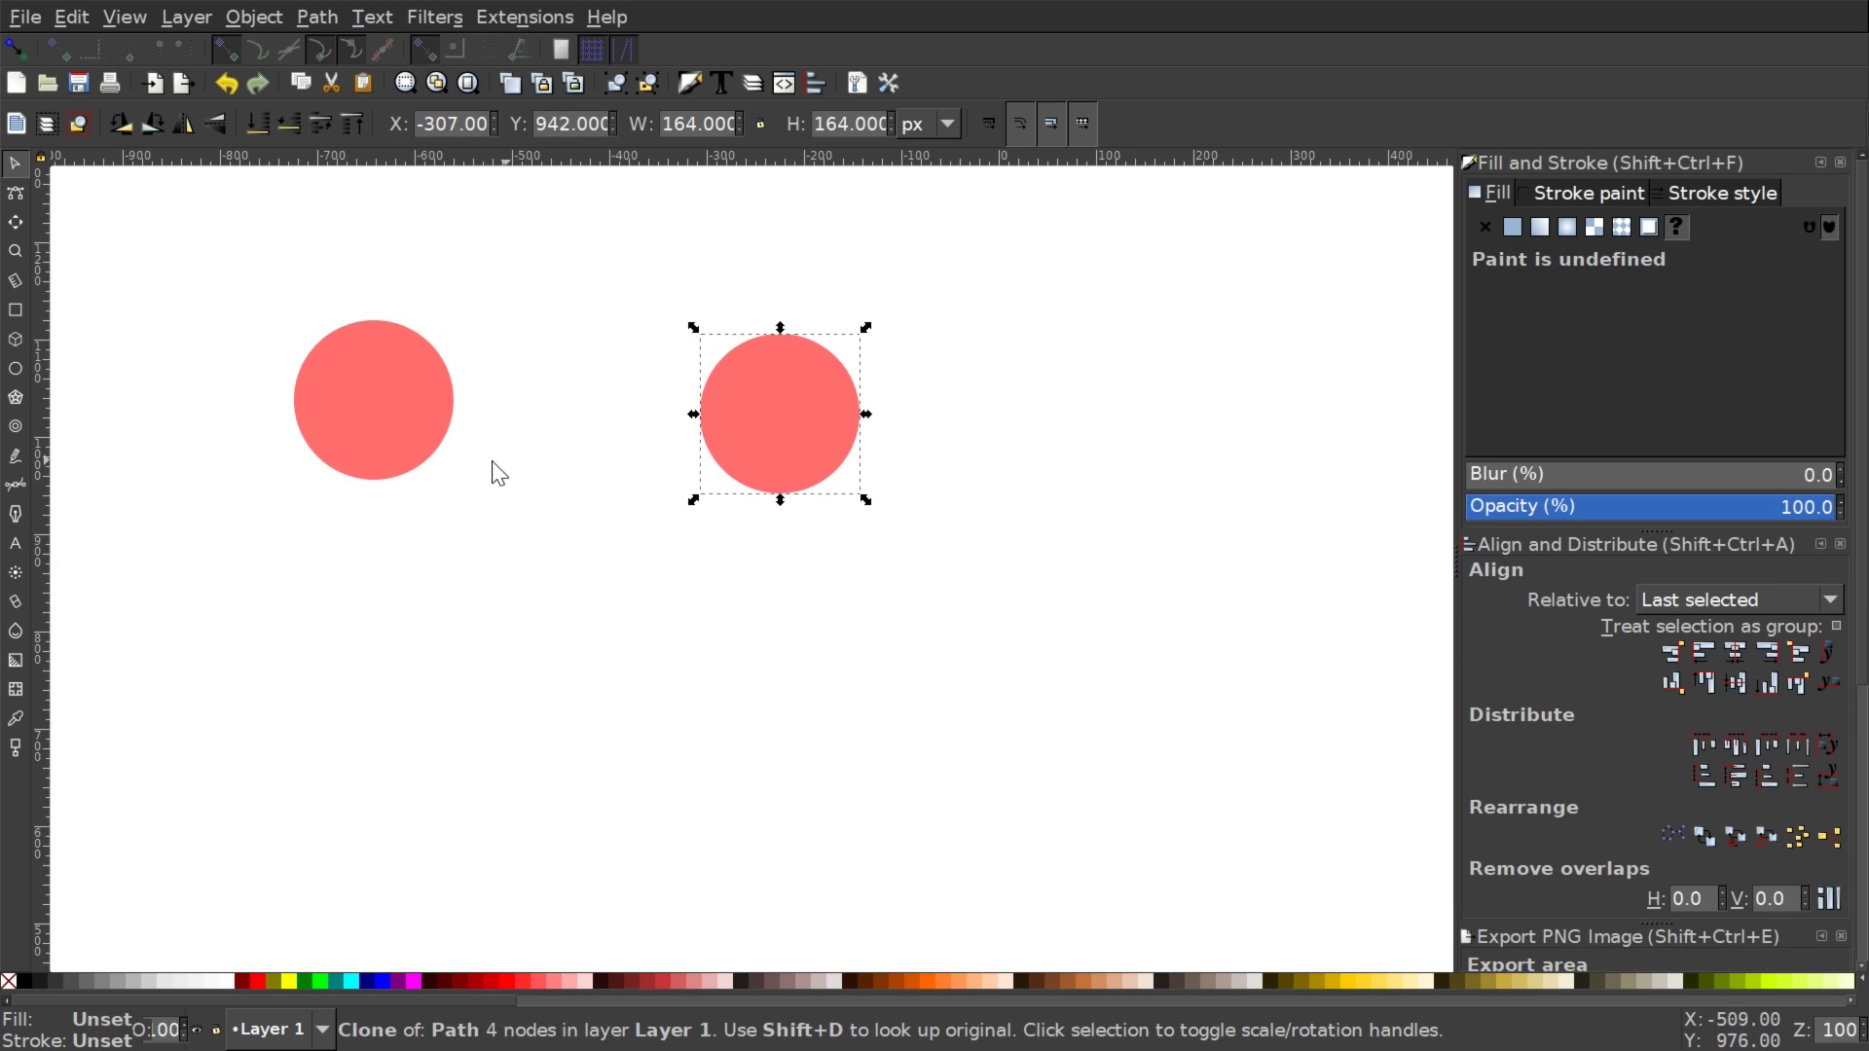
click(382, 403)
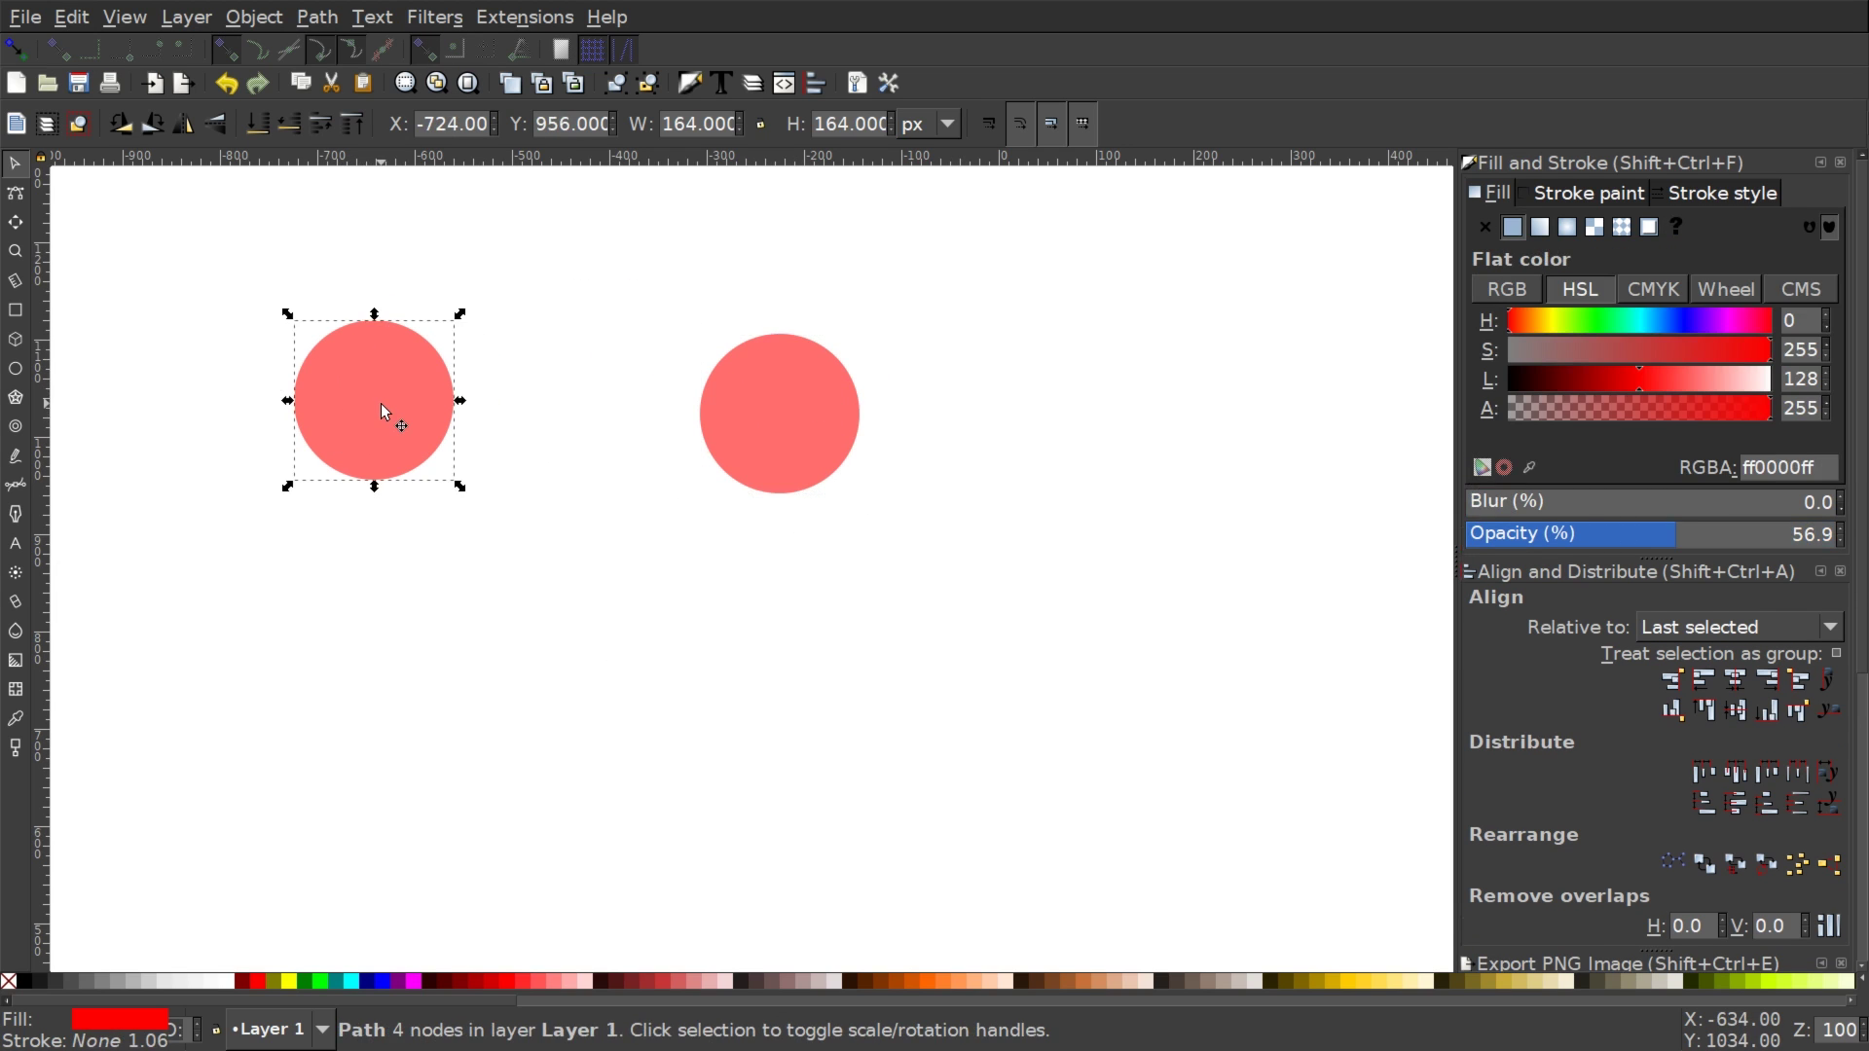
right_click(360, 393)
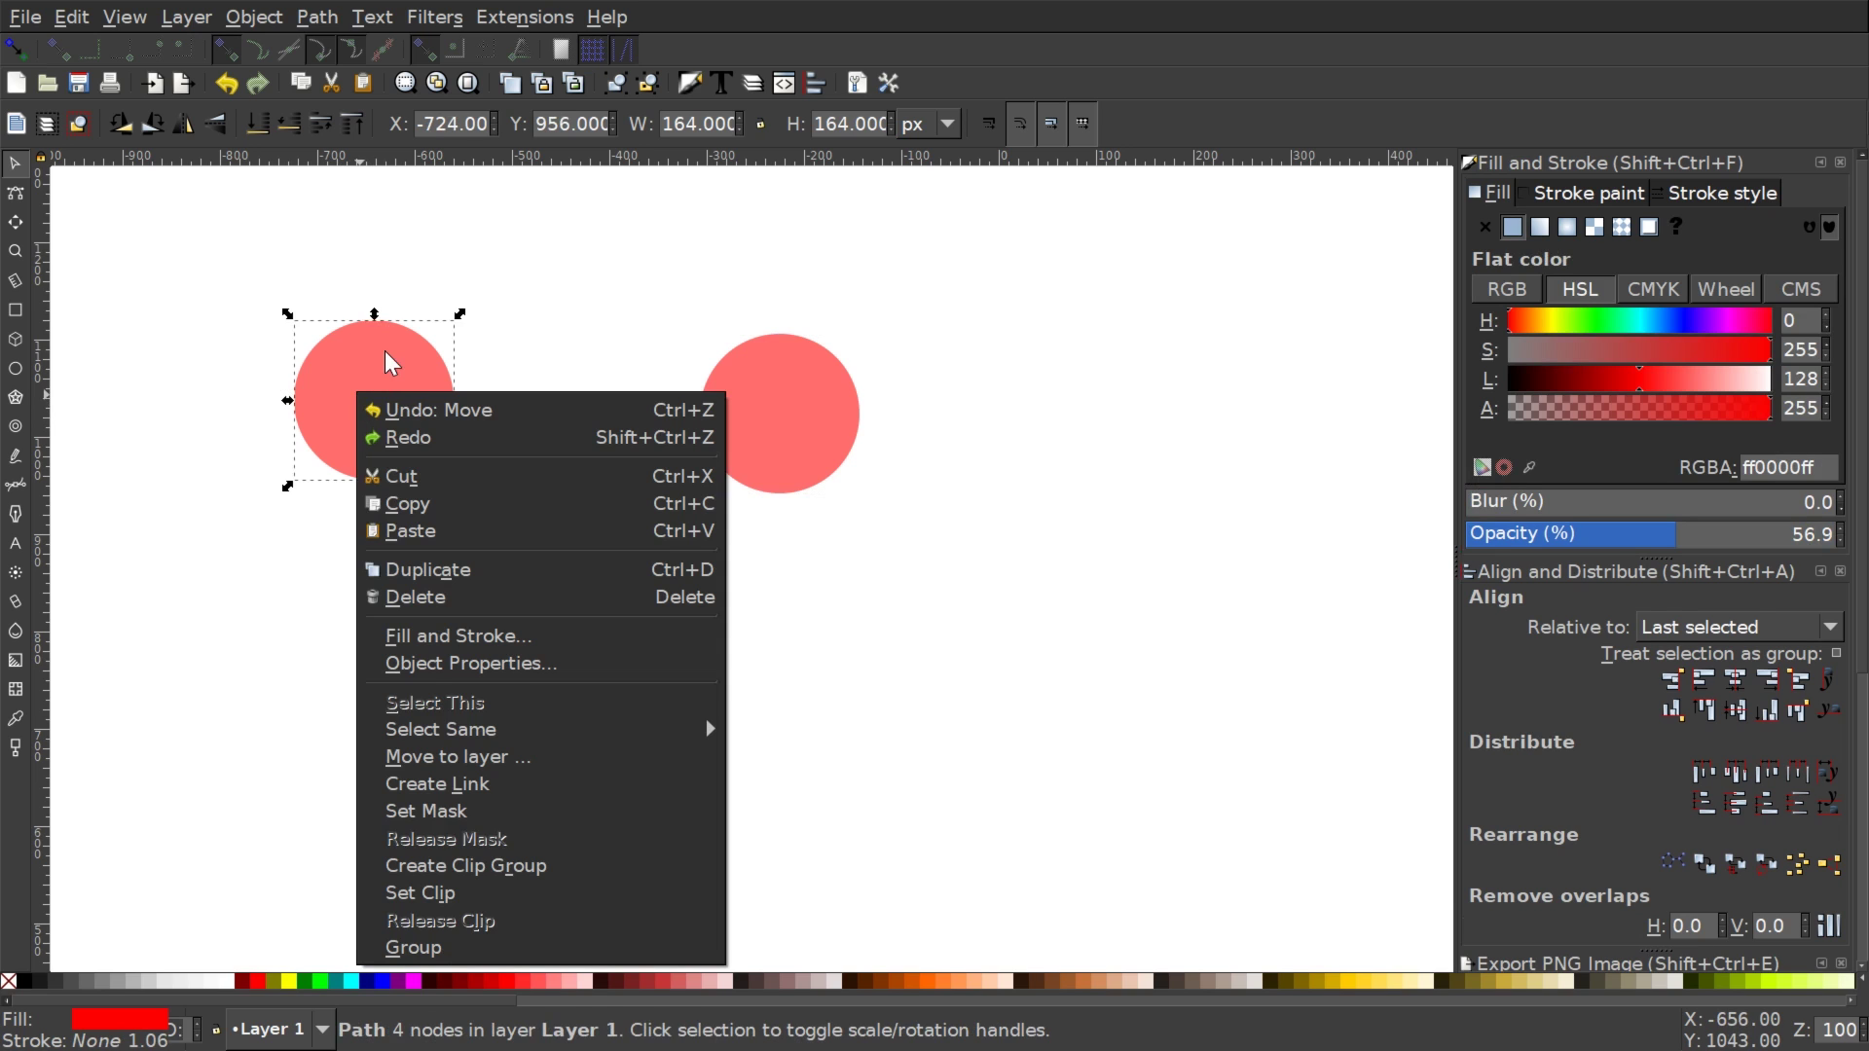
click(394, 340)
drag(413, 366, 403, 418)
click(808, 401)
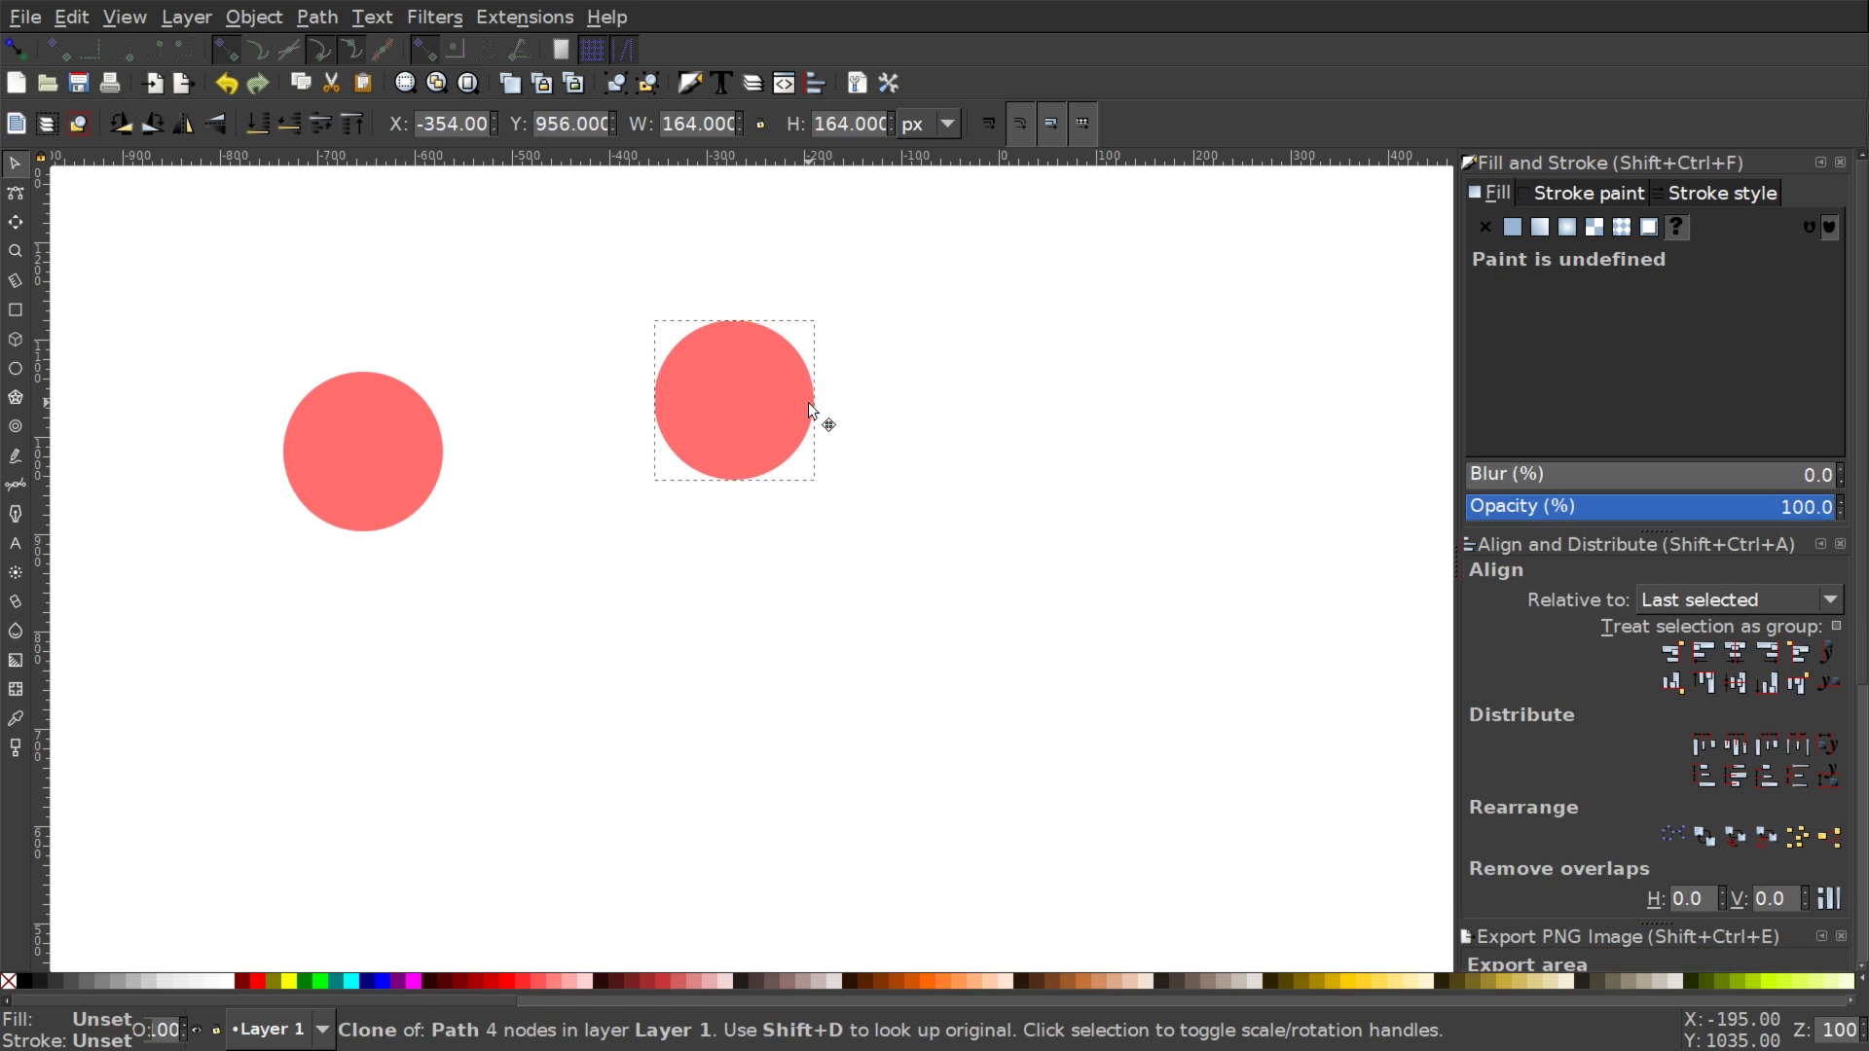
drag(808, 401, 837, 399)
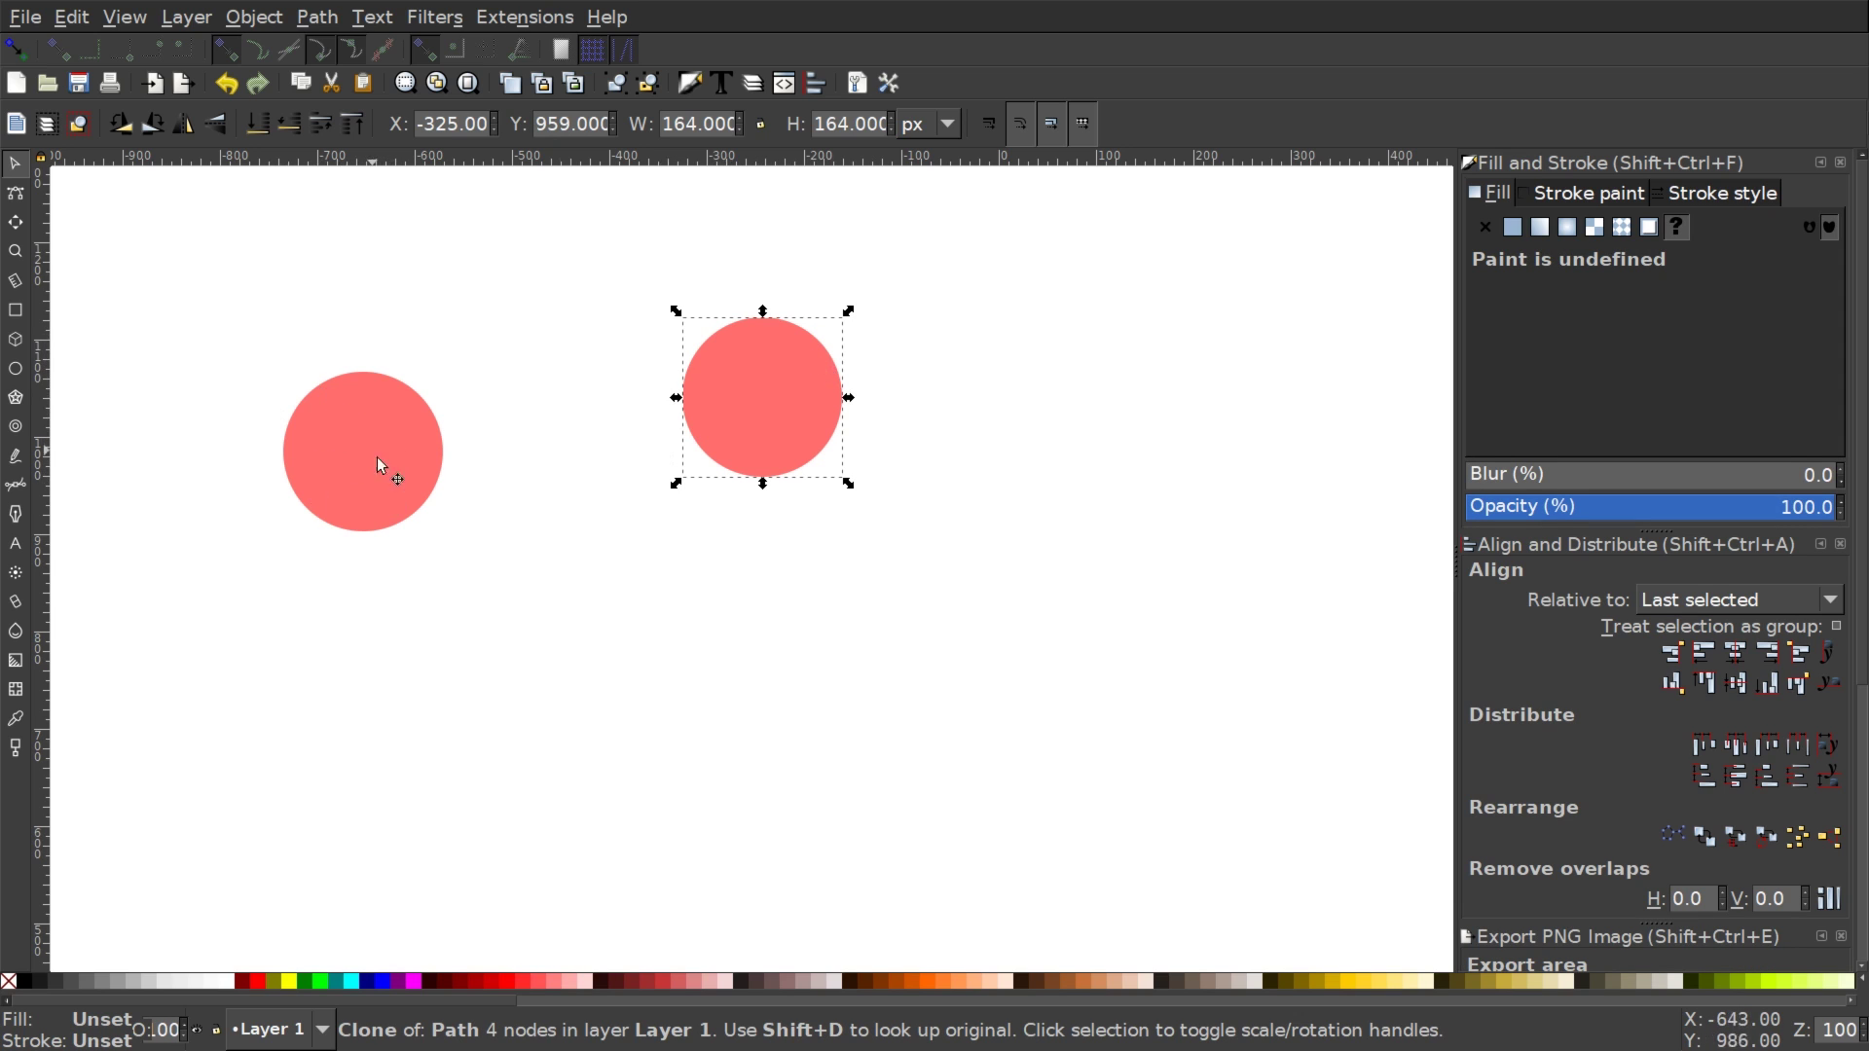
mouse_move(377, 458)
mouse_down()
mouse_move(347, 378)
mouse_move(415, 440)
mouse_move(346, 426)
mouse_move(365, 433)
mouse_up()
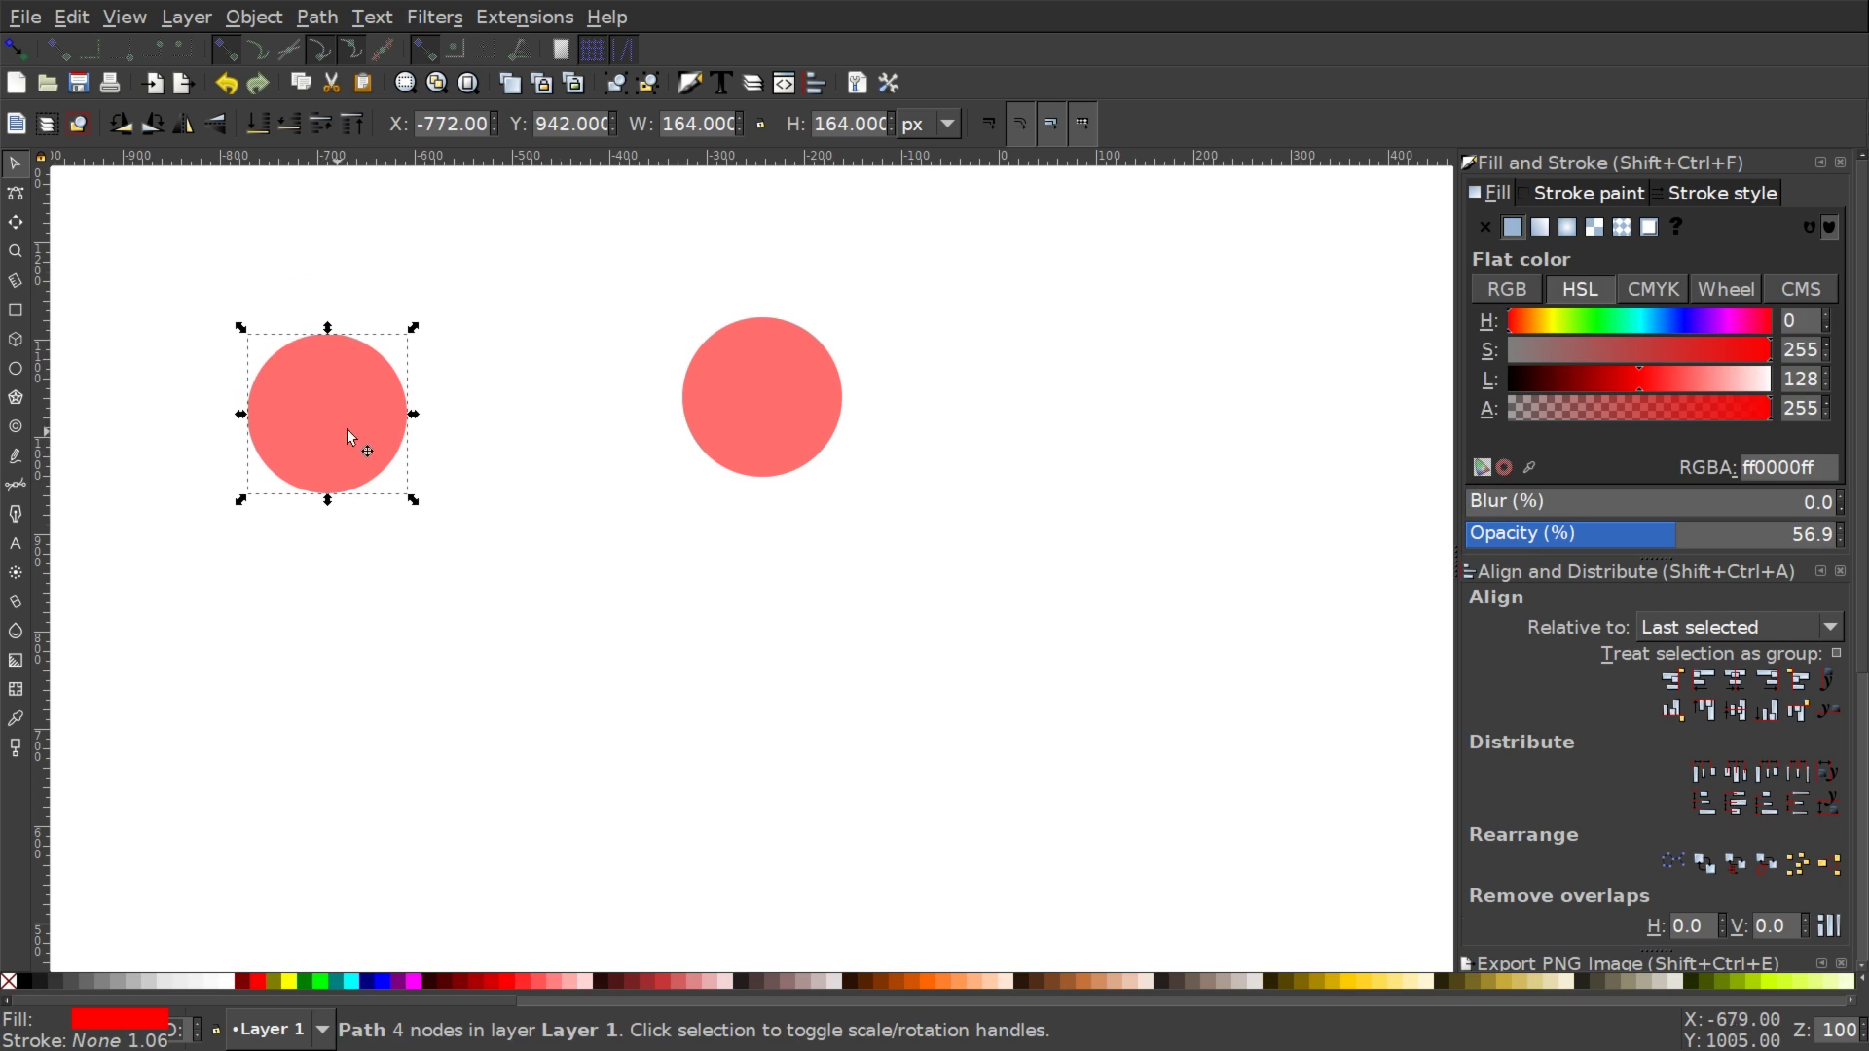
Scale the original circle about its centre to about 92 px and fill it with green 00ff00.
drag(413, 418, 377, 417)
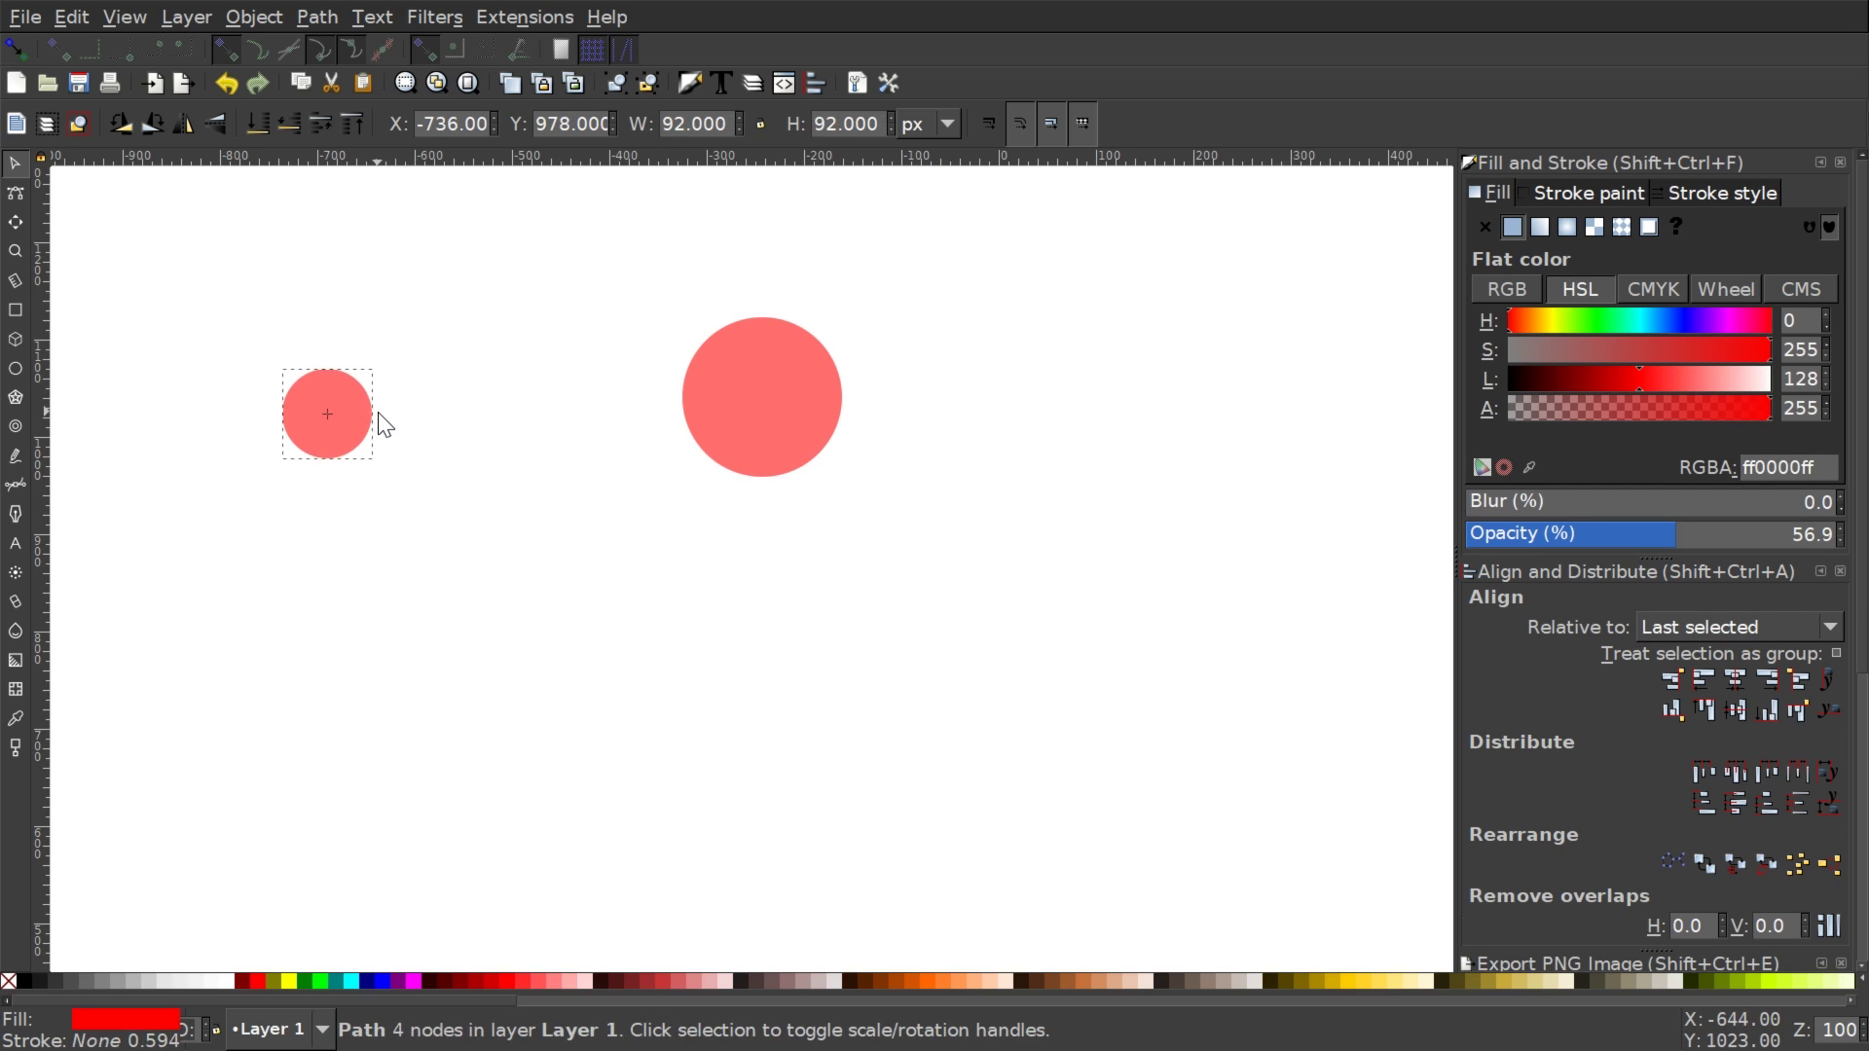
click(313, 981)
mouse_move(295, 680)
mouse_down()
mouse_move(363, 717)
mouse_move(307, 697)
mouse_up()
Raise the original circle's bottom node to form a crescent about 56 px high, and move the shape closer to its clone.
key(n)
drag(341, 476, 340, 426)
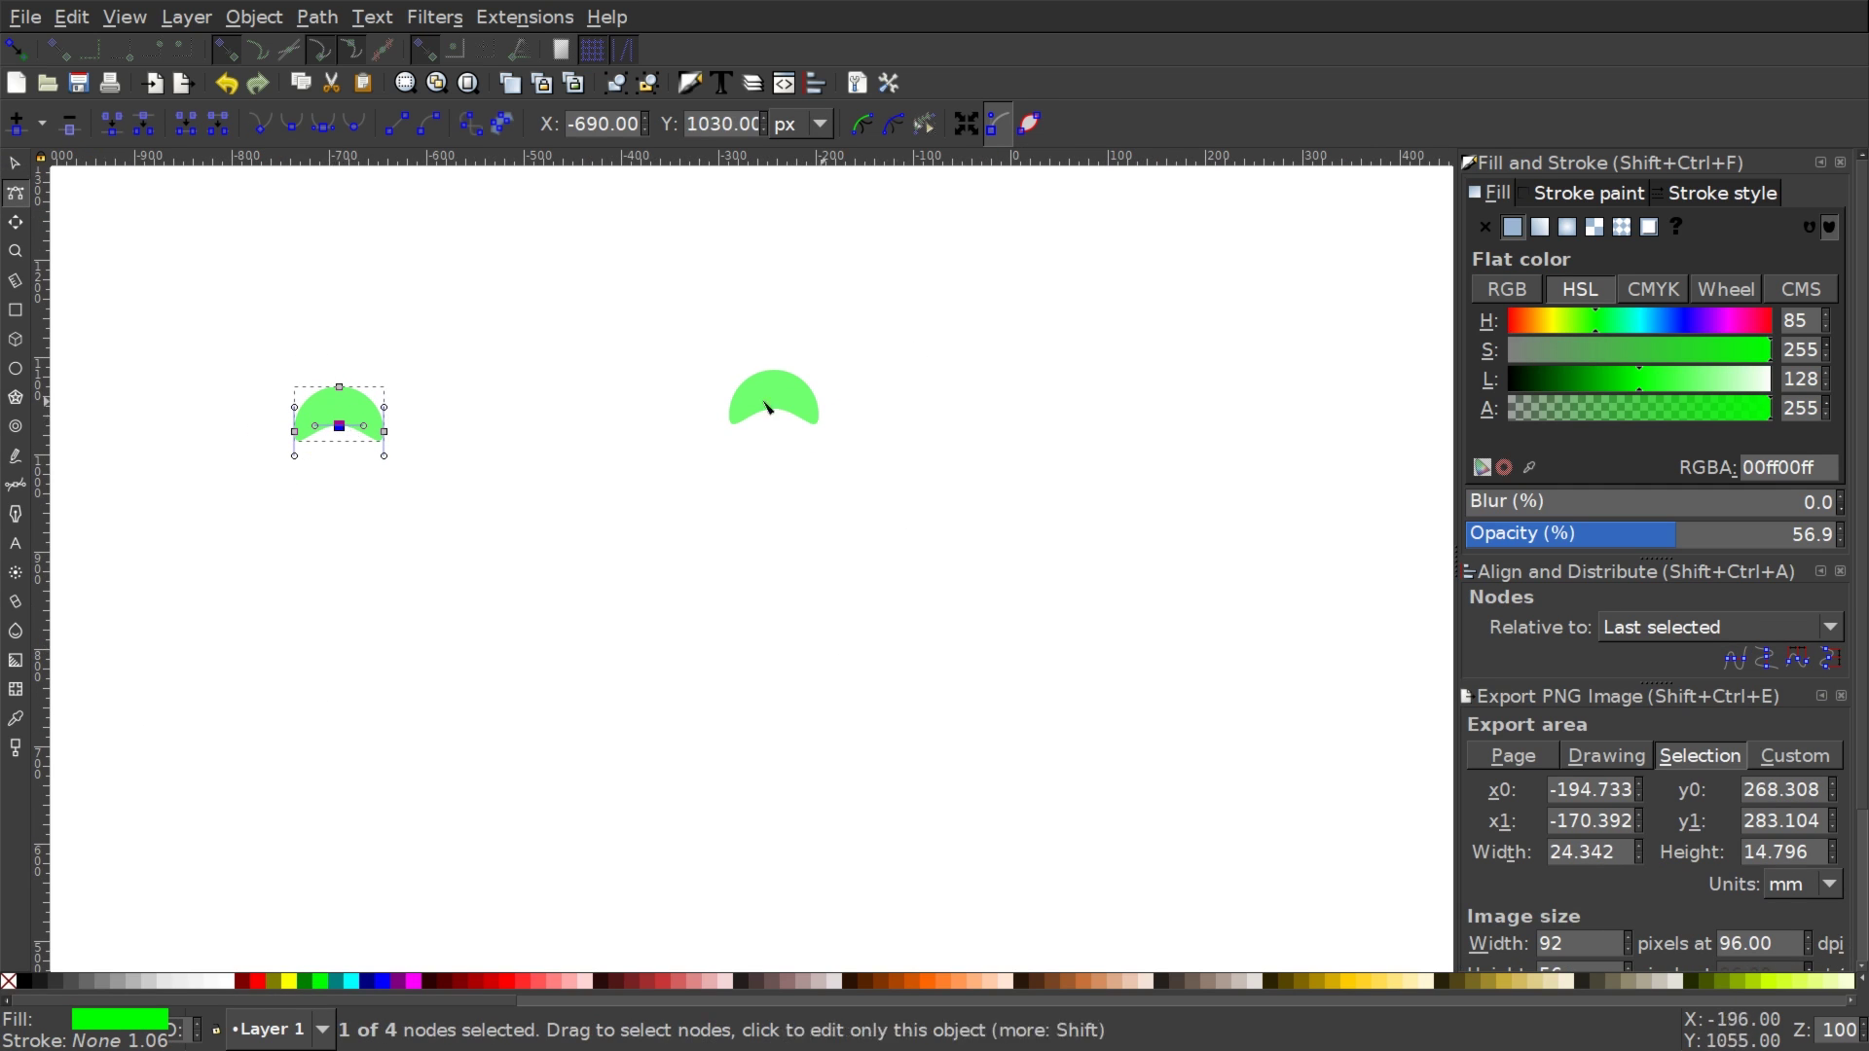
drag(485, 702, 577, 739)
key(s)
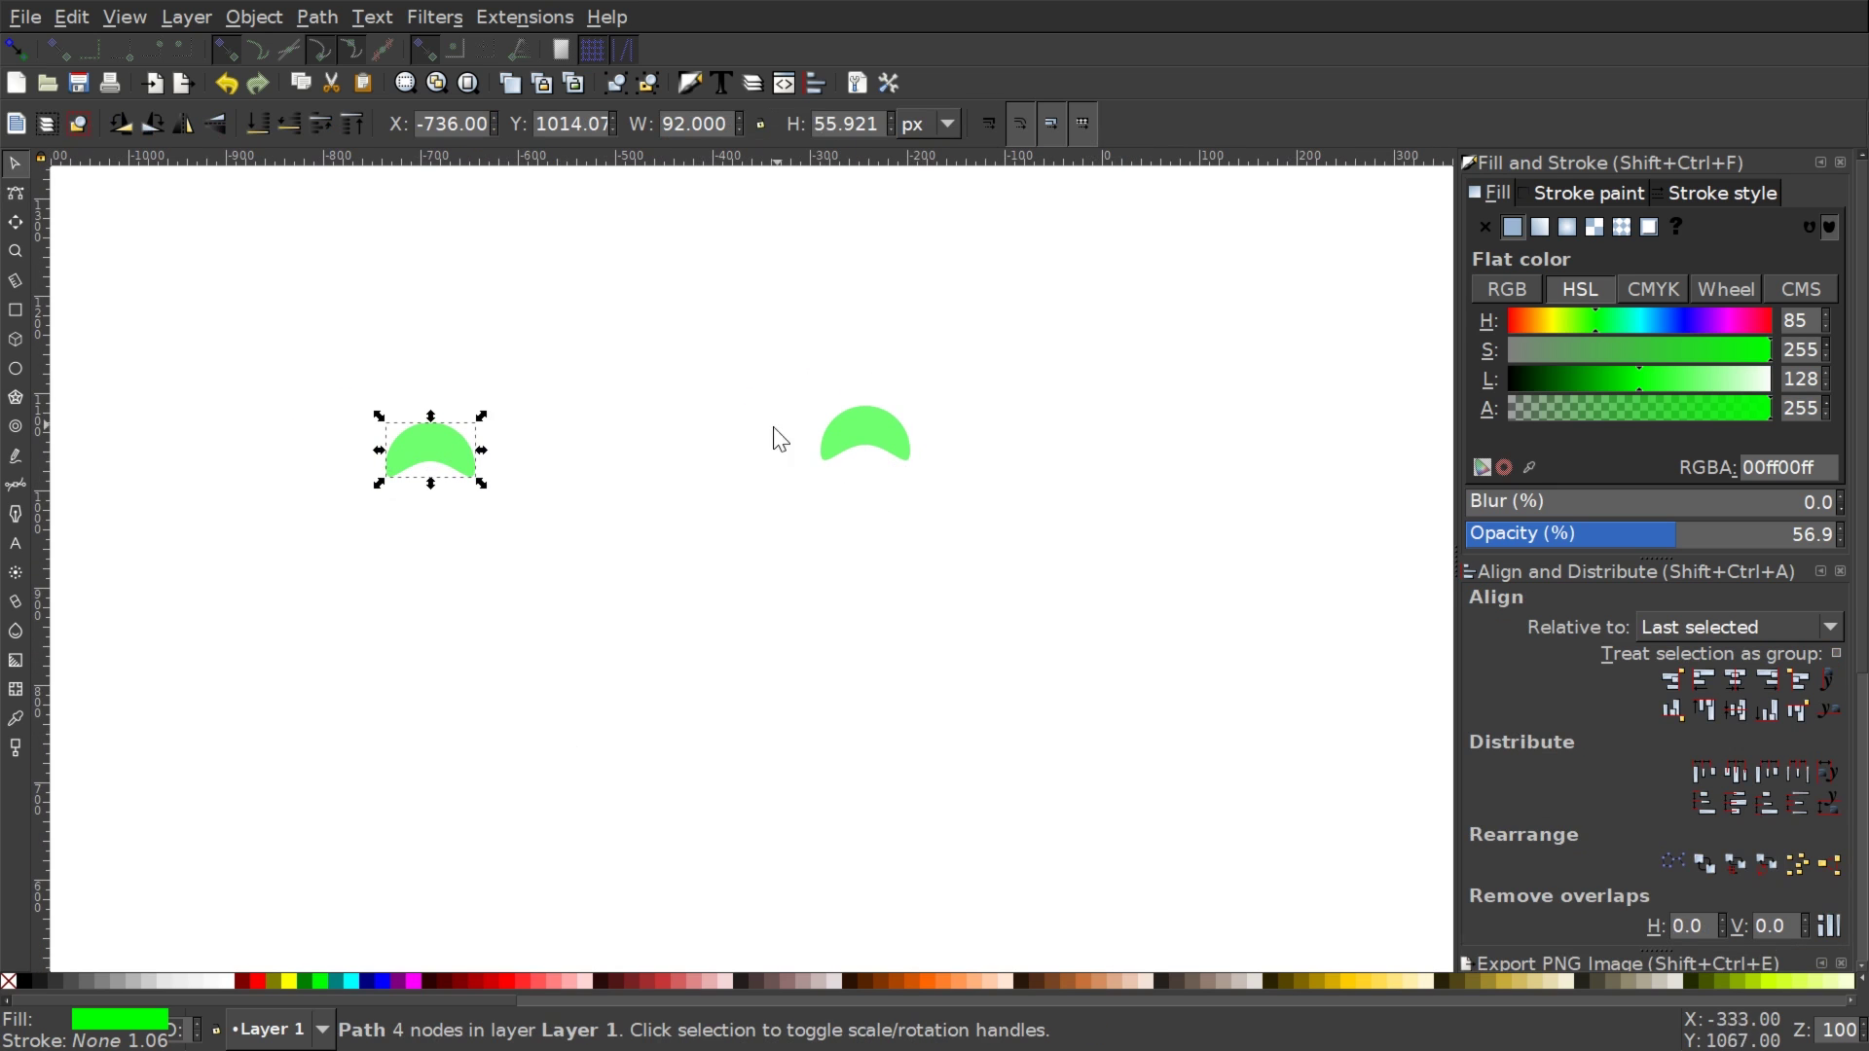
drag(469, 471, 554, 424)
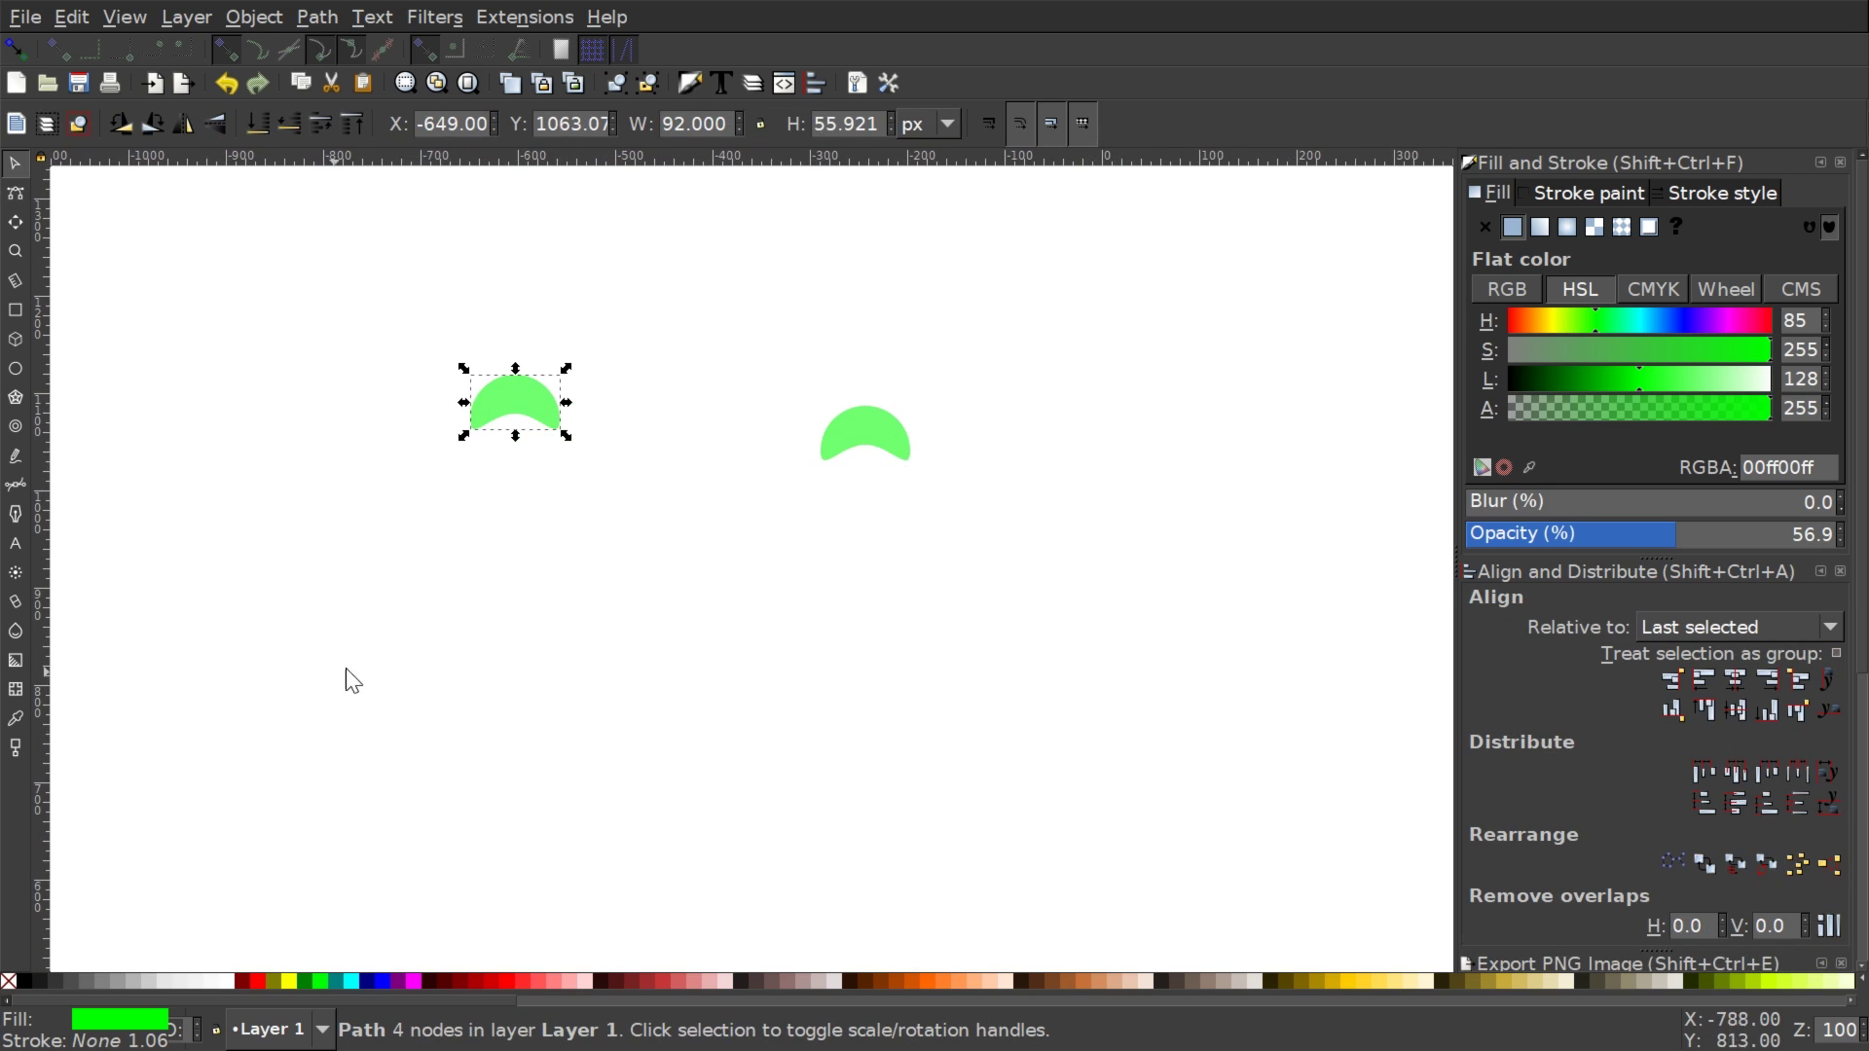
Try to edit the nodes of the cloned crescent.
key(n)
click(888, 464)
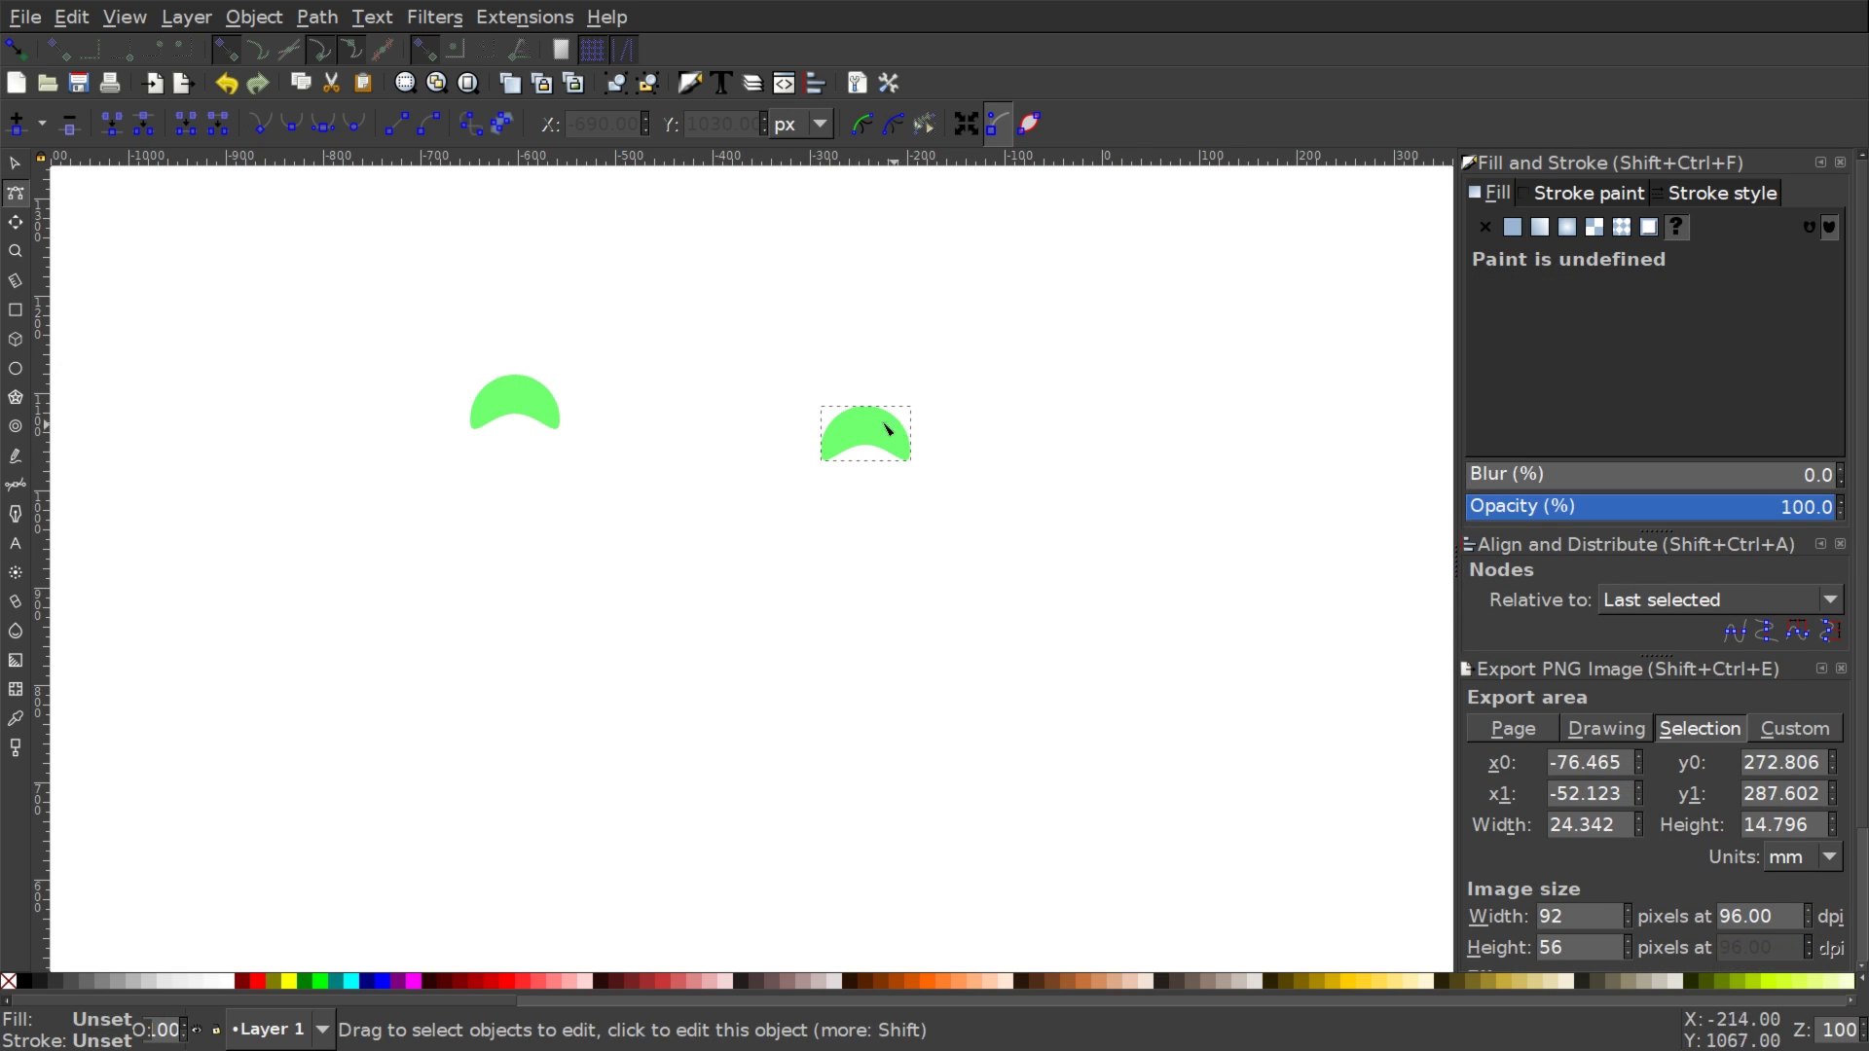
scroll(866, 433, up, 3)
scroll(698, 523, down, 2)
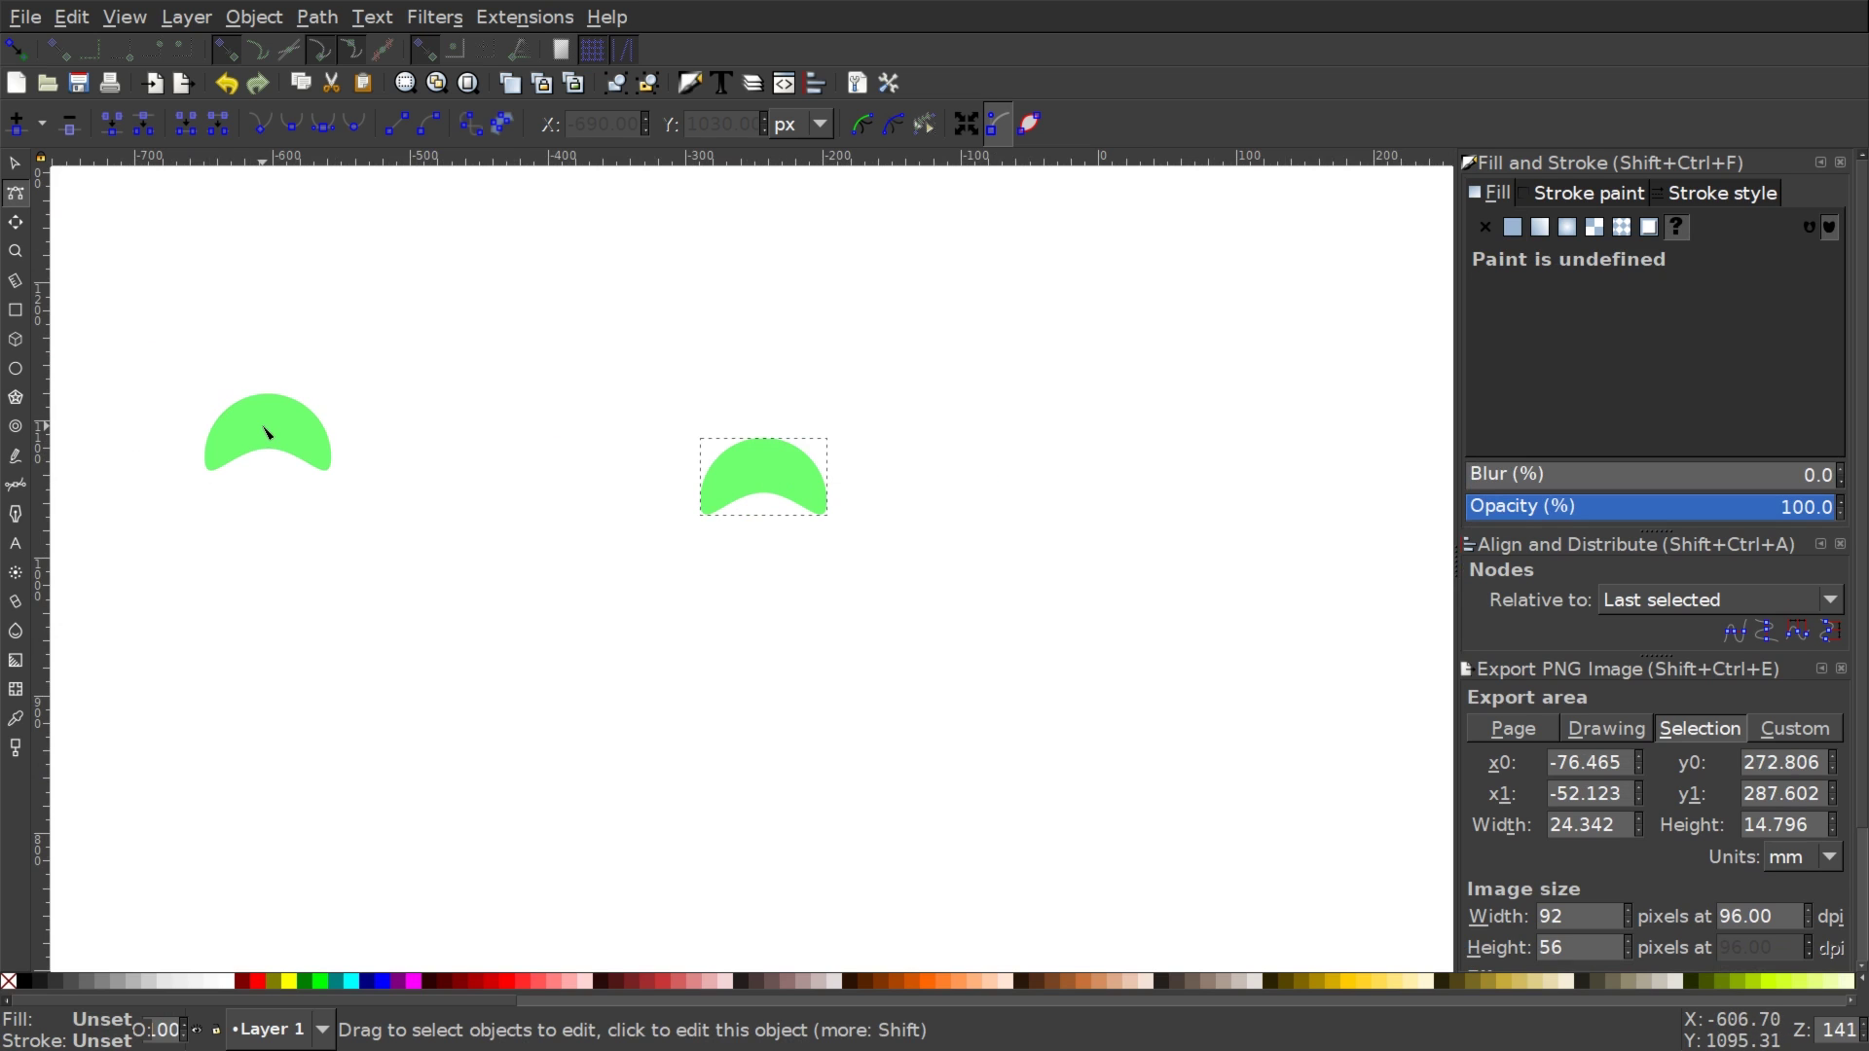
key(s)
key(1)
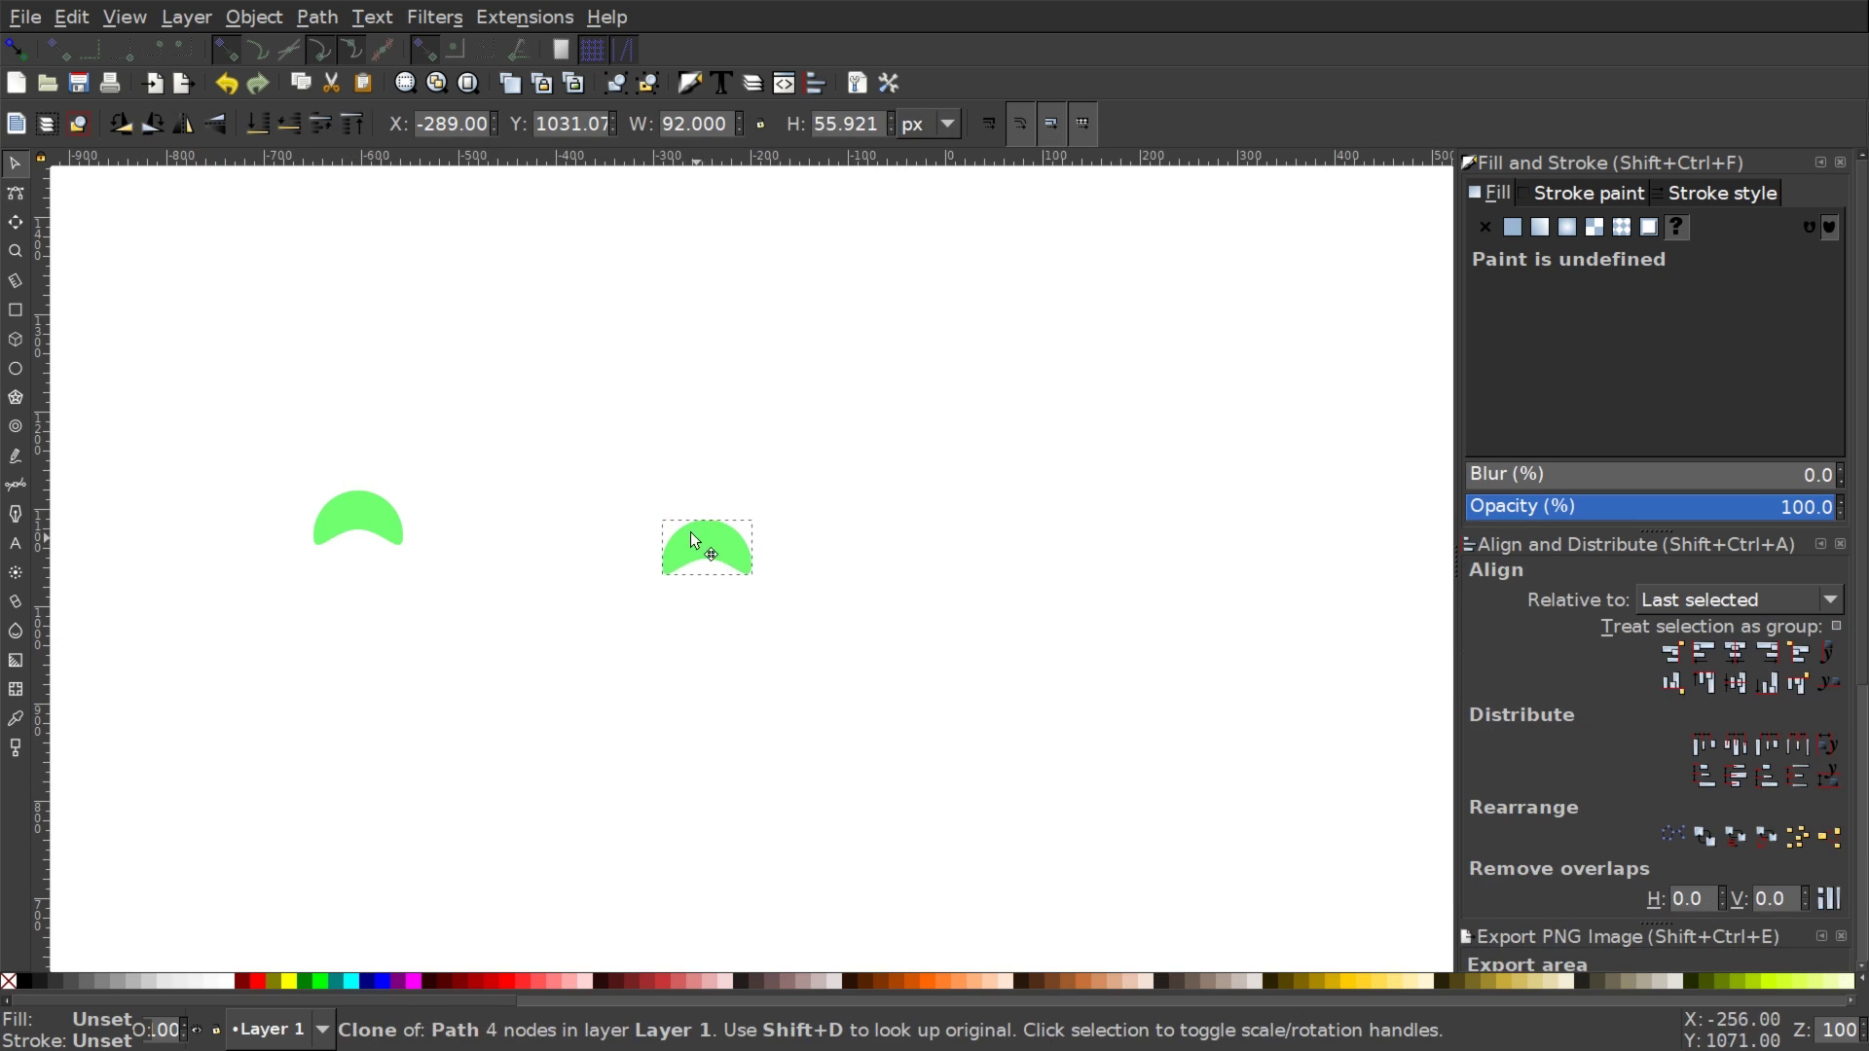
Unlink the cloned crescent from its original and move it up, to the right of the original.
drag(691, 533, 572, 467)
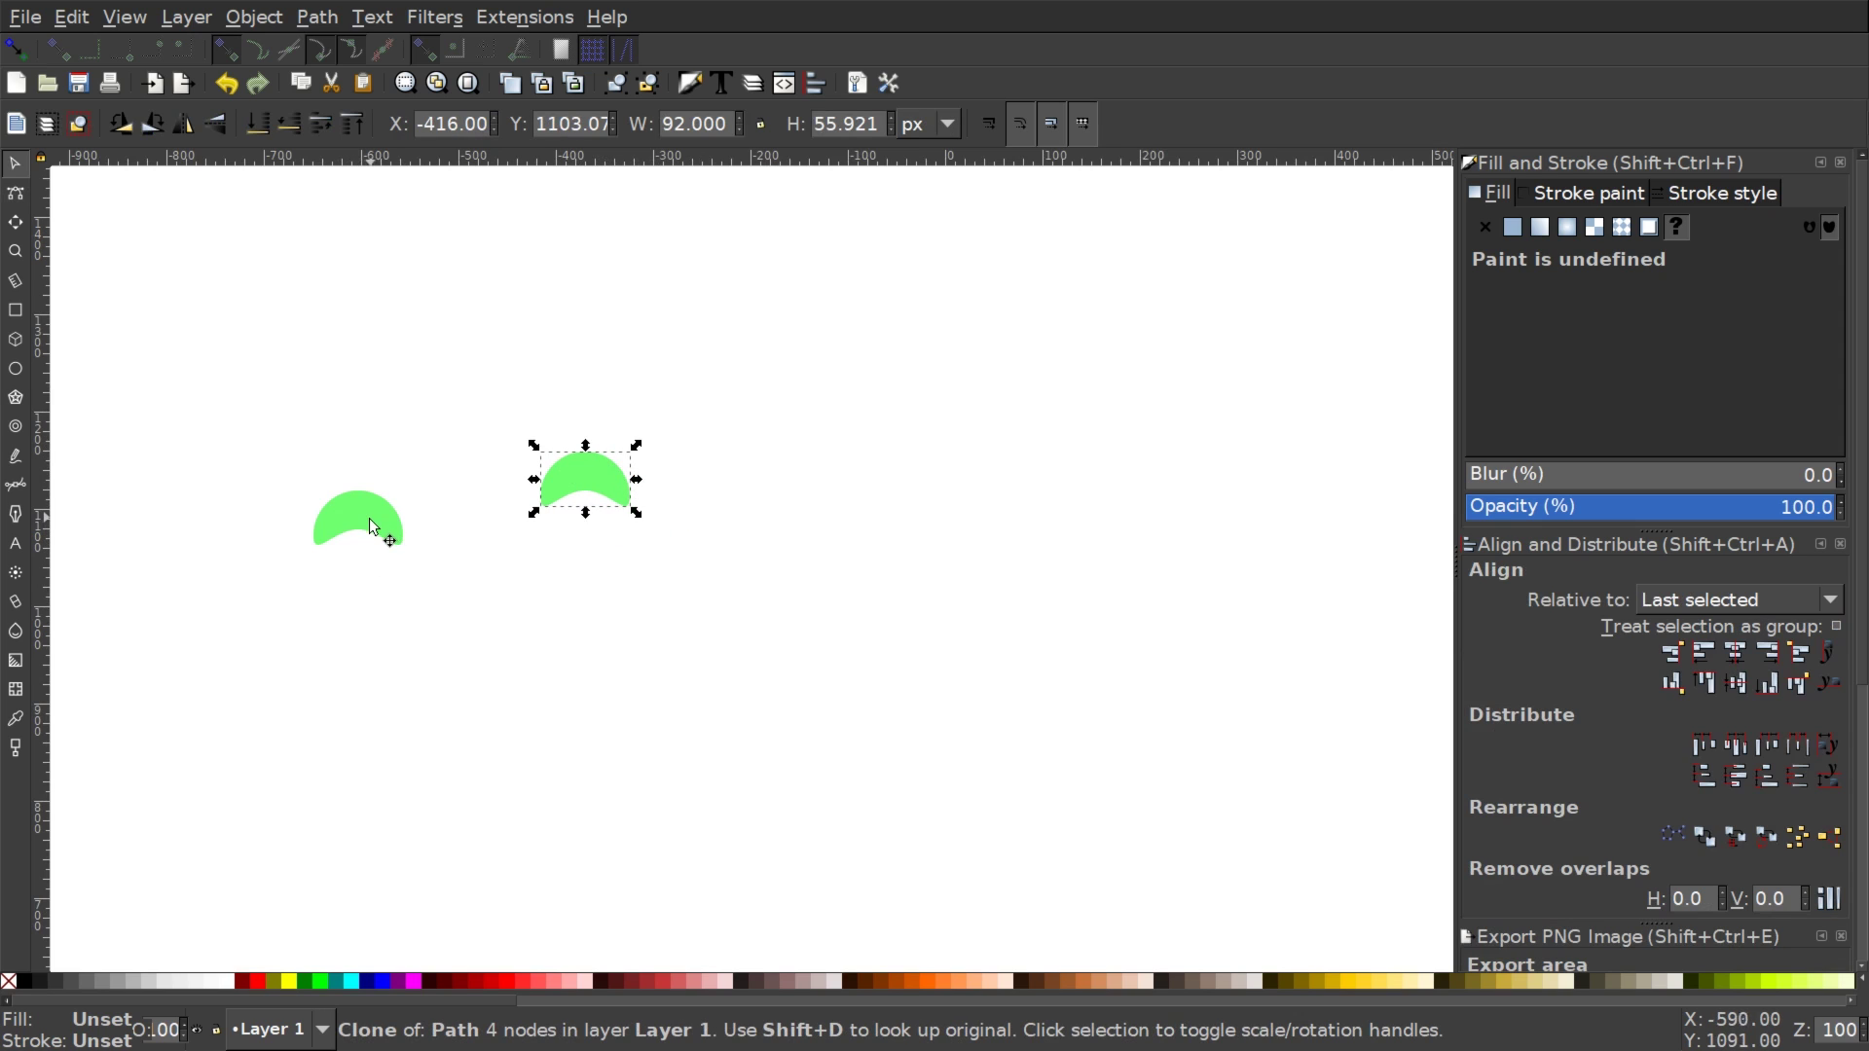
click(76, 18)
mouse_move(167, 383)
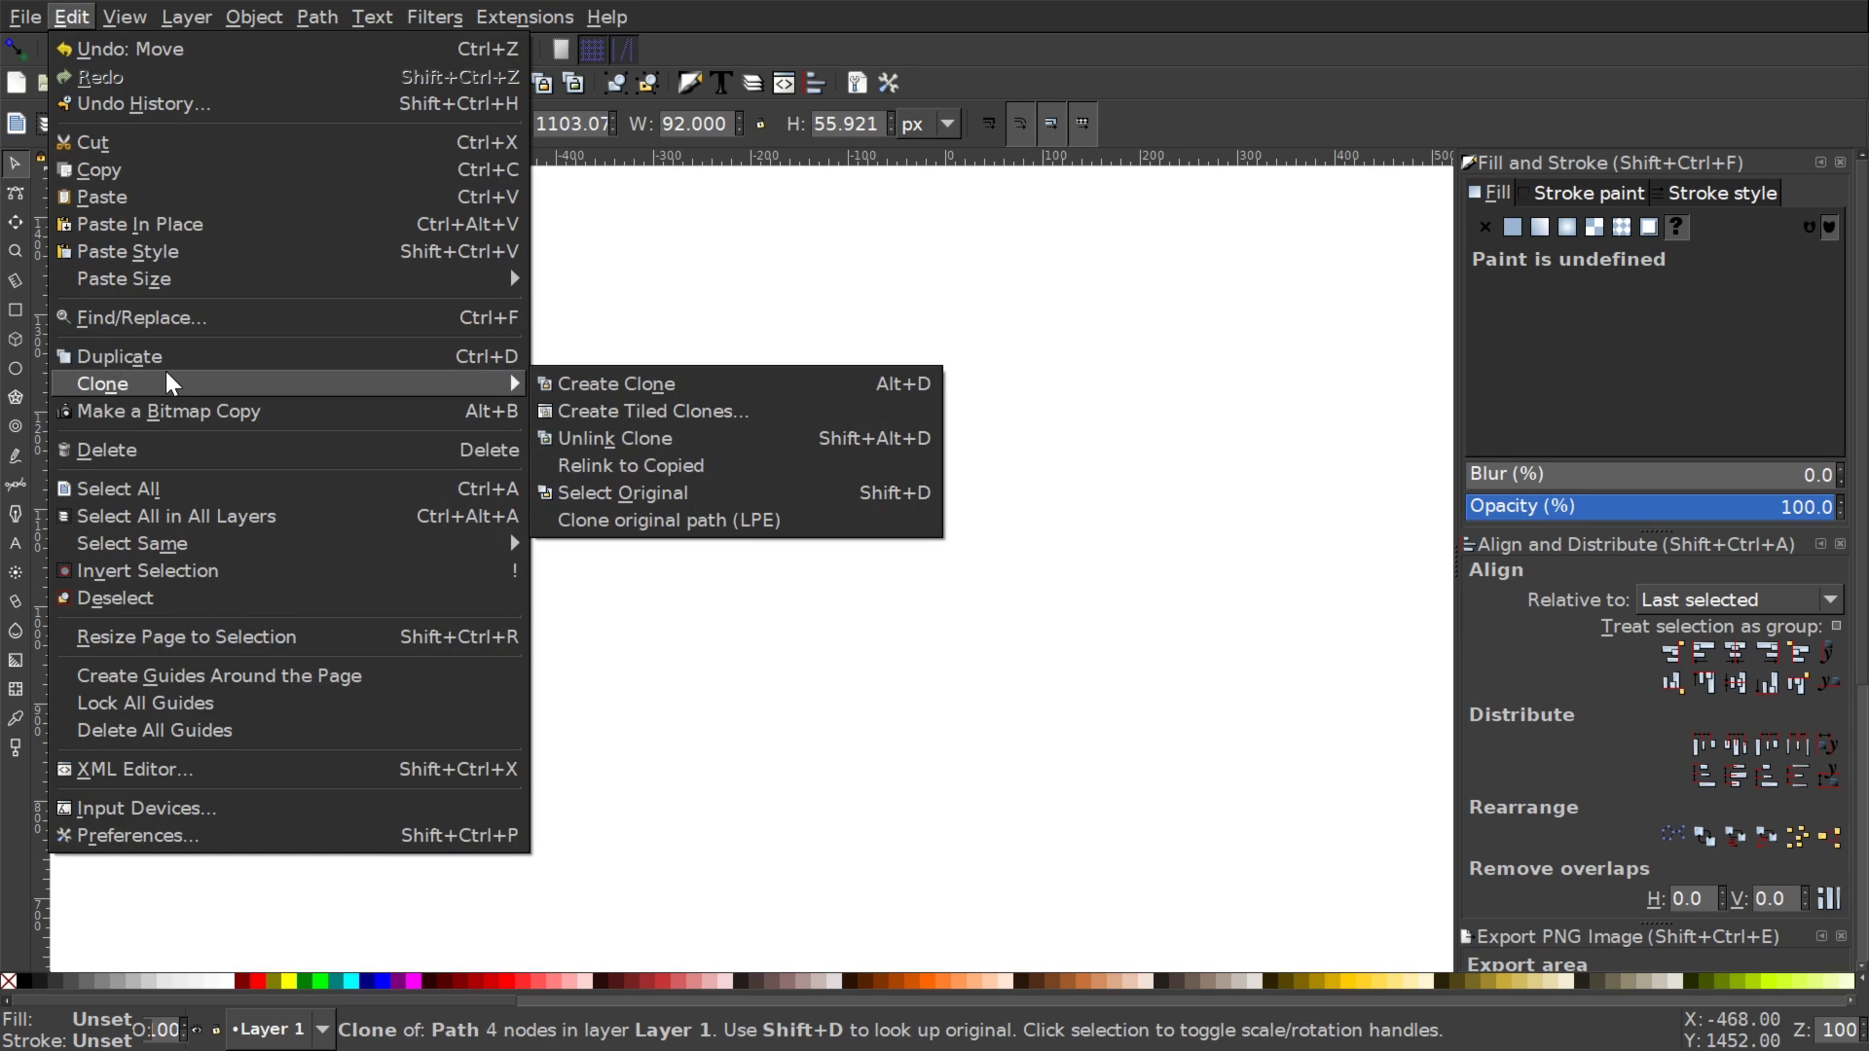
click(615, 440)
mouse_move(609, 482)
mouse_down()
mouse_move(747, 418)
mouse_move(755, 389)
mouse_up()
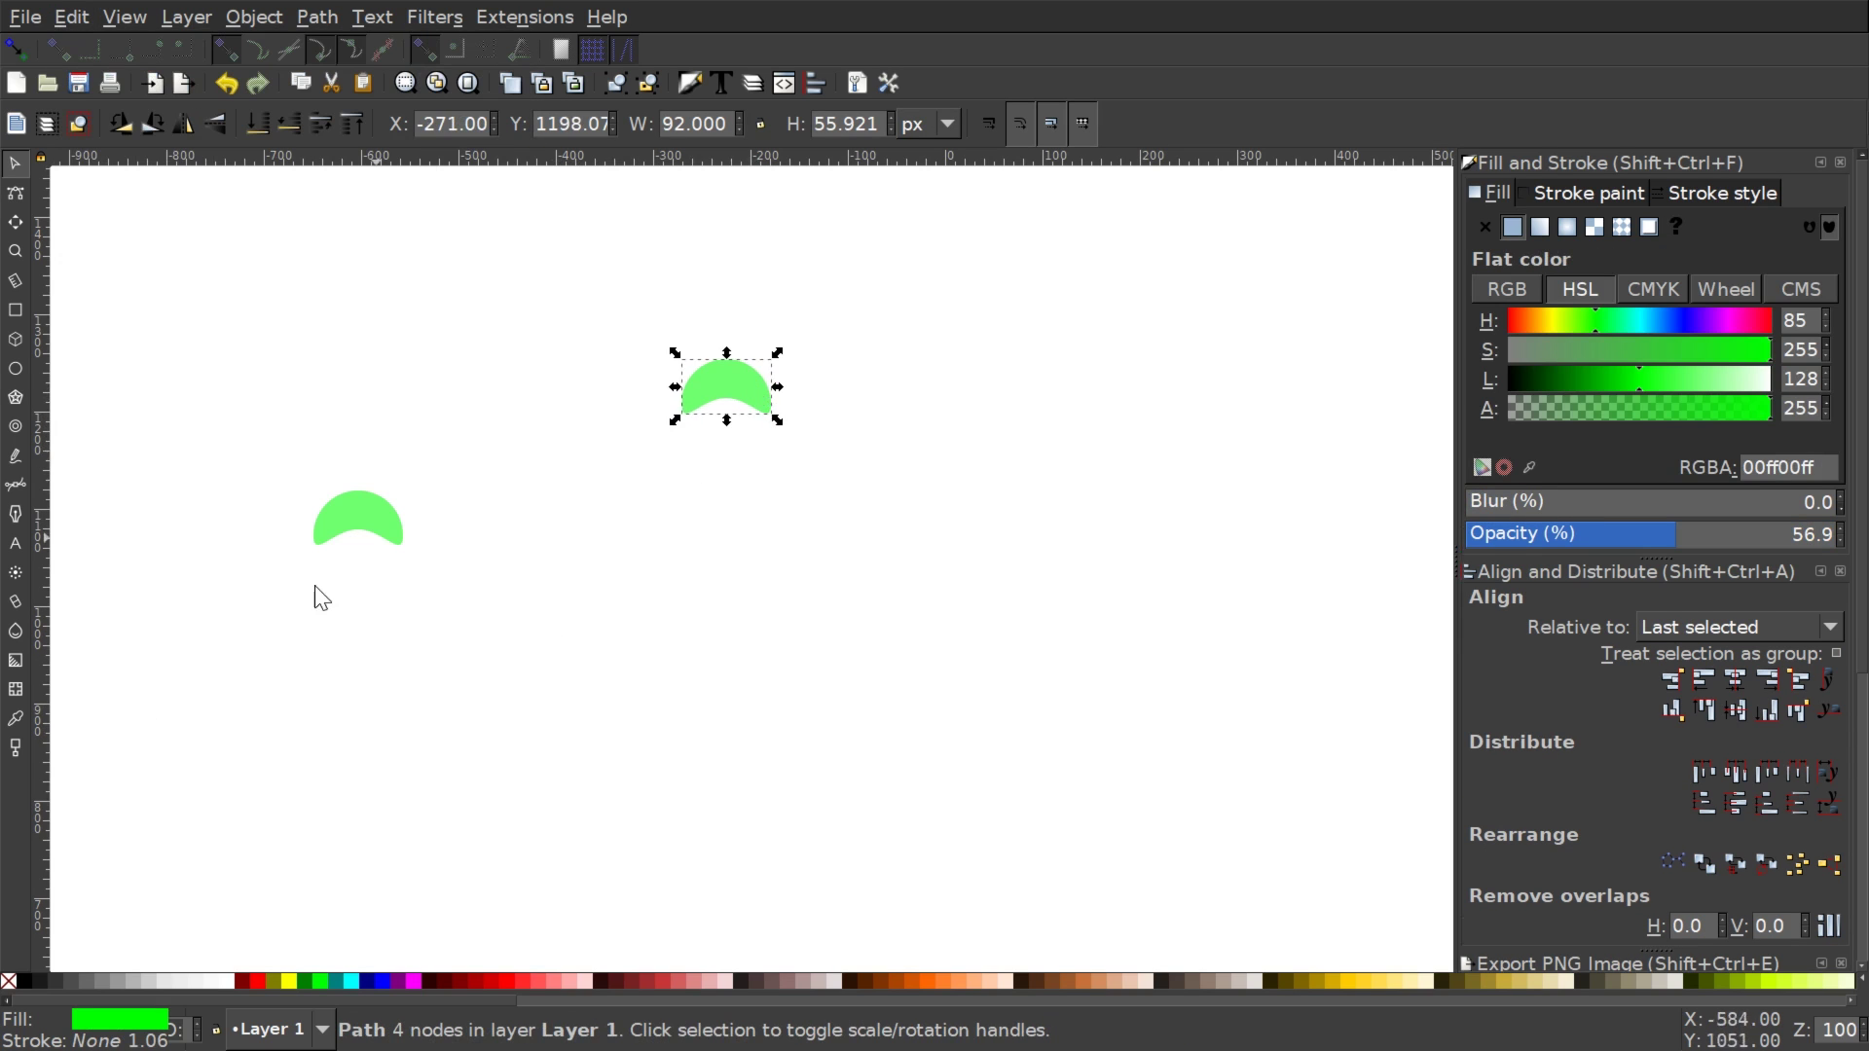
Examine the path nodes of the unlinked green crescent up close.
key(n)
scroll(742, 384, up, 4)
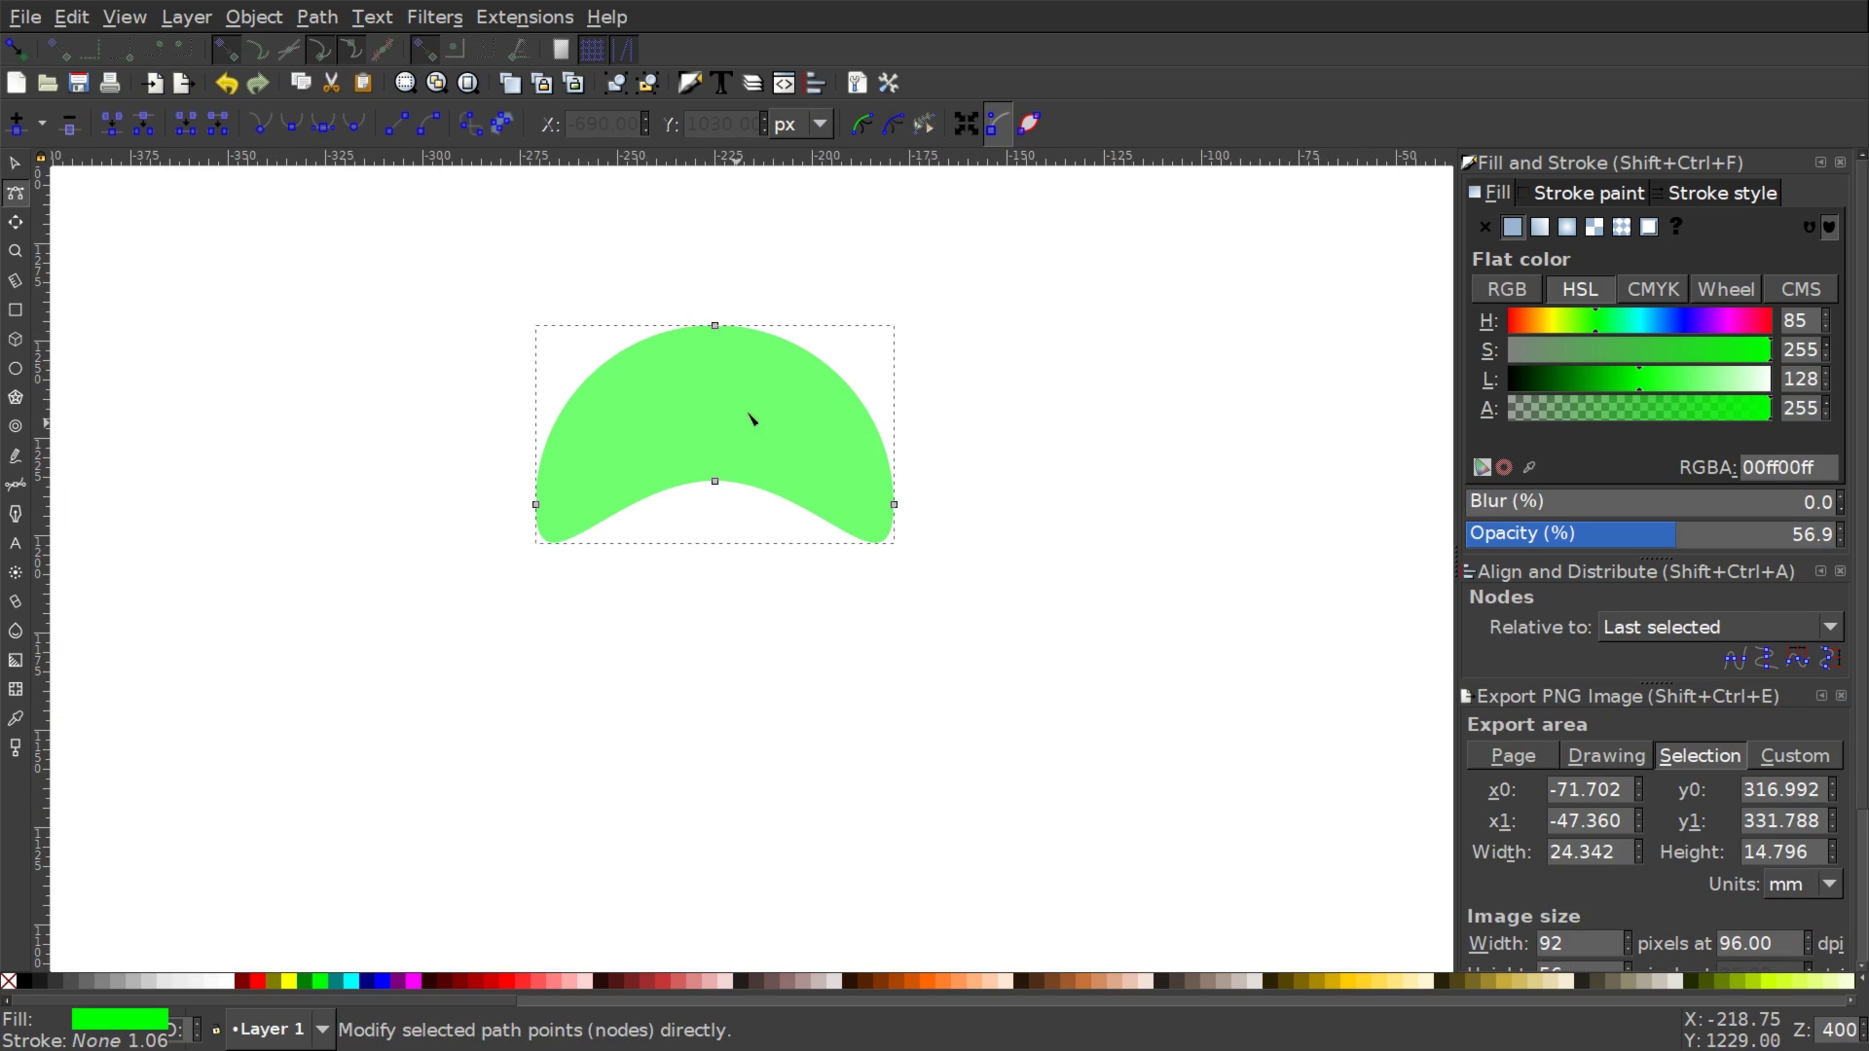
scroll(580, 593, down, 4)
key(s)
Enlarge the original crescent to about 198 px wide and fill it with red ff0000.
drag(458, 599, 552, 456)
click(259, 977)
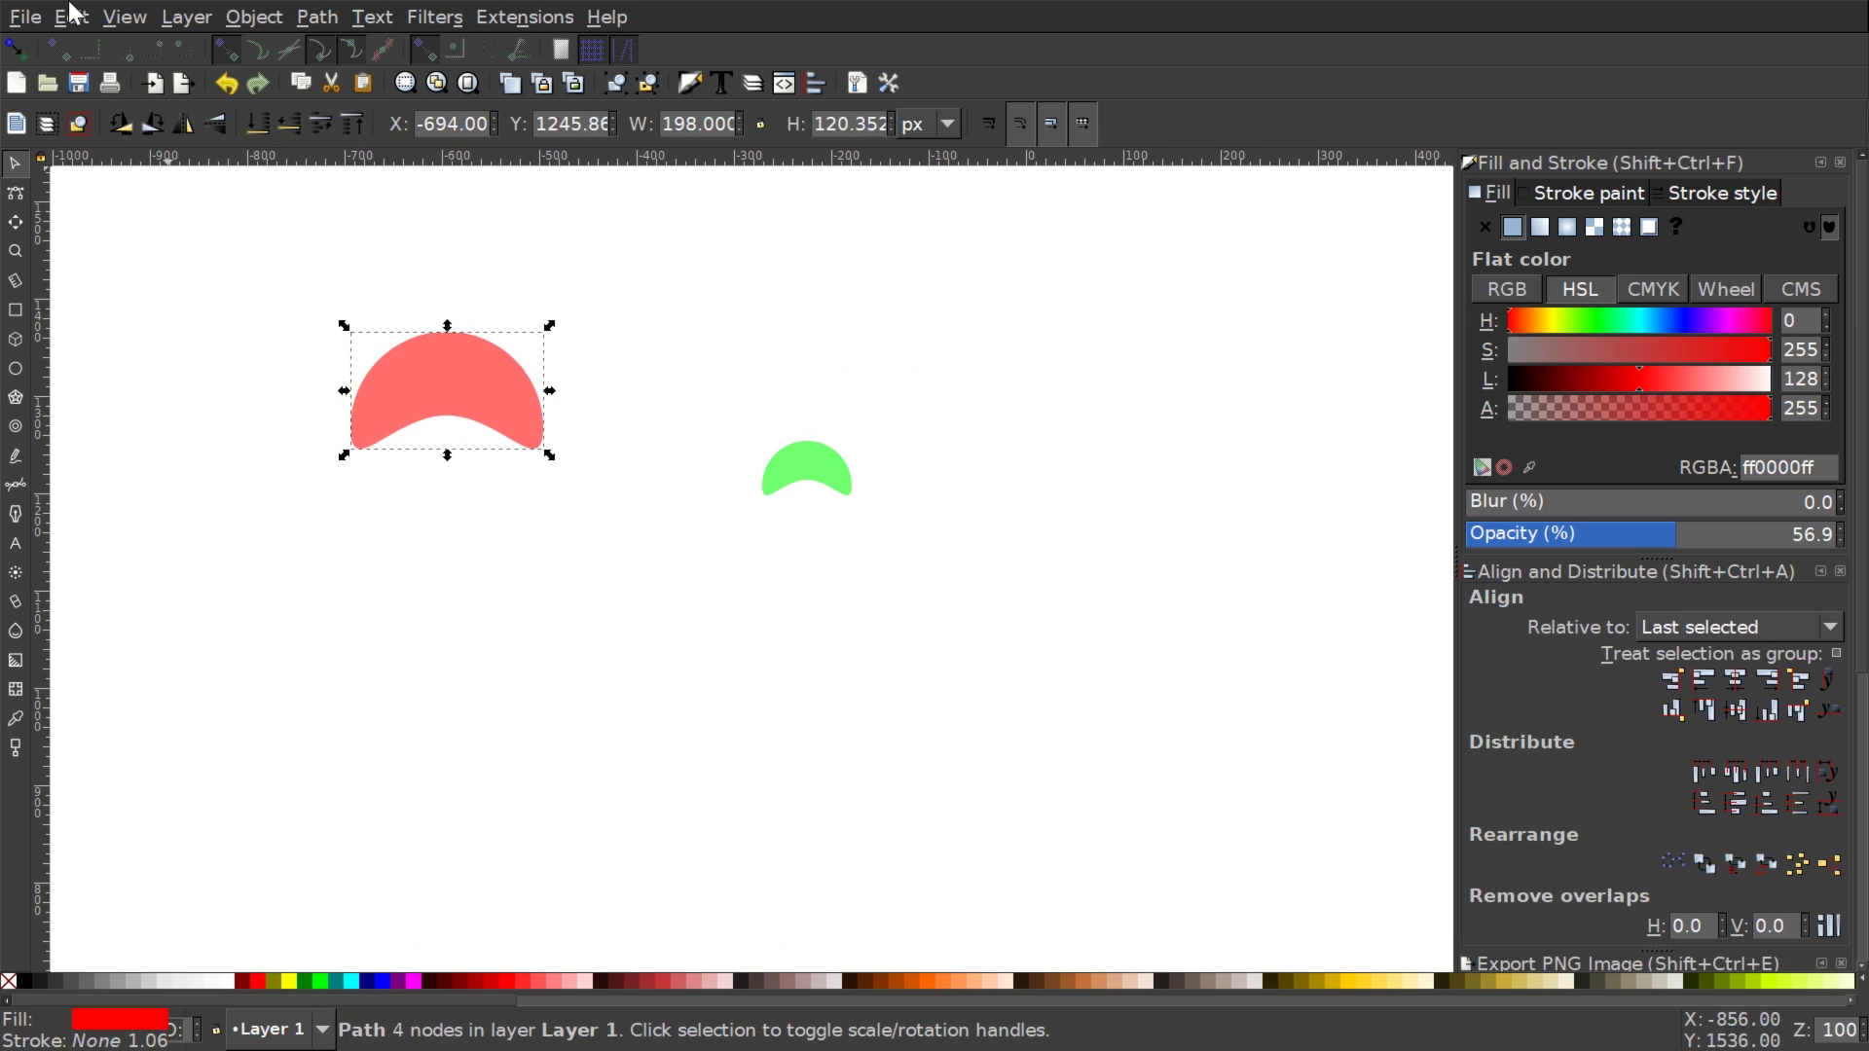
click(70, 14)
mouse_move(248, 382)
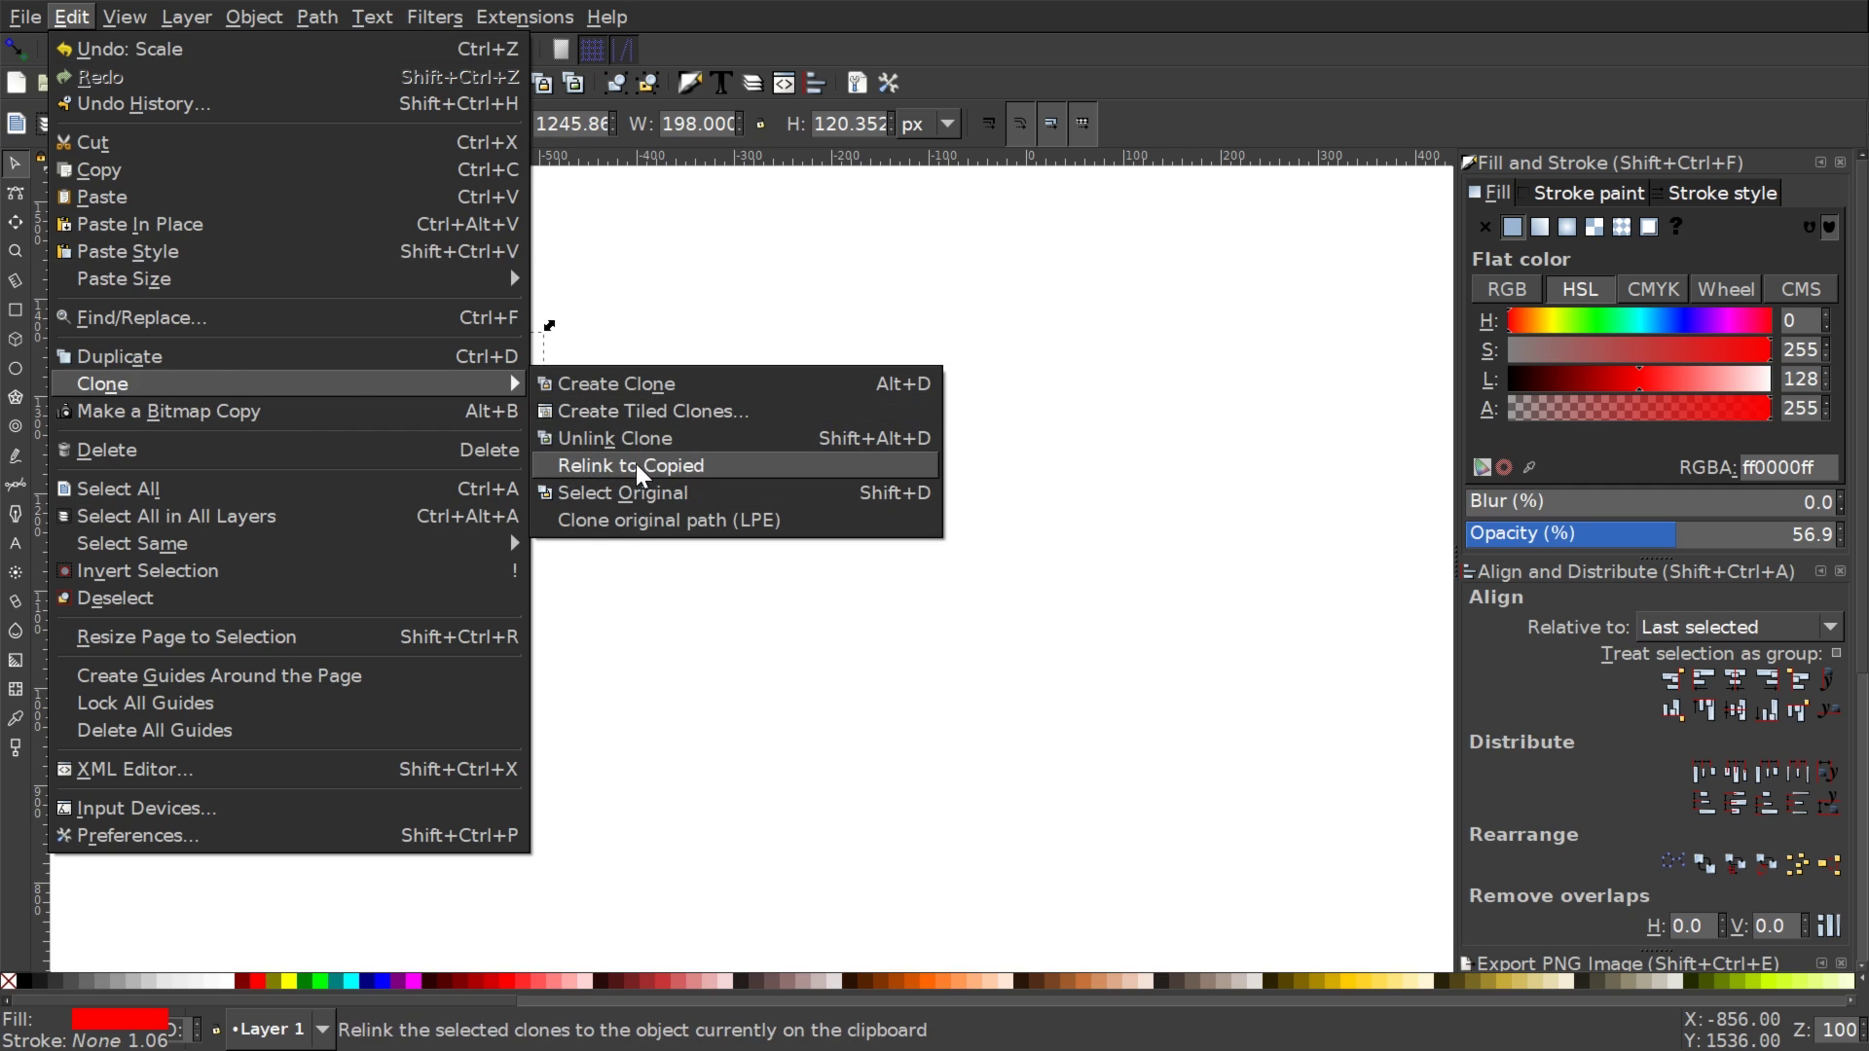
click(728, 757)
Rearrange the two crescents so the small green one sits to the left of the large red one.
drag(451, 381, 538, 491)
drag(794, 446, 459, 331)
click(534, 542)
drag(516, 496, 687, 376)
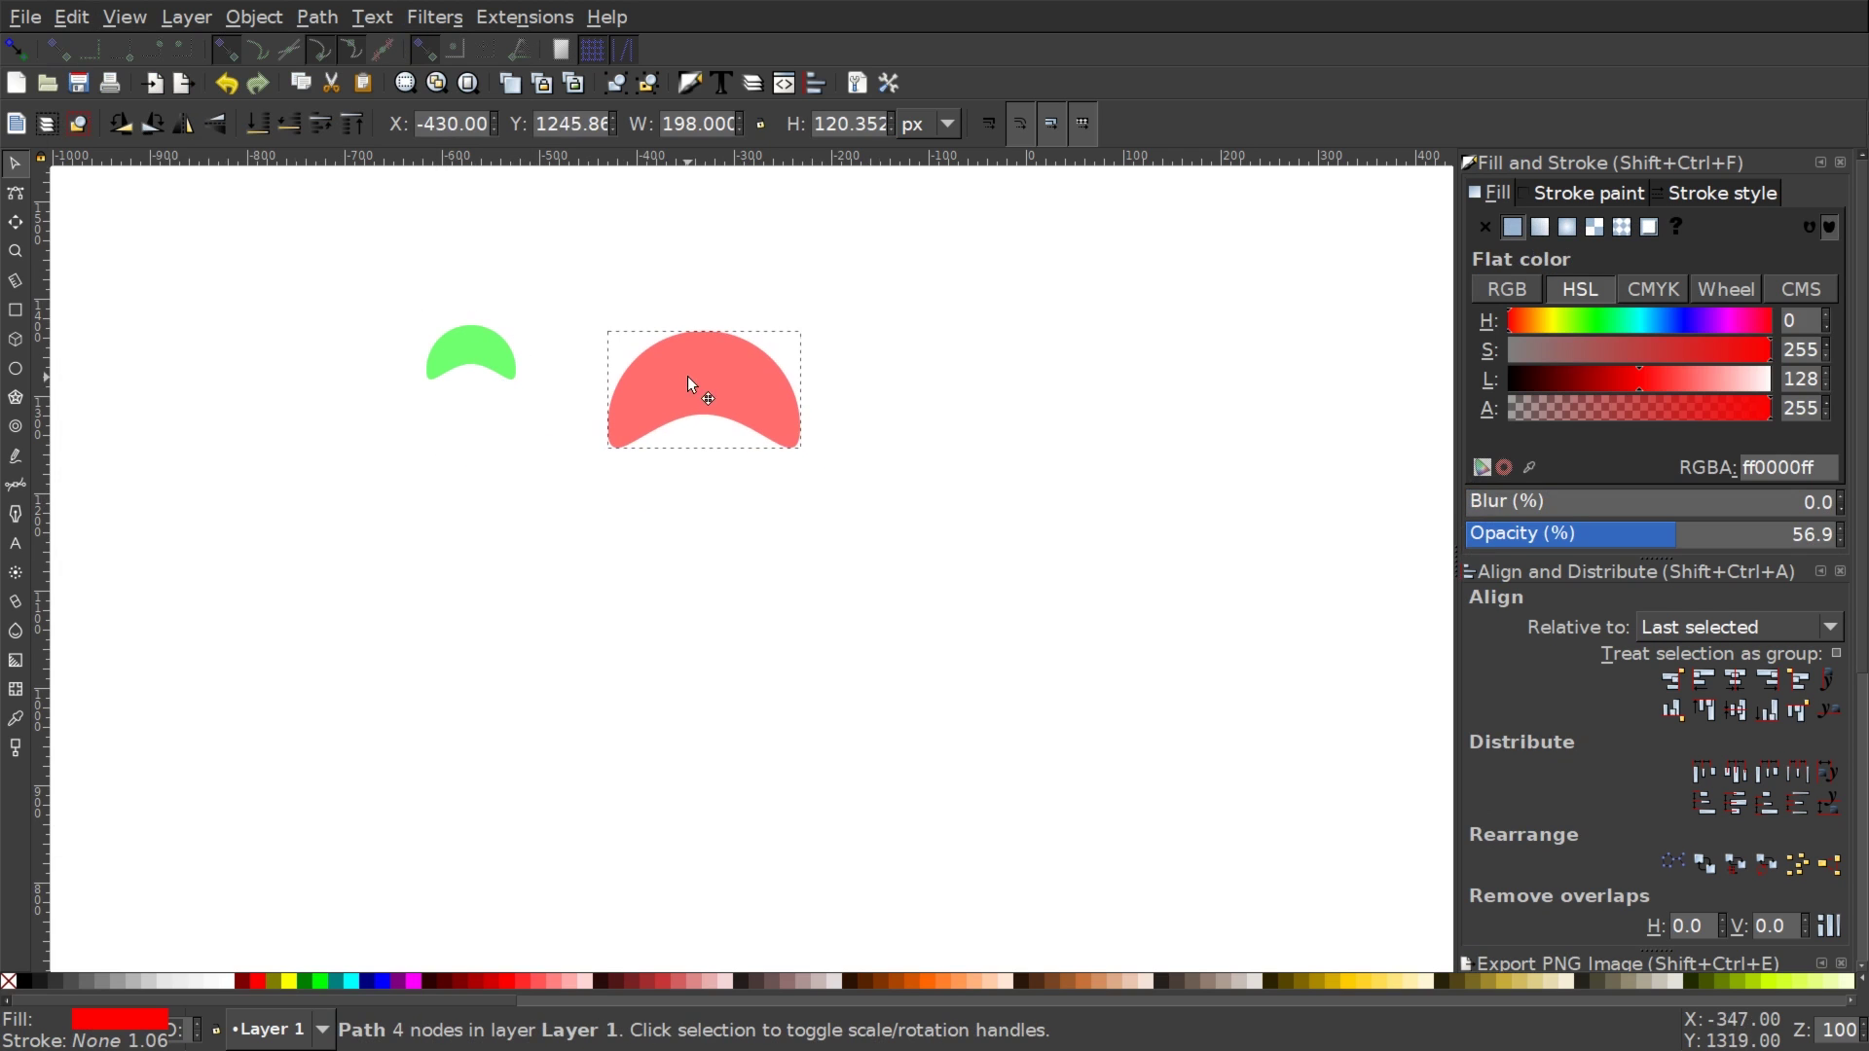
Create a clone of the large red crescent and place it to the right of its original.
click(65, 19)
mouse_move(250, 394)
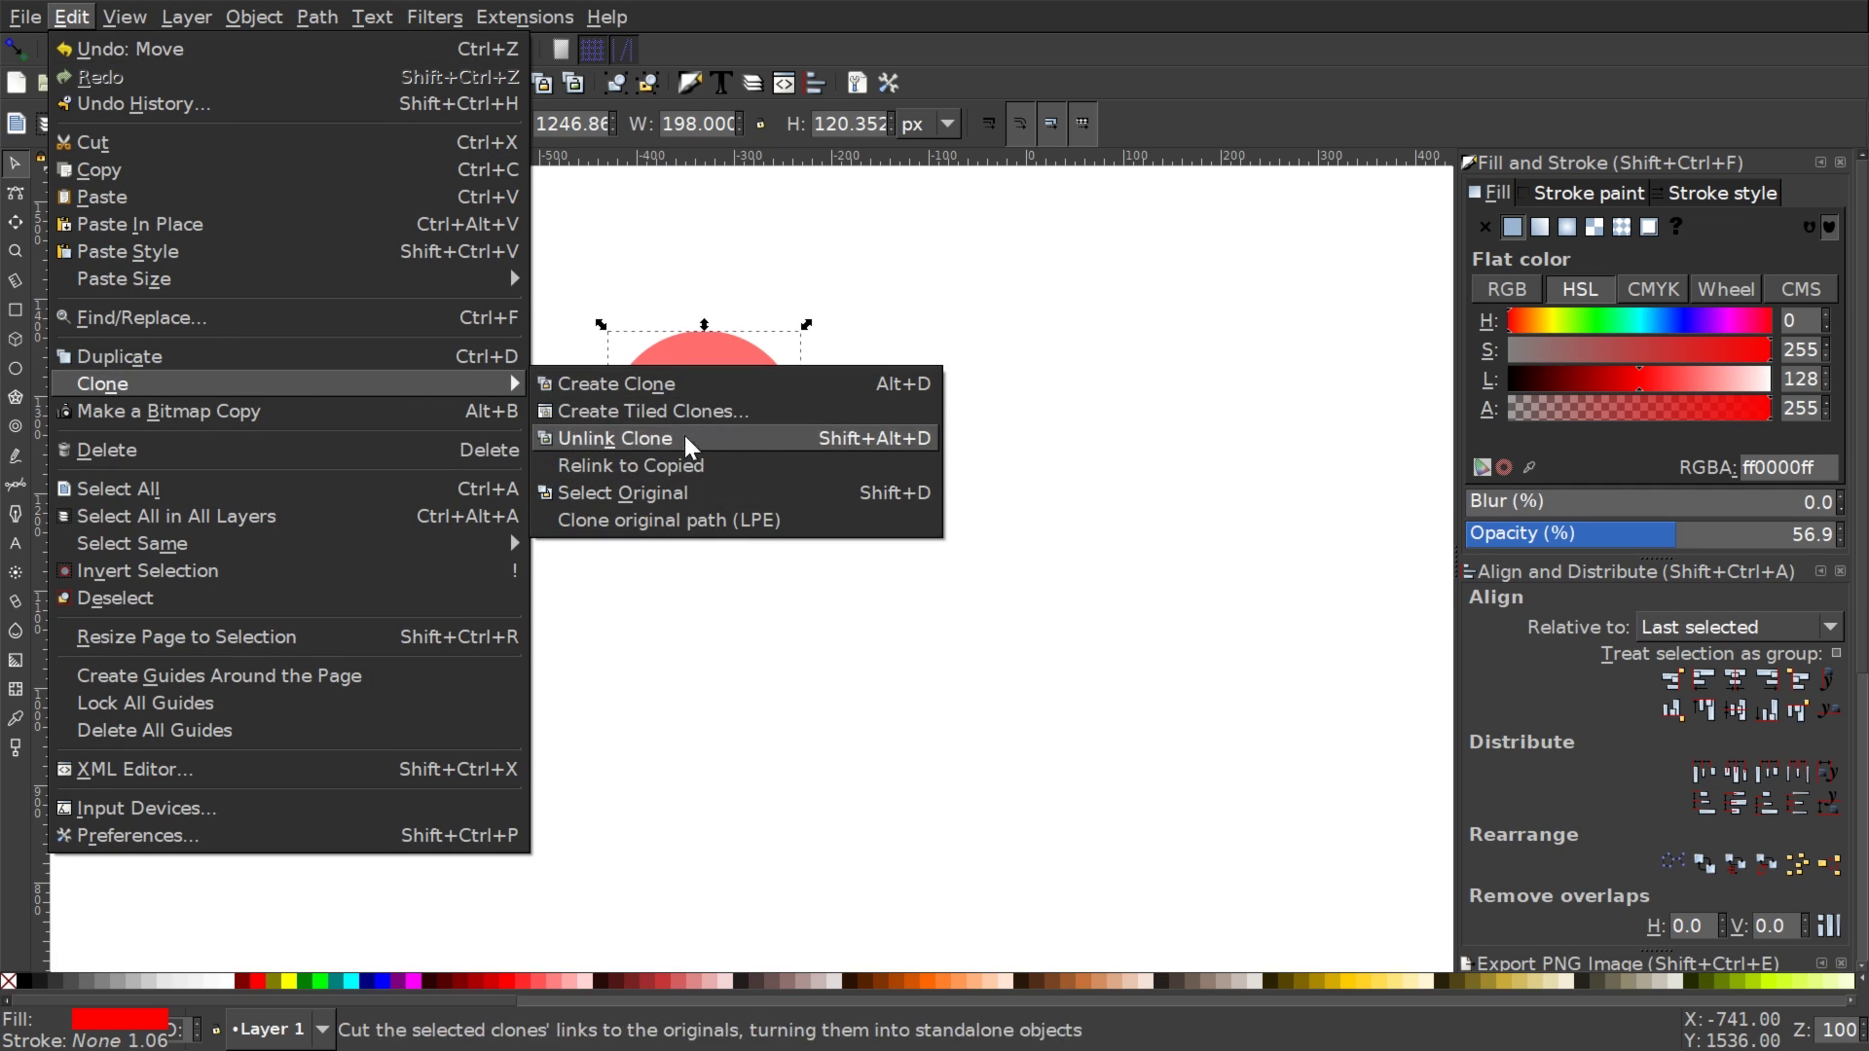
click(734, 384)
mouse_move(733, 383)
mouse_down()
mouse_move(956, 586)
mouse_move(1128, 393)
mouse_move(1107, 378)
mouse_up()
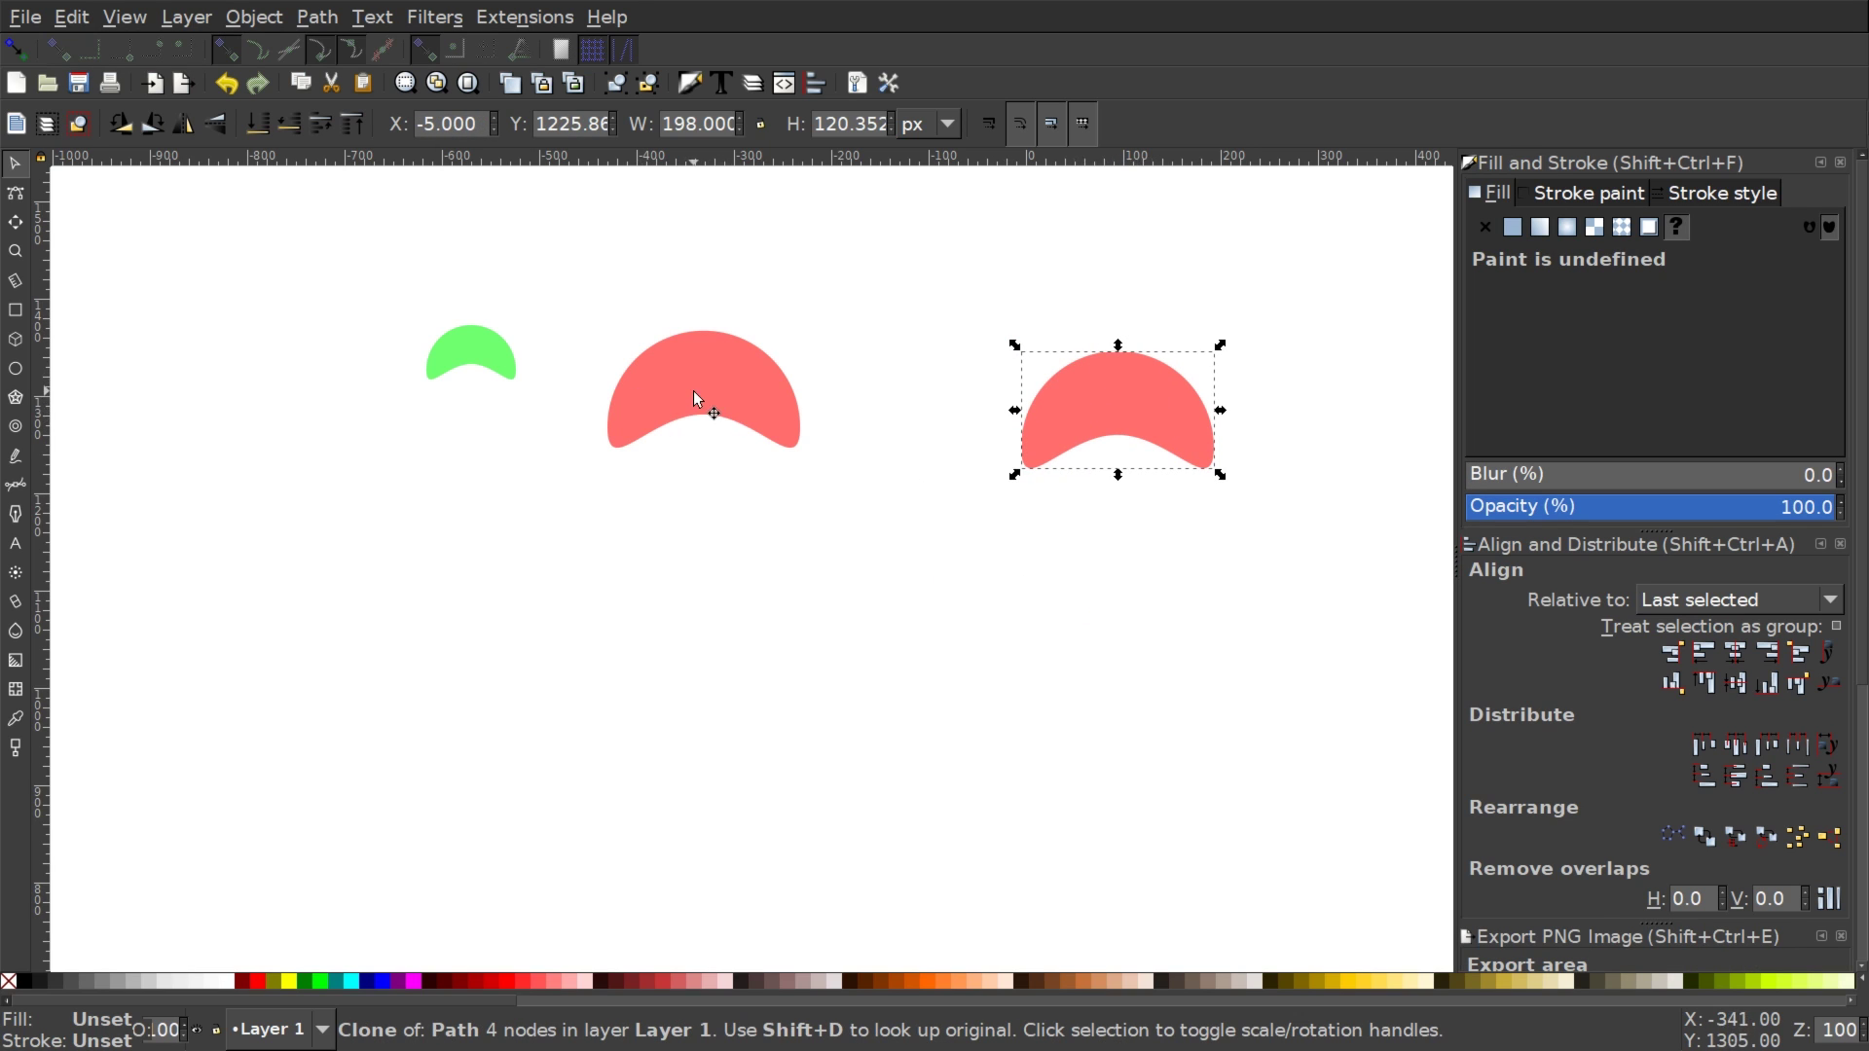
Move the green crescent left and pull its inner bottom node down to form a rounded shape about 110 px high.
drag(473, 344, 413, 344)
key(n)
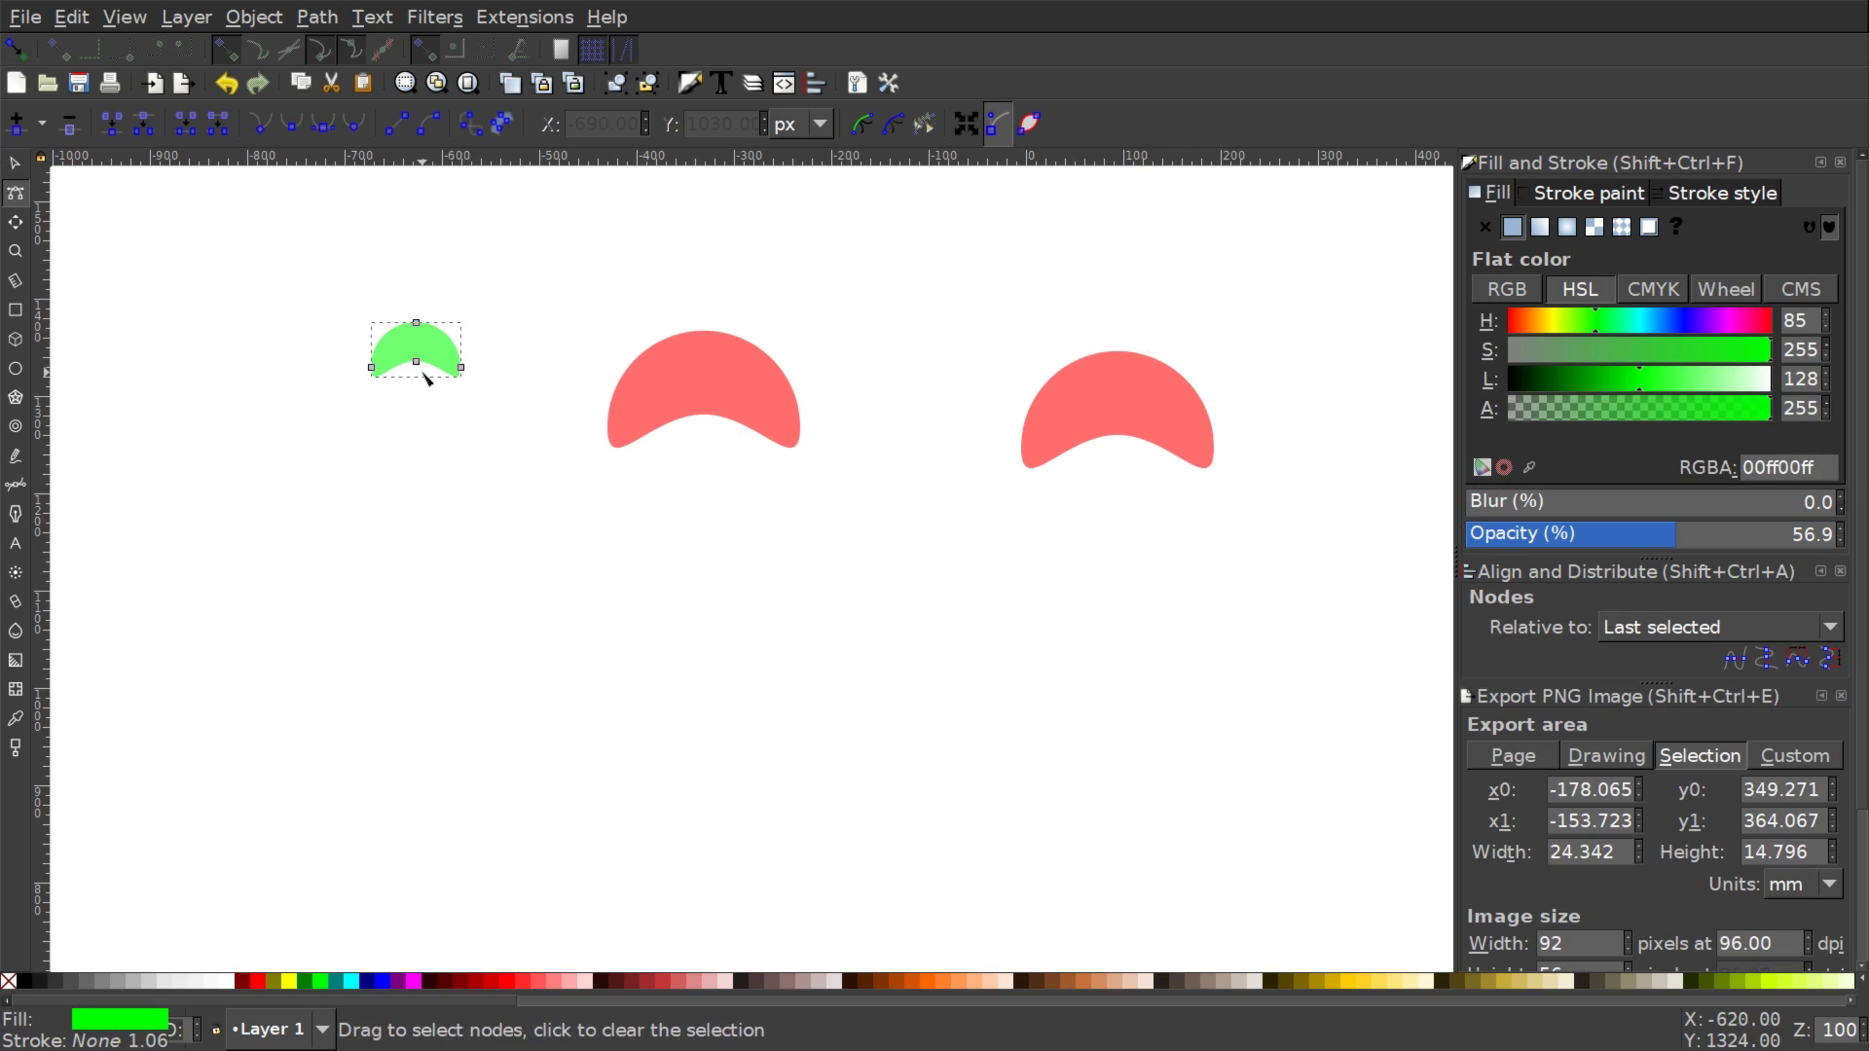
click(418, 364)
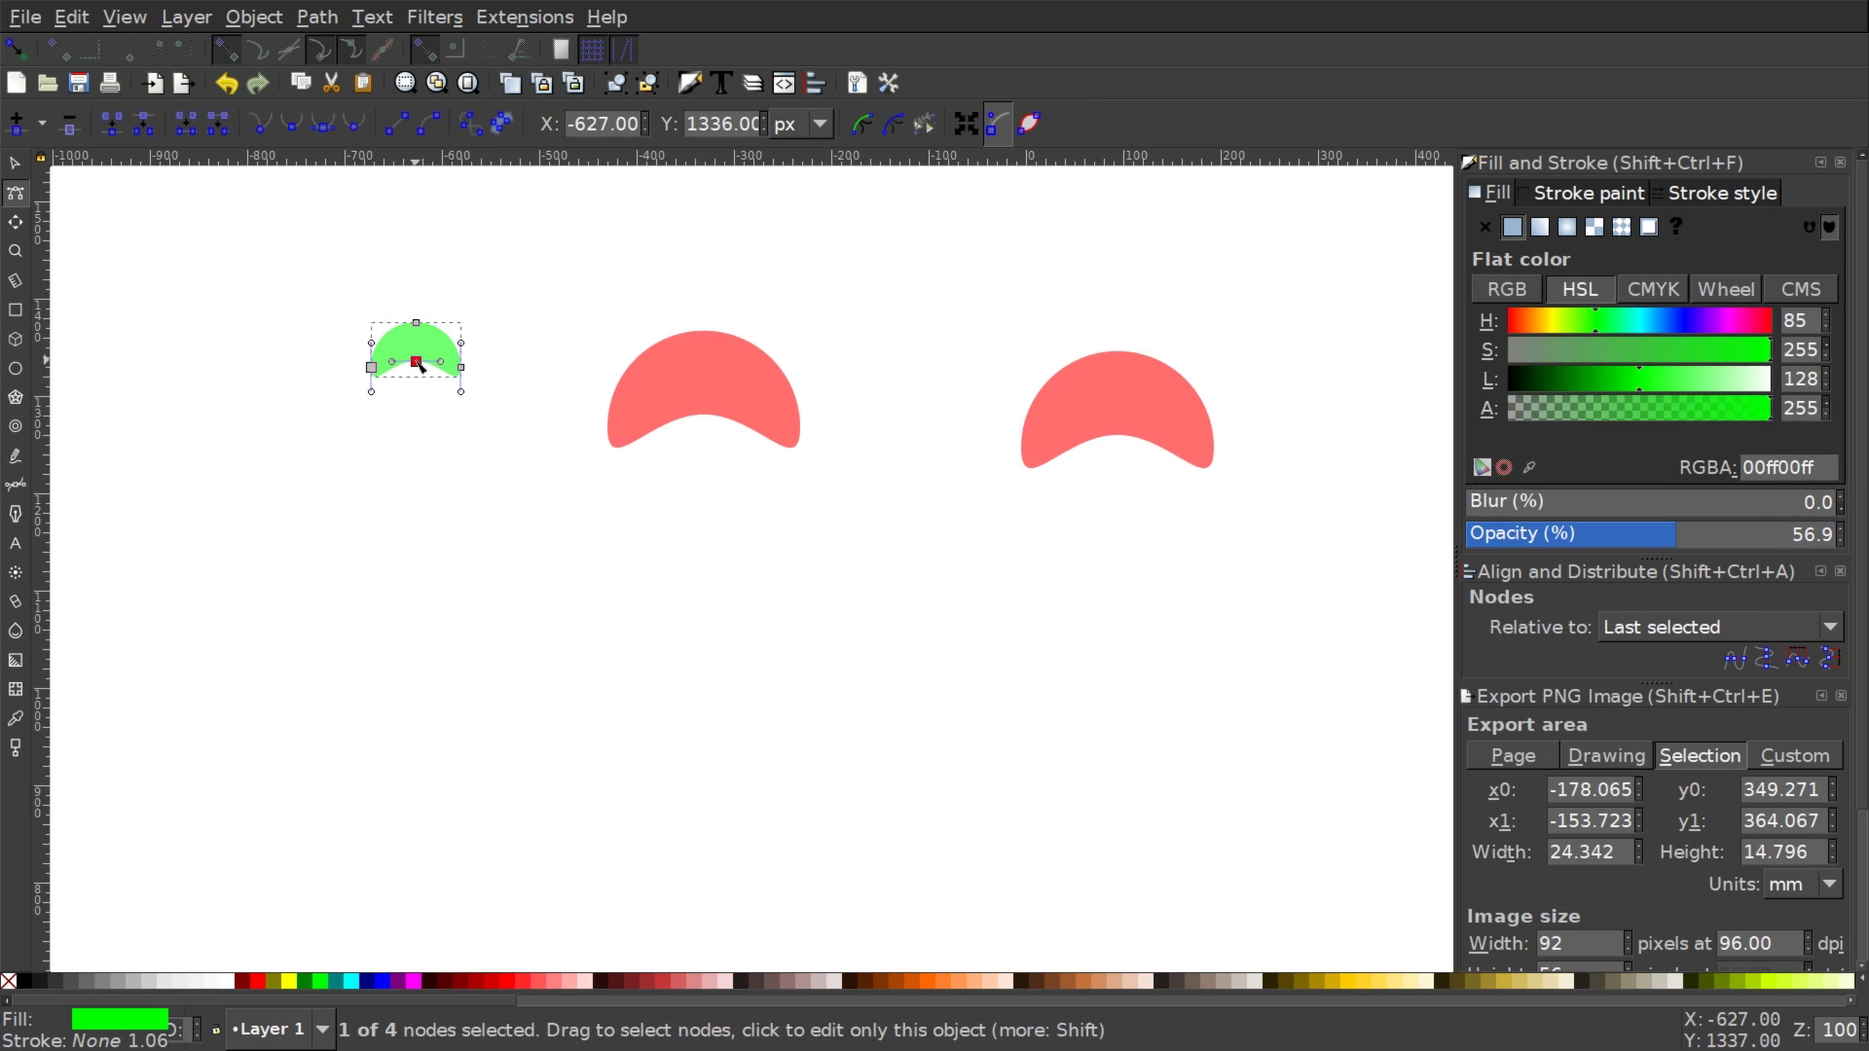
mouse_move(419, 362)
mouse_down()
mouse_move(428, 466)
mouse_move(410, 377)
mouse_up()
key(s)
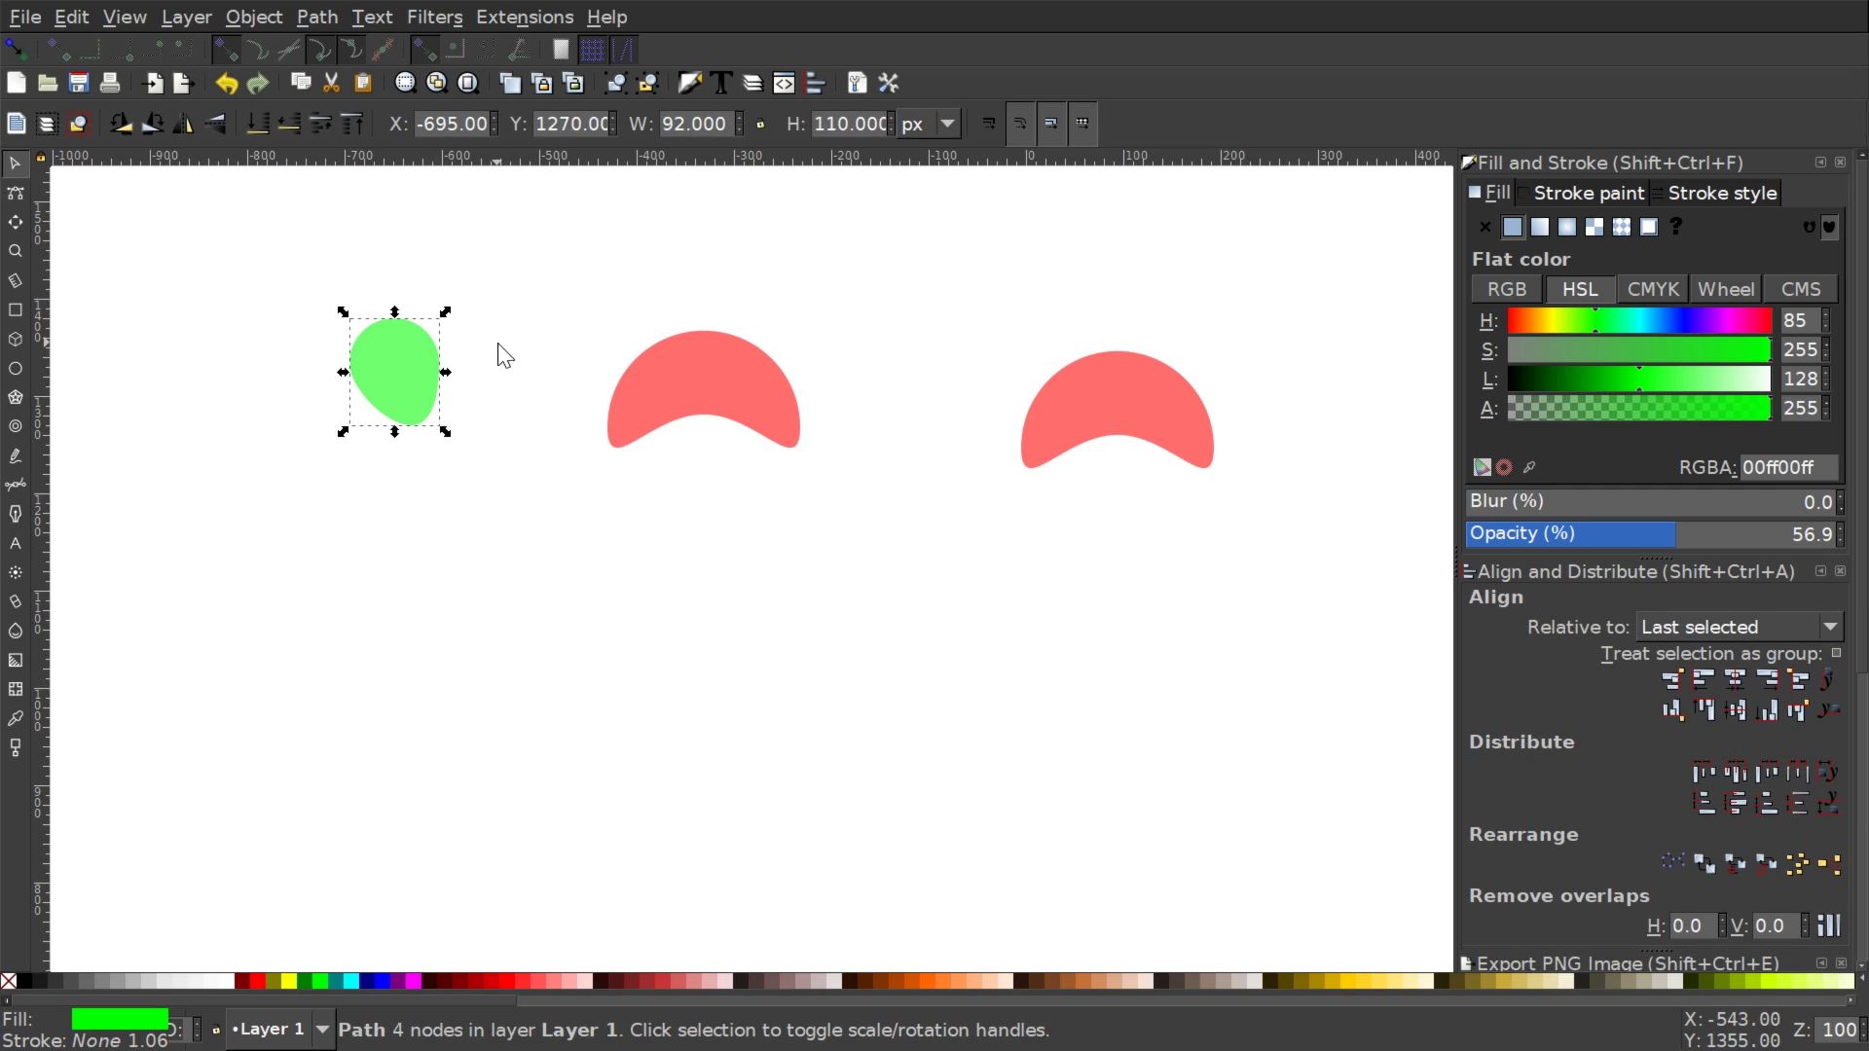
Copy the green shape and relink the large red crescent's clone to the copied shape.
right_click(405, 346)
click(444, 462)
click(1171, 389)
drag(1171, 390, 1136, 328)
click(71, 17)
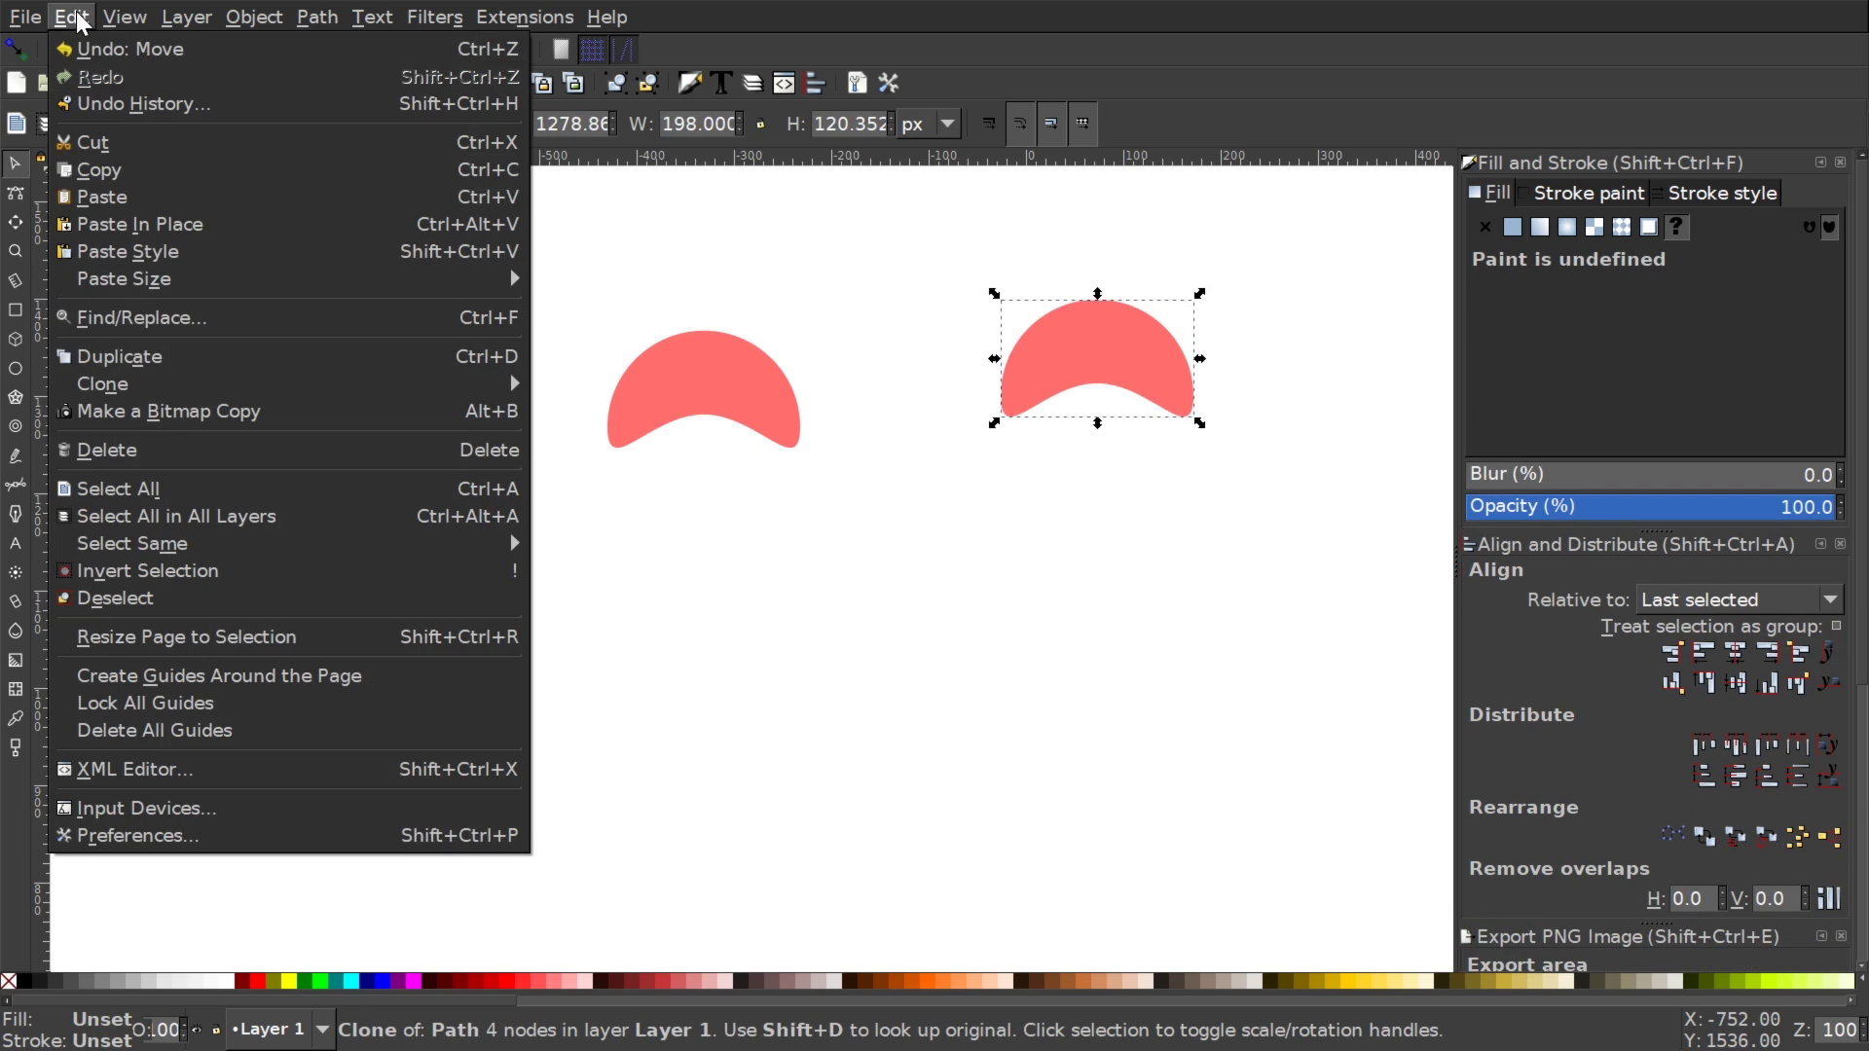
mouse_move(367, 395)
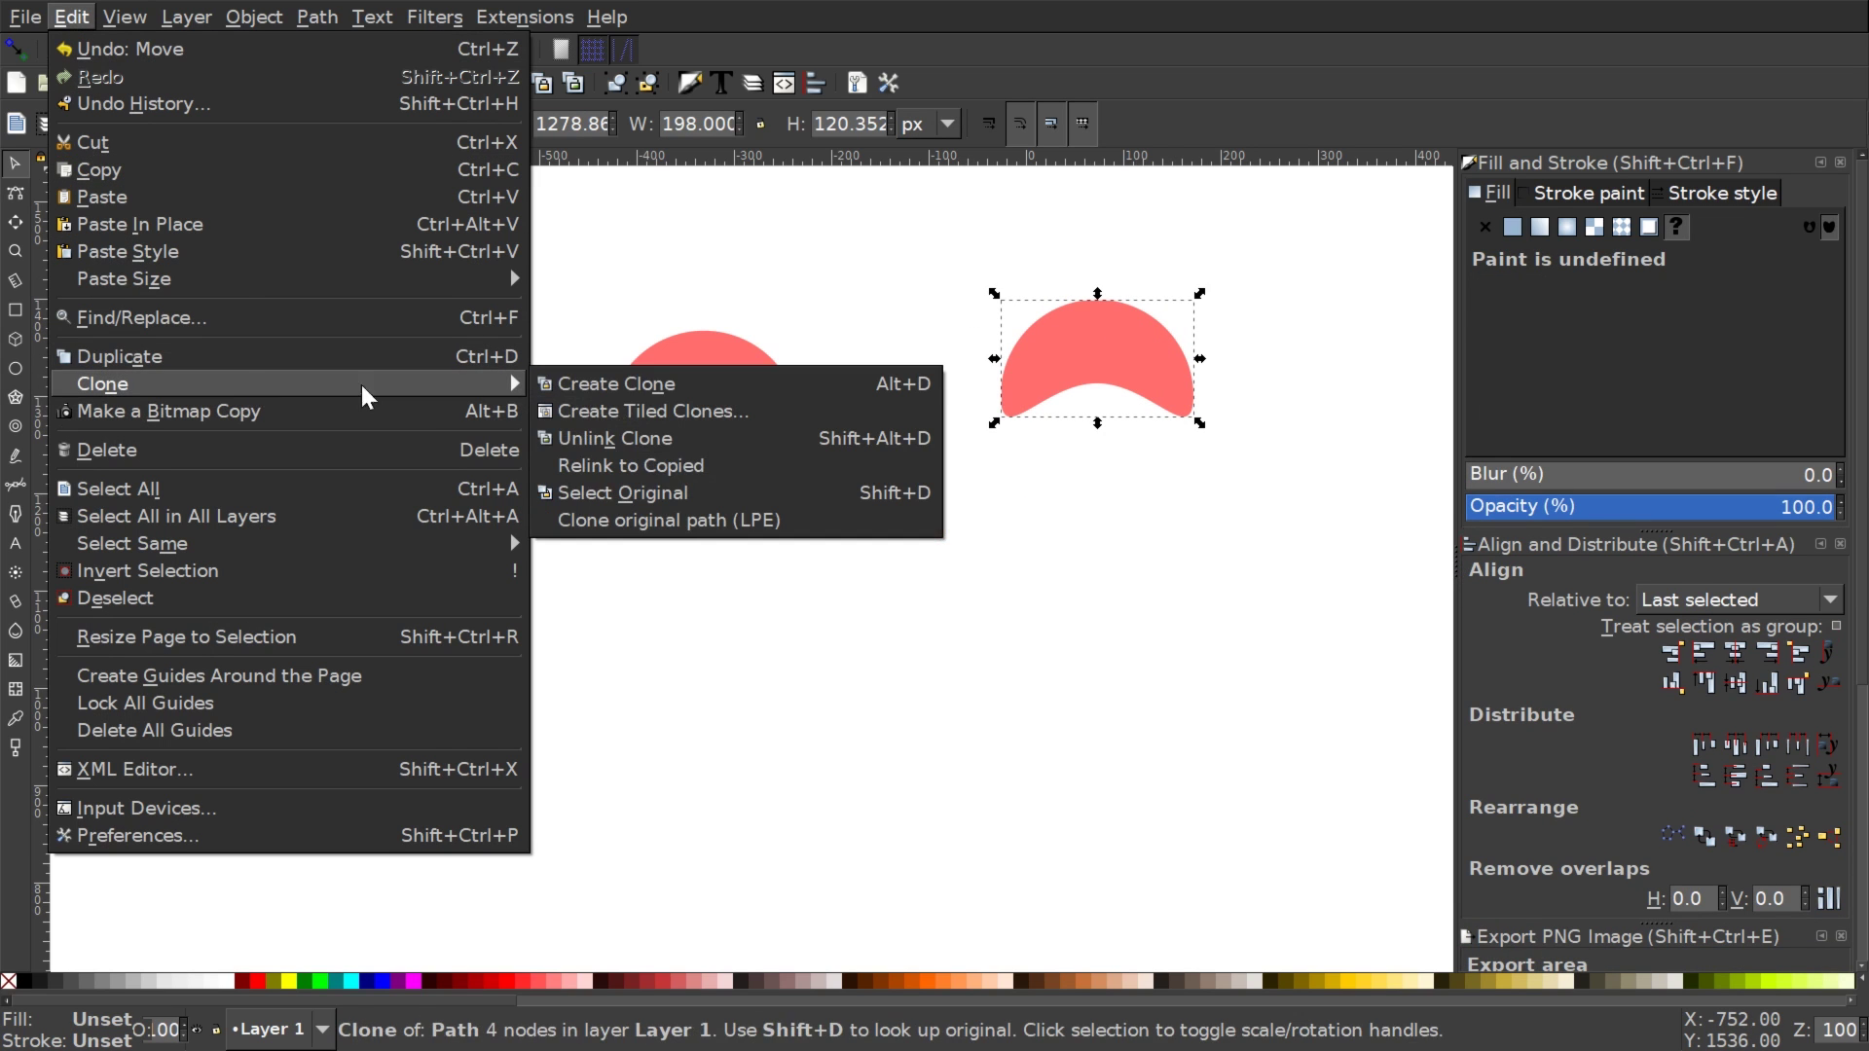
click(686, 465)
Move the relinked green clone to the upper right of the red crescent.
drag(801, 325, 553, 245)
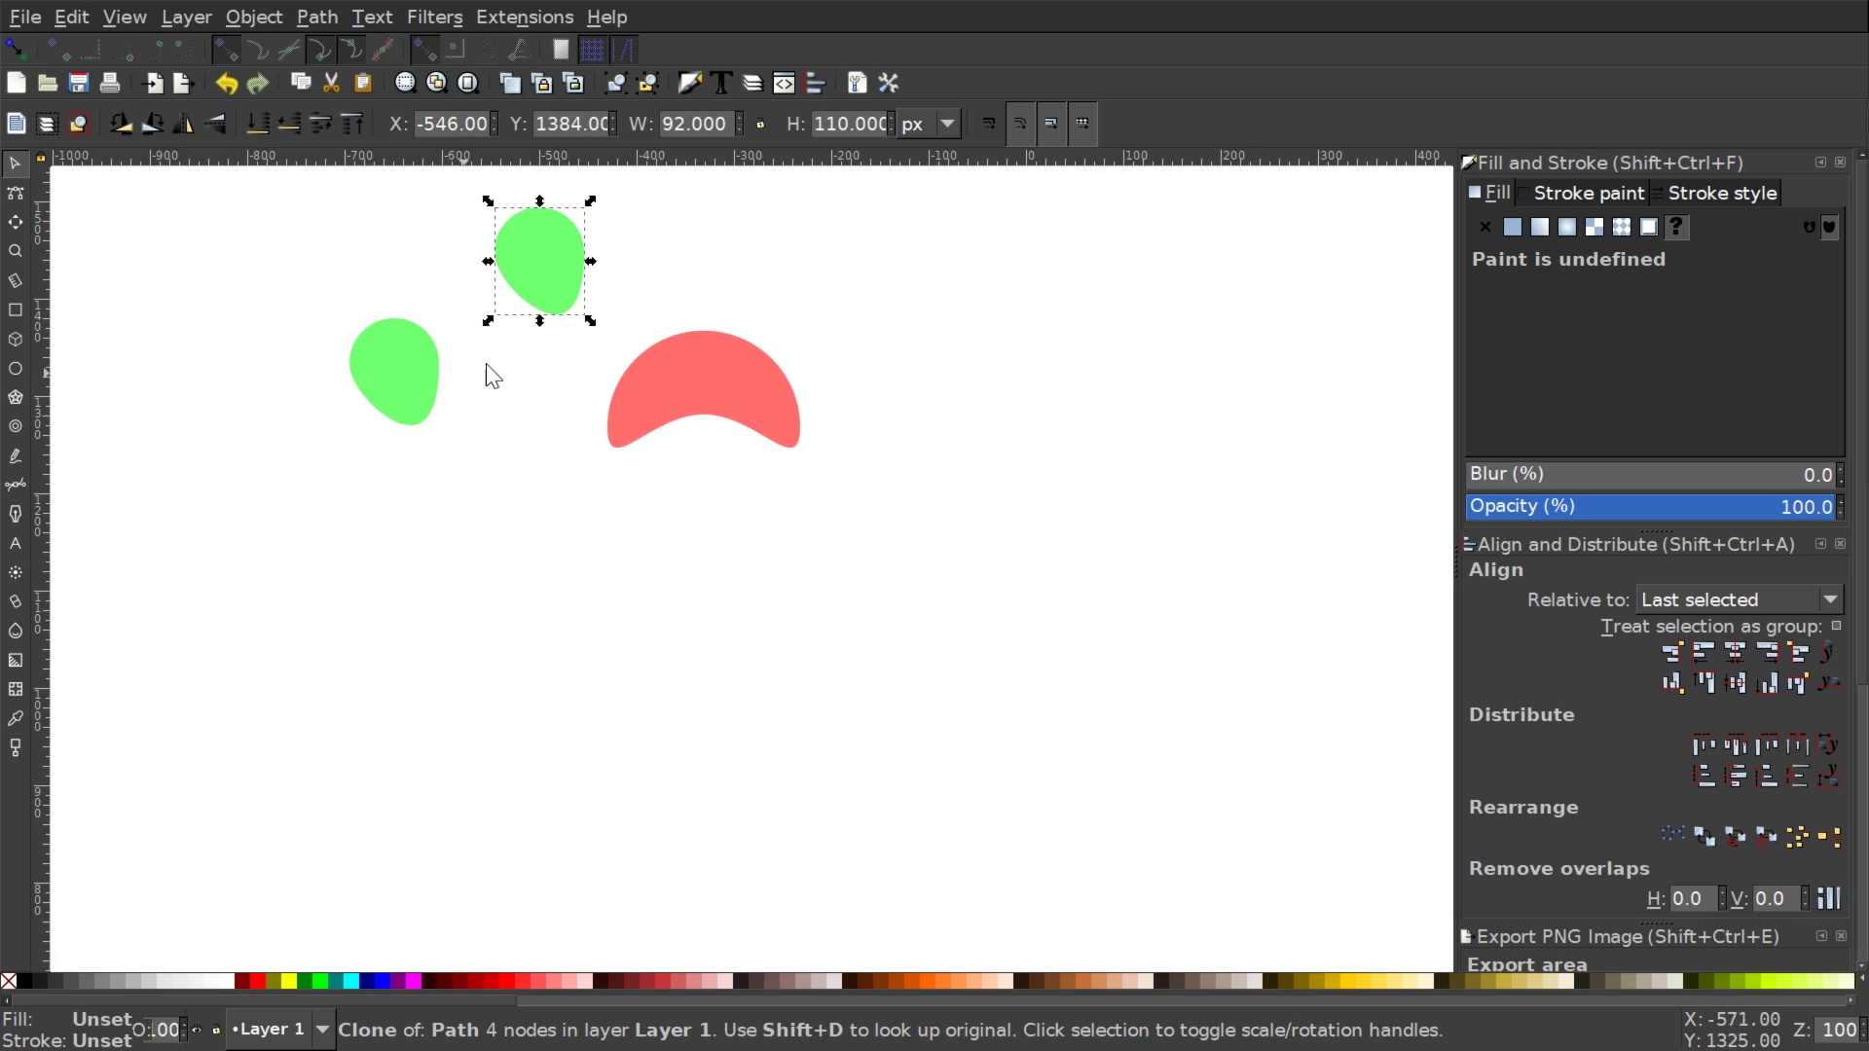
mouse_move(557, 255)
mouse_down()
mouse_move(926, 889)
mouse_move(1093, 237)
mouse_move(606, 464)
mouse_move(1616, 534)
mouse_up()
drag(1043, 570, 602, 555)
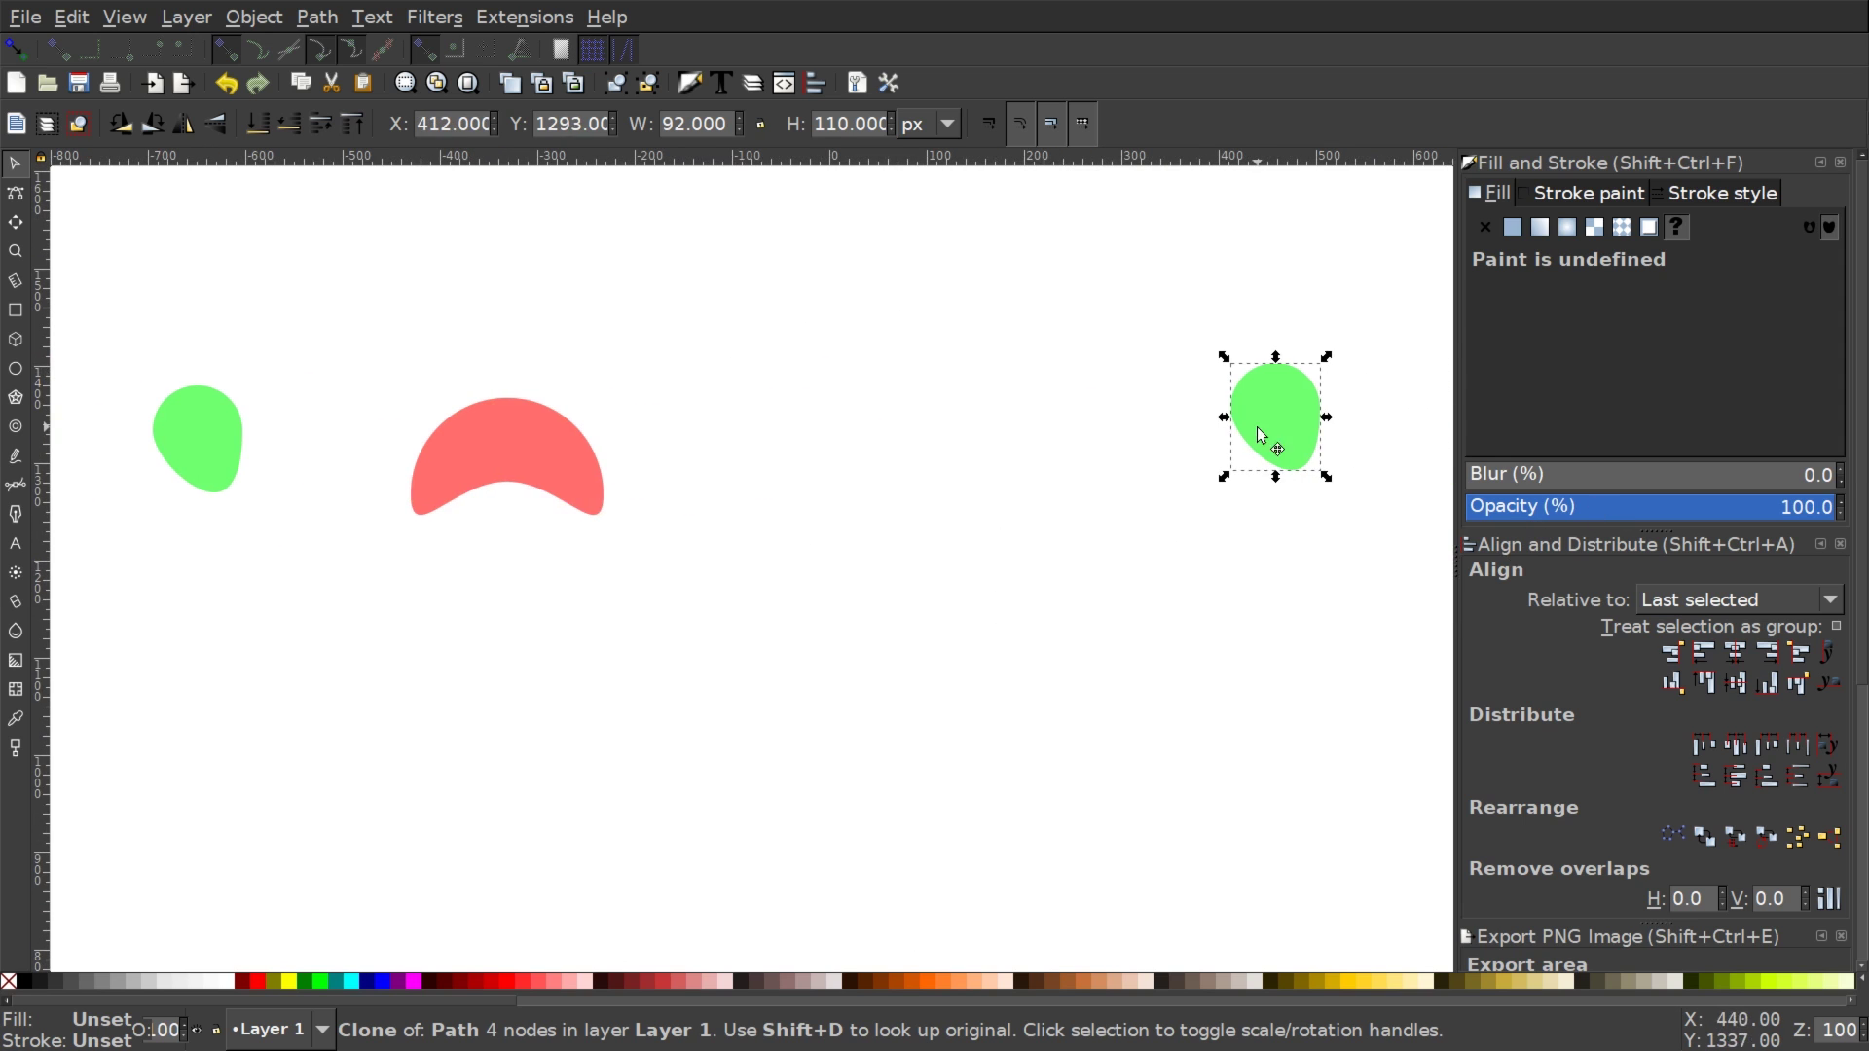
drag(1257, 427, 735, 340)
click(71, 17)
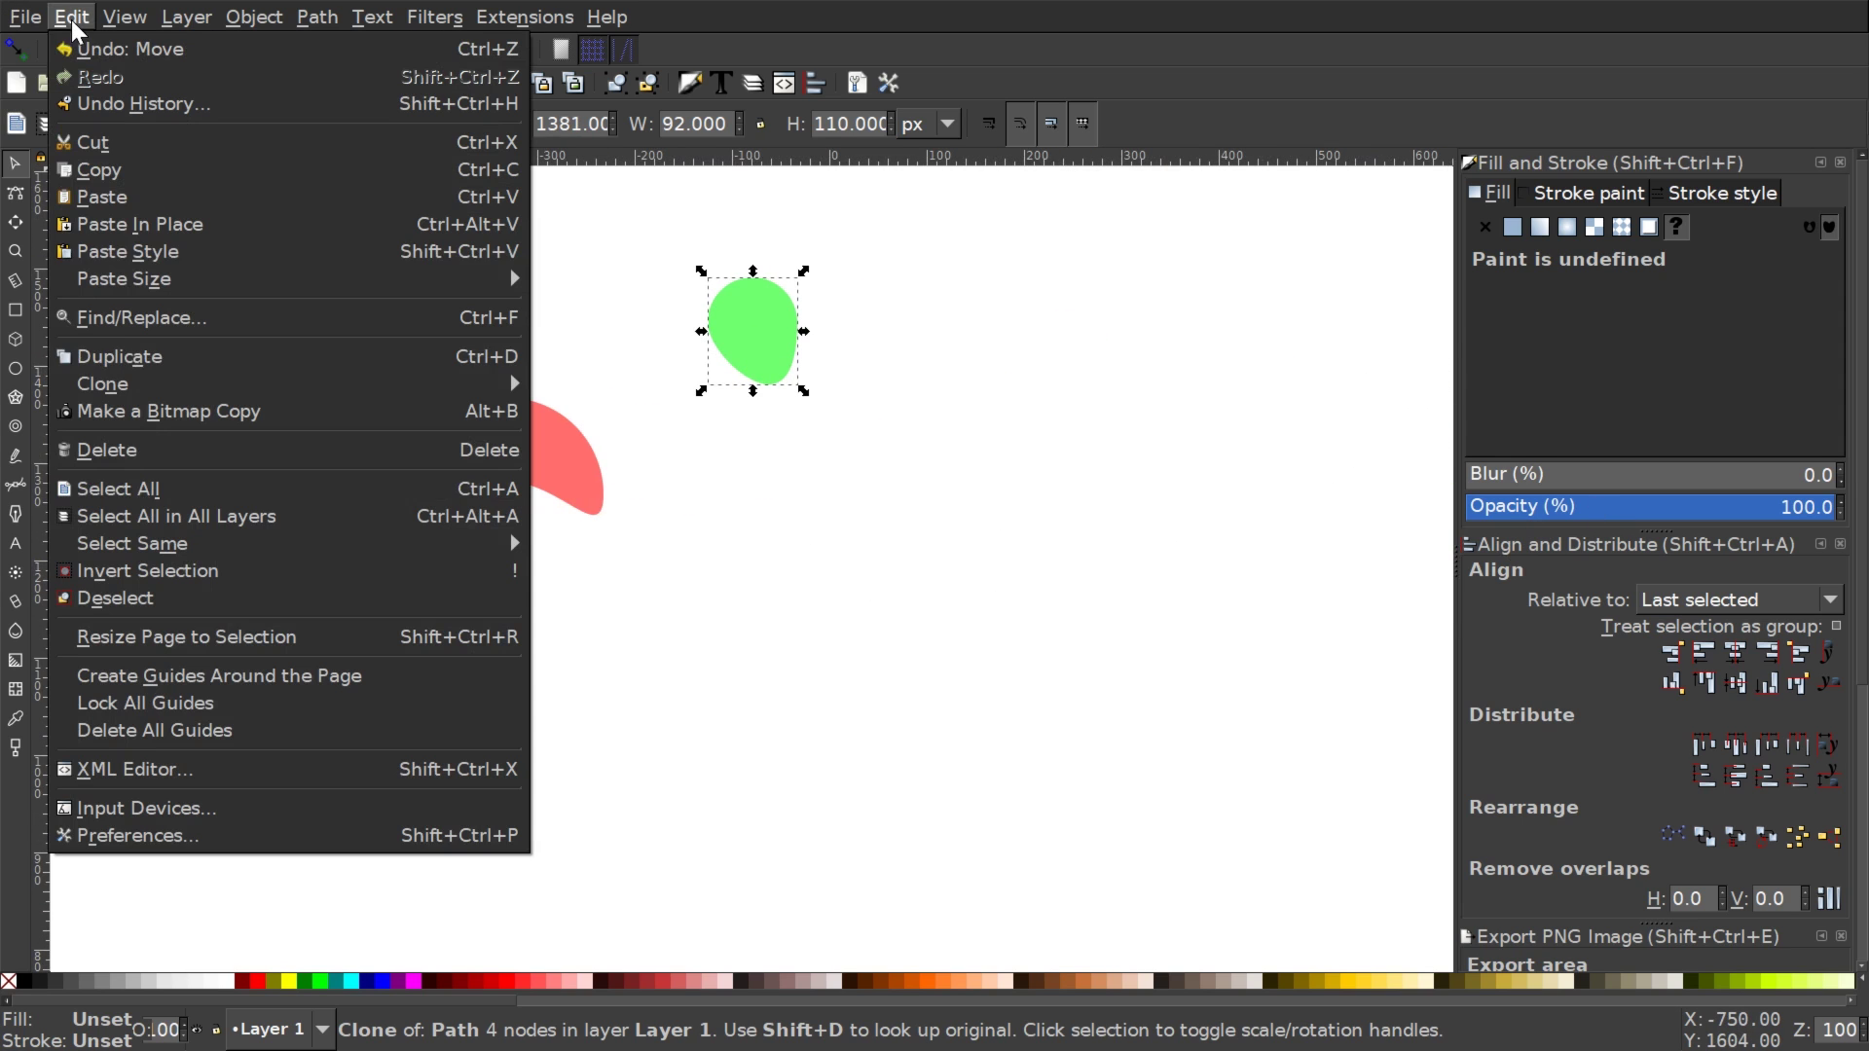
mouse_move(285, 385)
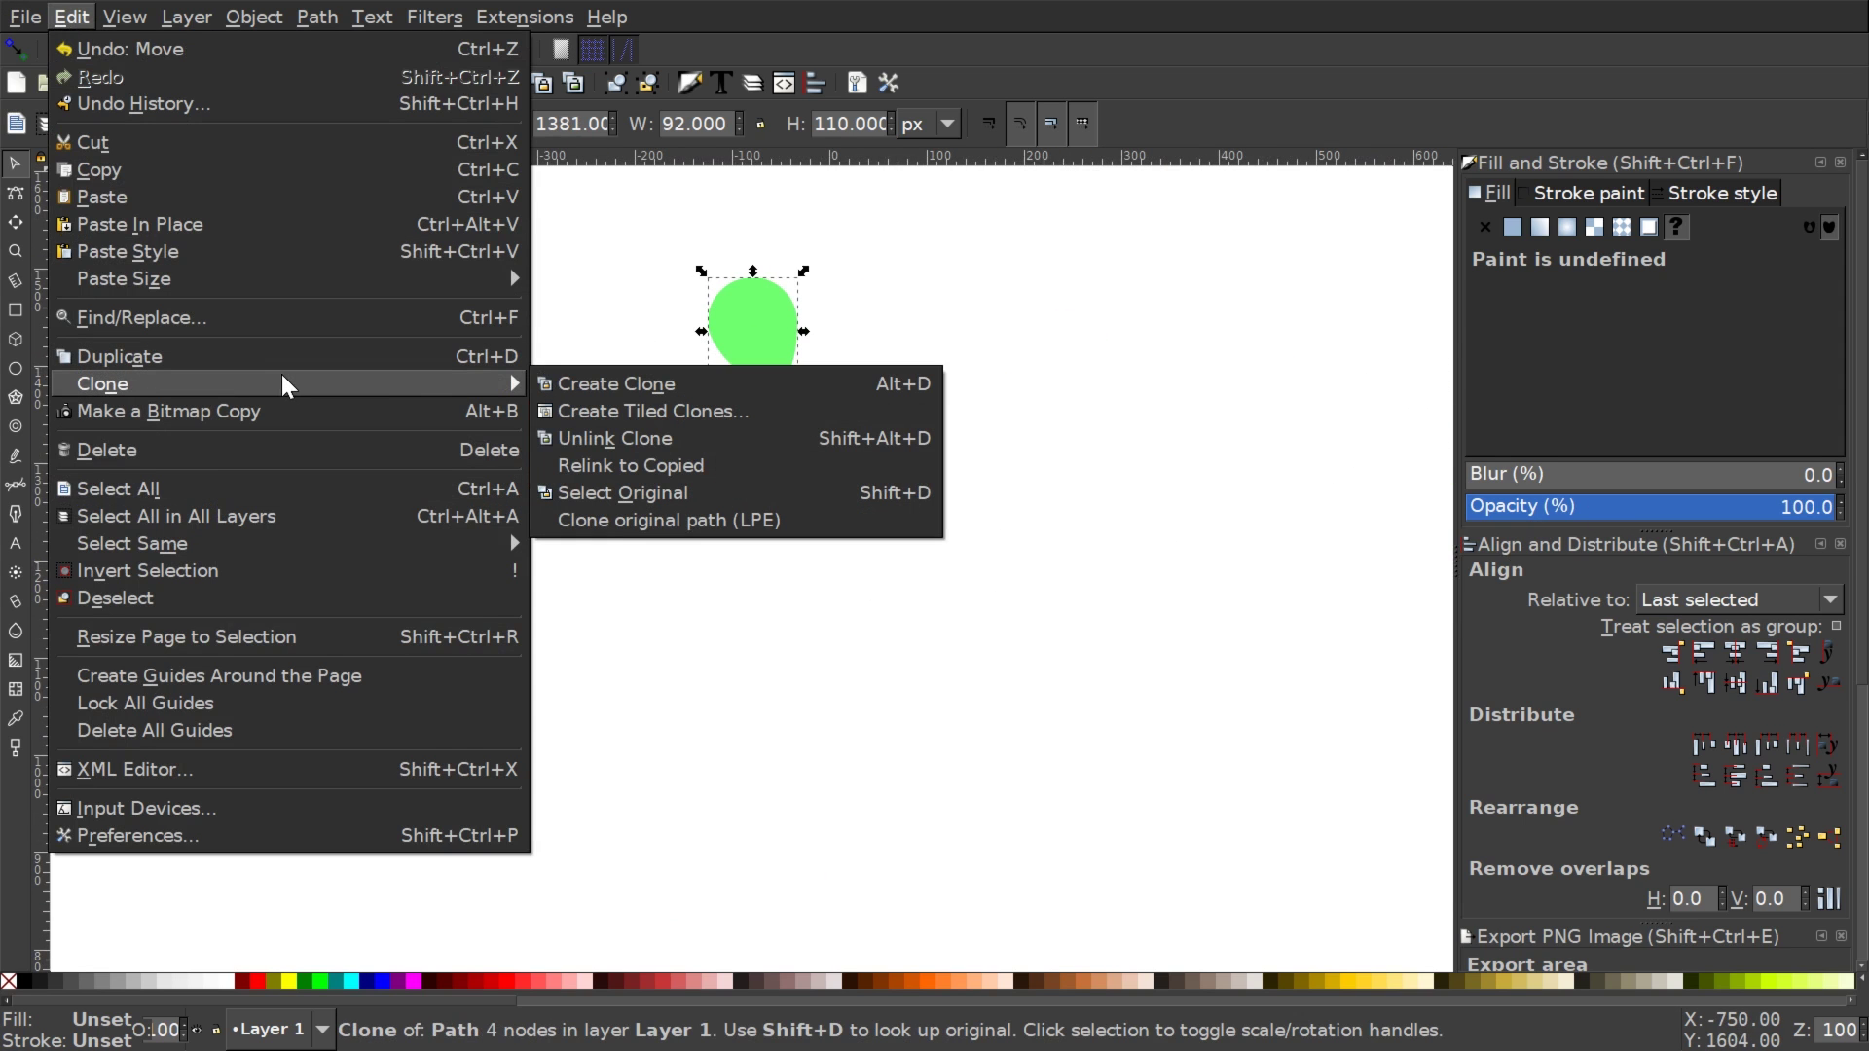
click(699, 311)
Move the green clone to the area left of the red crescent and stamp about twenty scattered copies of it.
drag(752, 331, 212, 617)
mouse_move(314, 627)
mouse_down()
mouse_move(573, 643)
mouse_move(693, 581)
mouse_up()
drag(595, 383, 509, 464)
key(space)
mouse_move(588, 597)
mouse_down()
mouse_move(517, 702)
mouse_move(399, 305)
mouse_move(663, 680)
mouse_move(467, 574)
mouse_move(446, 344)
mouse_move(670, 608)
mouse_move(621, 430)
mouse_move(394, 547)
mouse_move(526, 492)
mouse_move(513, 451)
mouse_move(345, 535)
mouse_up()
key(space)
key(space)
key(space)
key(space)
key(space)
key(space)
key(space)
key(space)
key(space)
key(space)
key(space)
key(space)
key(space)
key(space)
key(space)
key(space)
key(space)
key(space)
key(space)
drag(444, 466, 554, 511)
mouse_move(454, 434)
mouse_down()
mouse_move(521, 383)
mouse_move(402, 380)
mouse_move(464, 495)
mouse_up()
drag(374, 613, 373, 615)
drag(616, 474, 595, 433)
drag(549, 527, 548, 604)
key(Escape)
Try to shrink the lower-right green clone to about 32 px wide, then undo the scaling.
drag(665, 558, 668, 540)
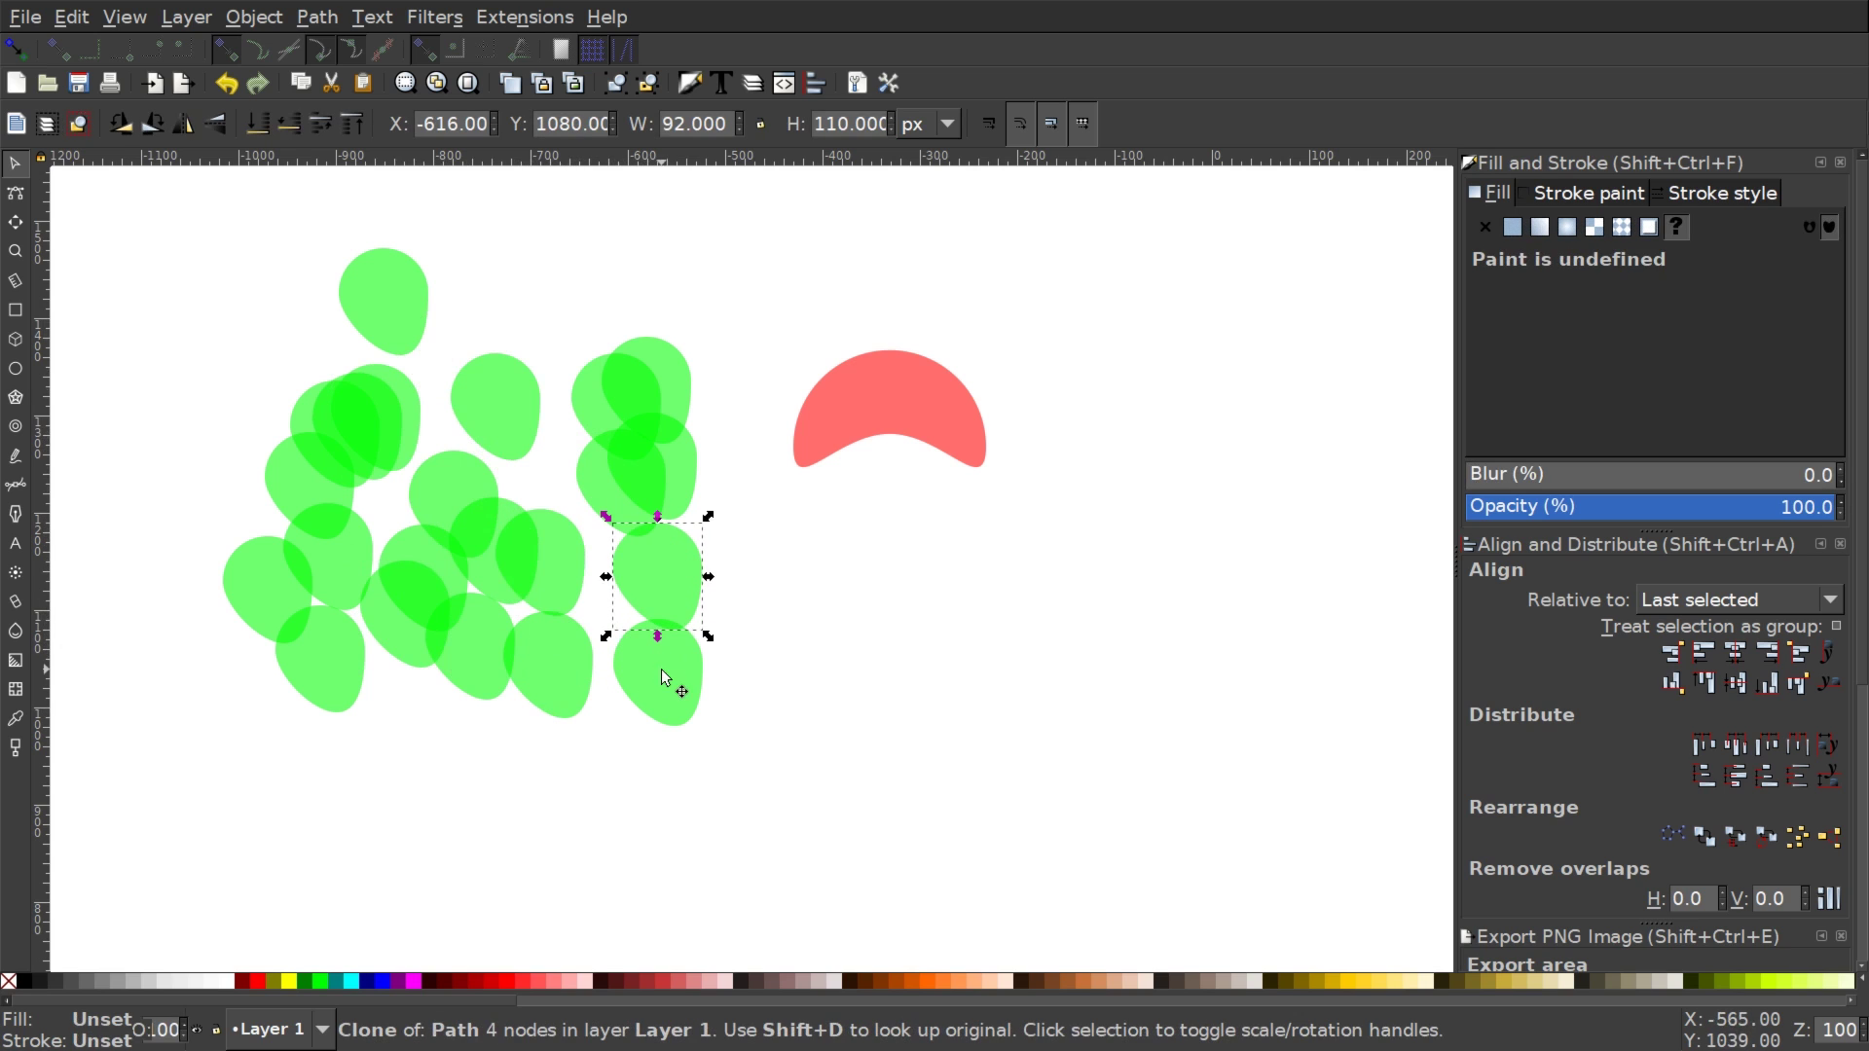
mouse_move(662, 668)
mouse_down()
mouse_move(605, 669)
mouse_move(661, 674)
mouse_move(630, 669)
mouse_up()
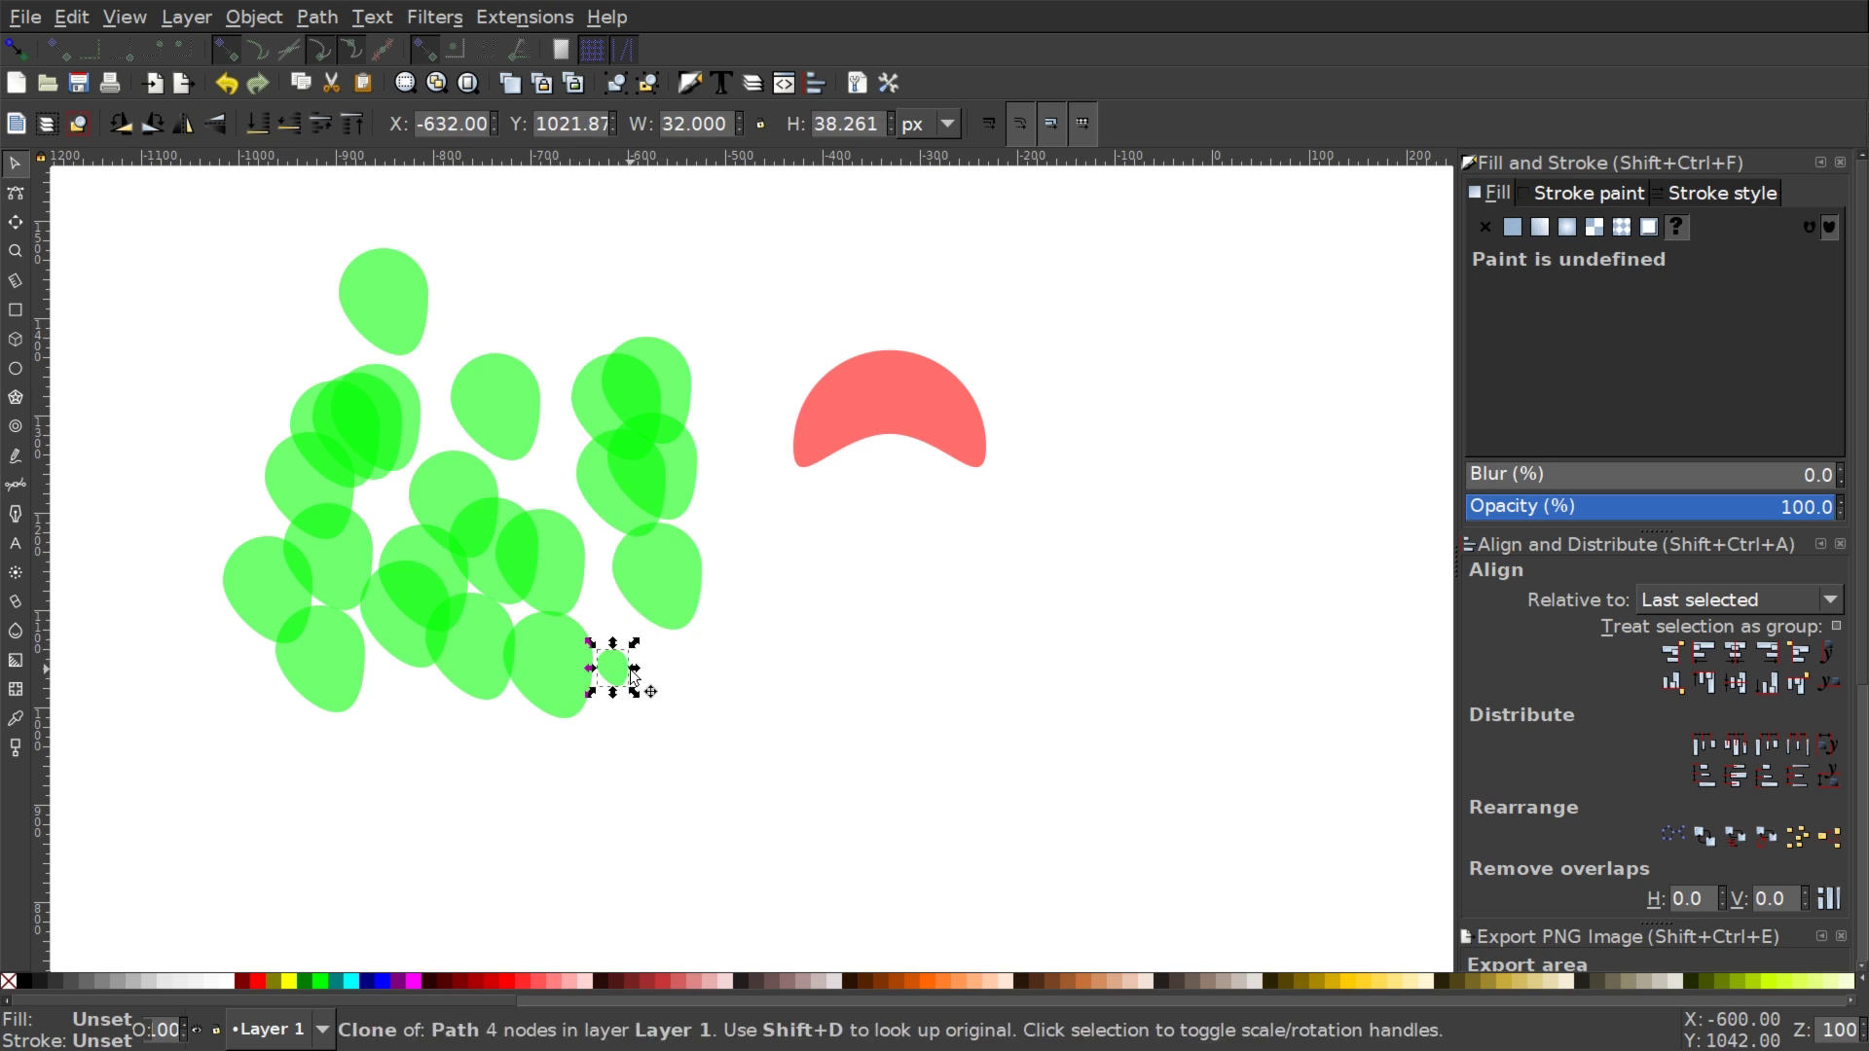
key(ctrl+z)
Look up the original of the topmost green clone, move it to the cluster's upper right and shrink it to about 24 px wide.
drag(490, 438, 446, 483)
mouse_move(356, 302)
mouse_down()
mouse_move(365, 361)
mouse_move(431, 335)
mouse_move(383, 315)
mouse_up()
click(72, 15)
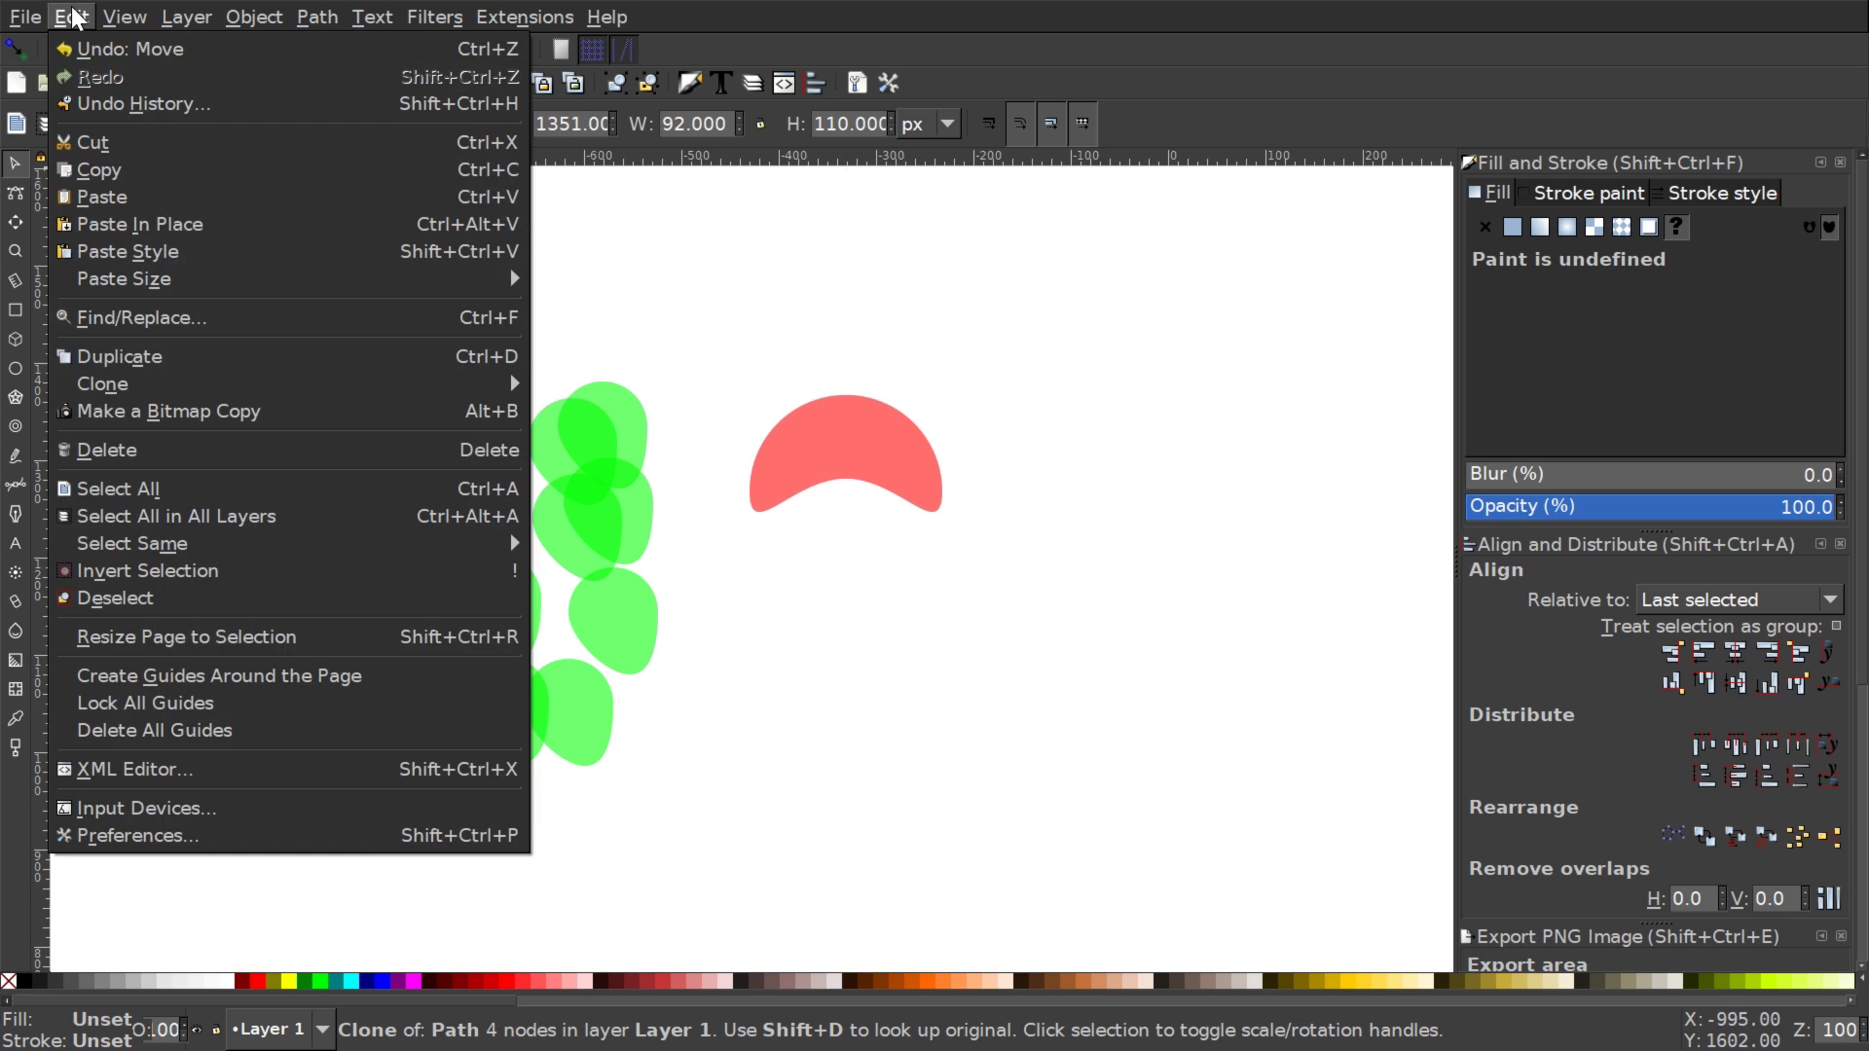
mouse_move(408, 383)
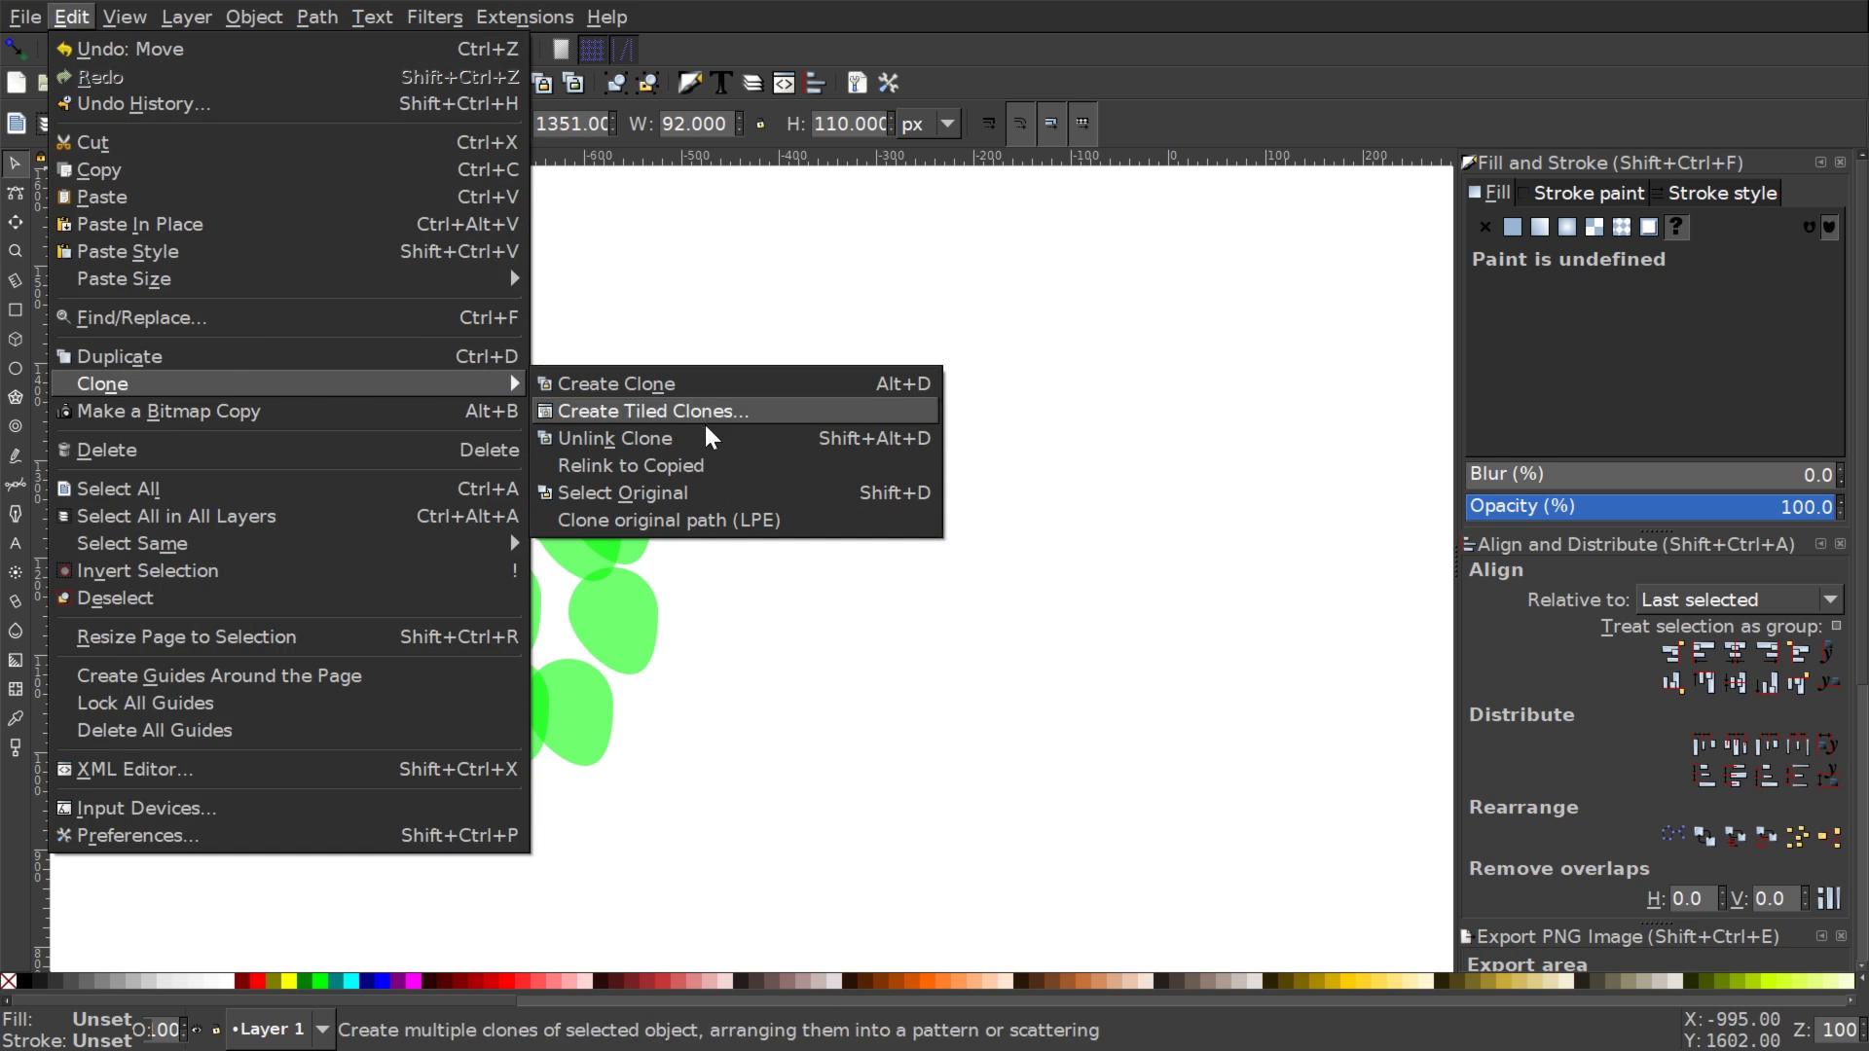
click(687, 488)
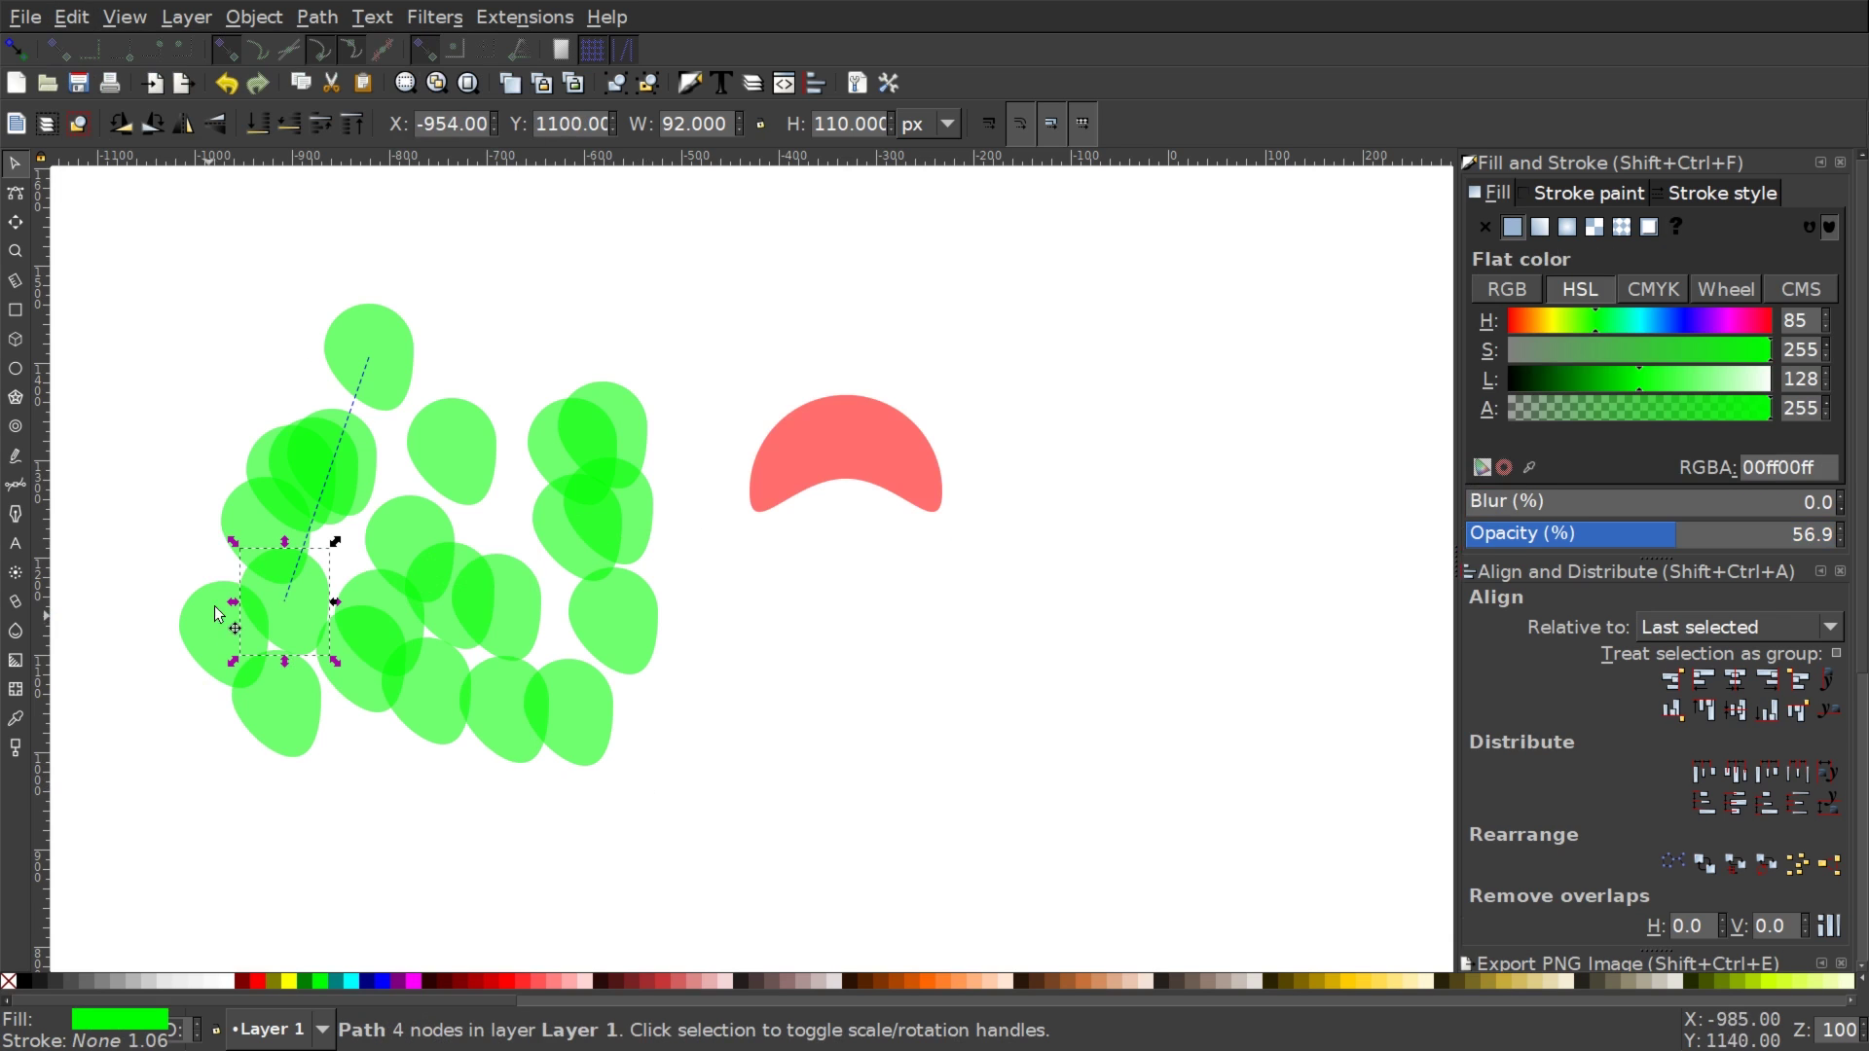
drag(318, 600, 618, 352)
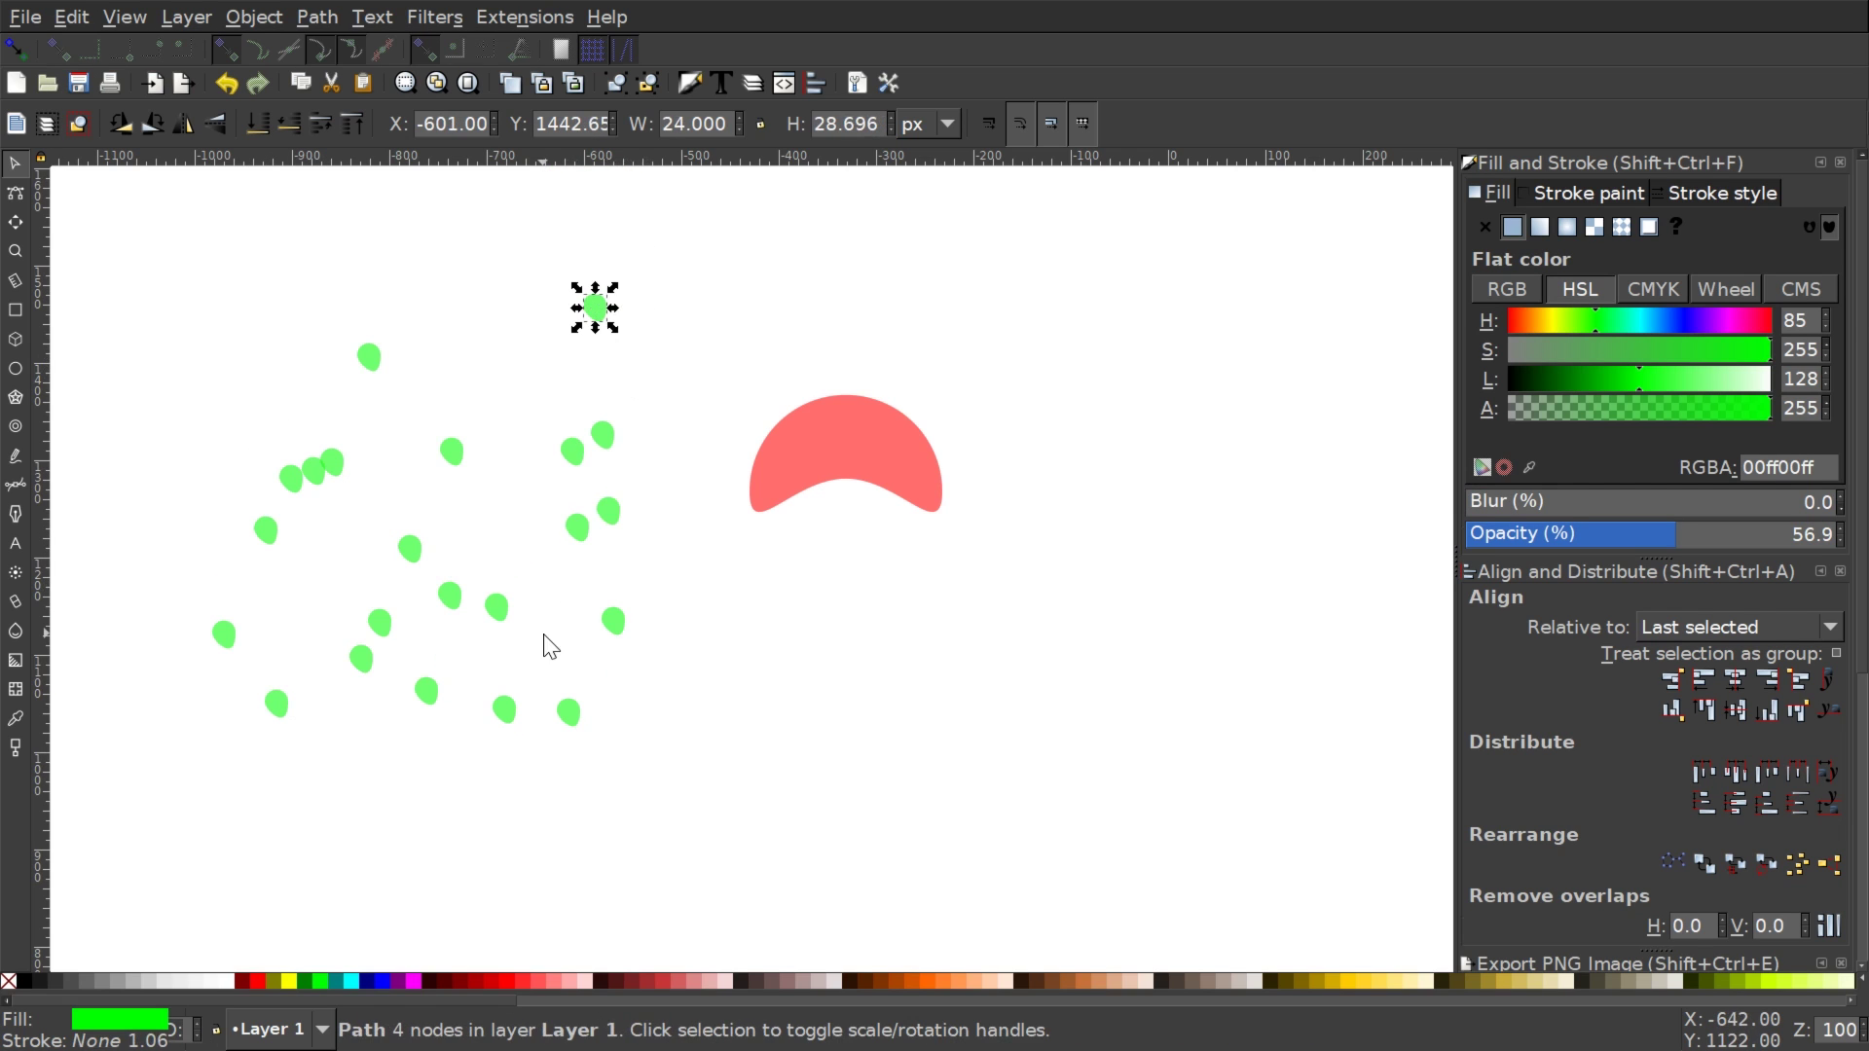
click(547, 269)
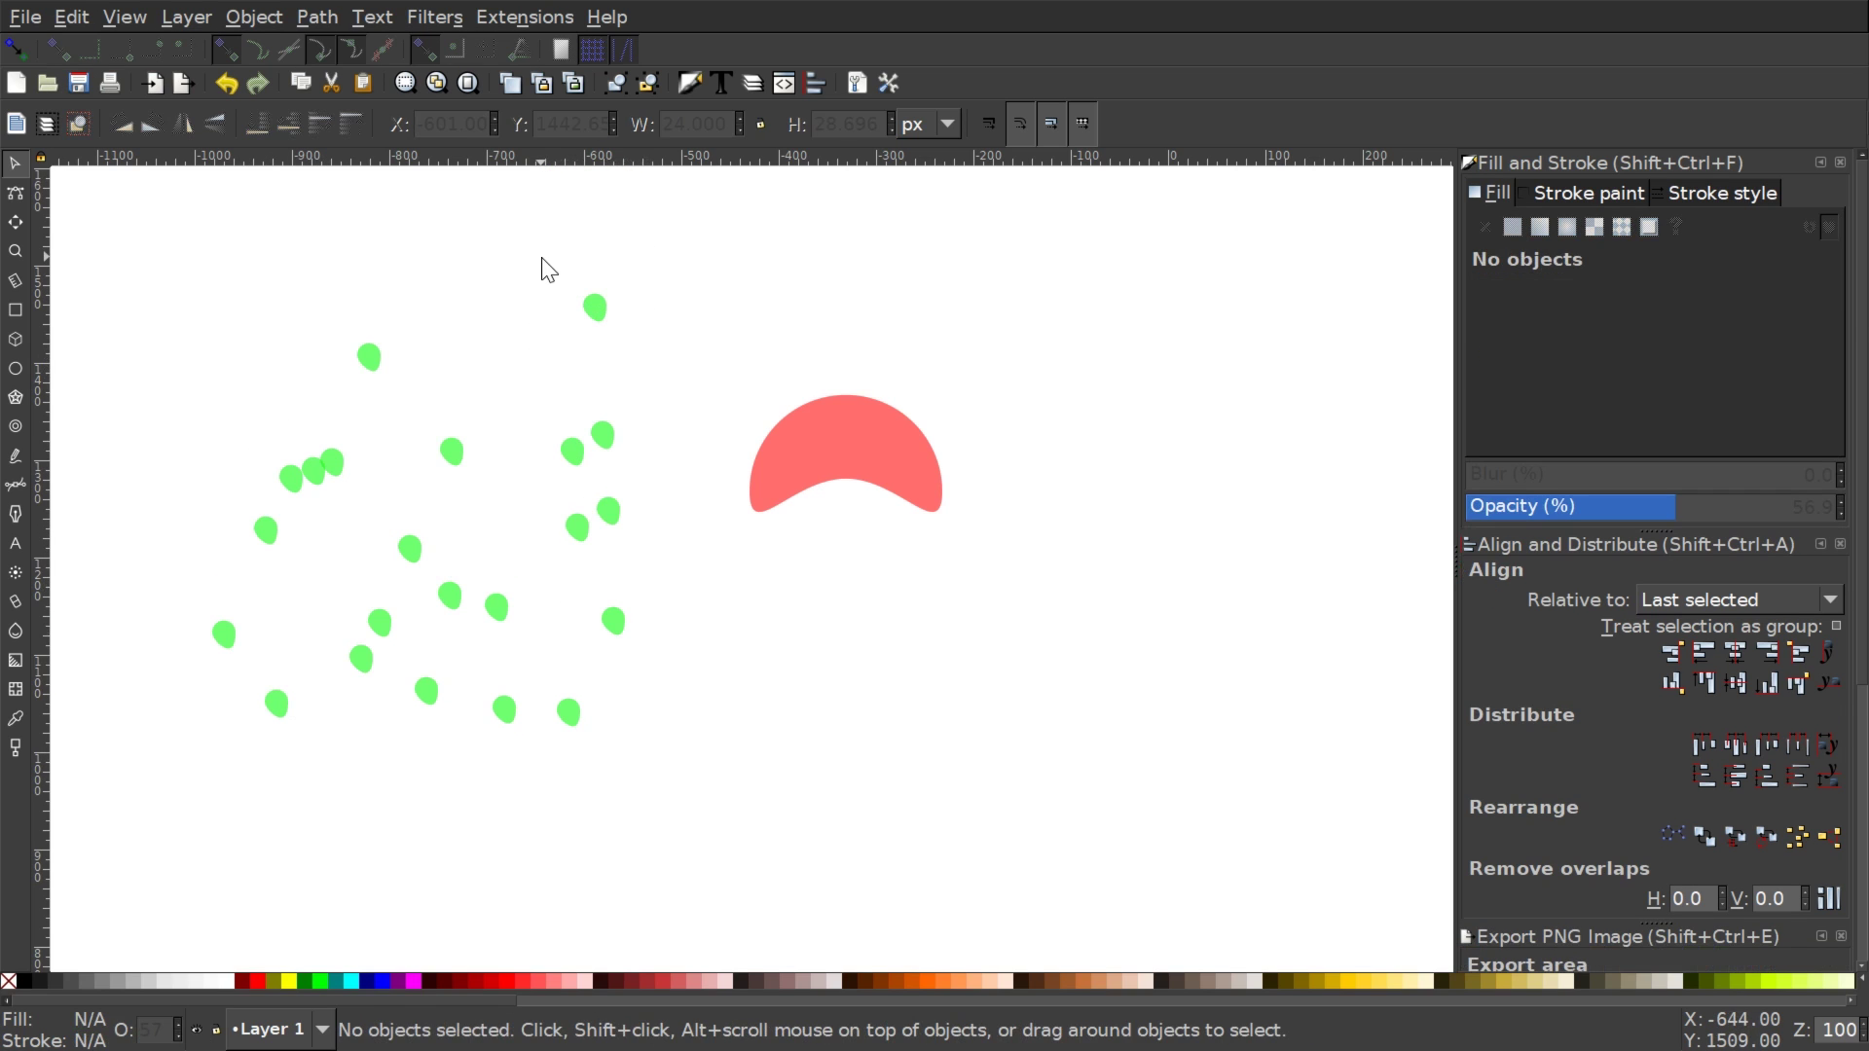
Examine the symmetry, shift, scale, blur and opacity, color and trace options of Create Tiled Clones, then close the dialog.
click(72, 16)
mouse_move(182, 384)
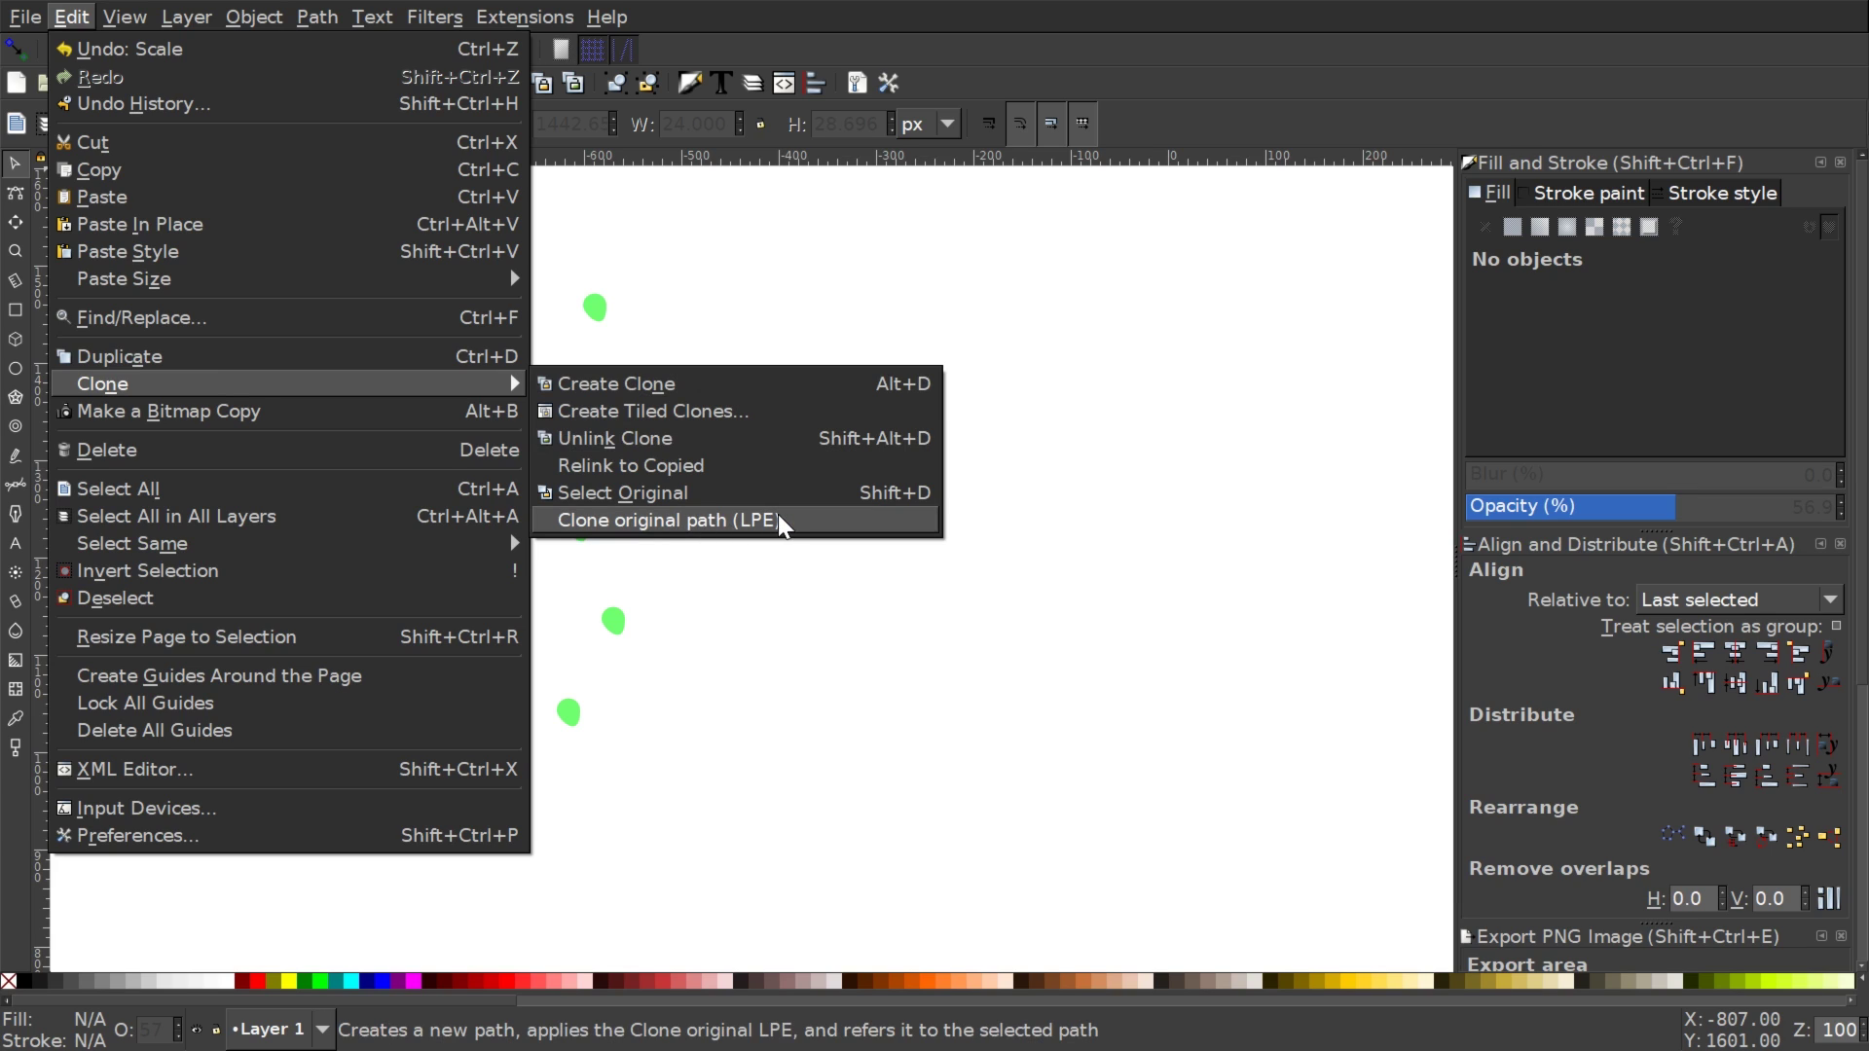
click(699, 413)
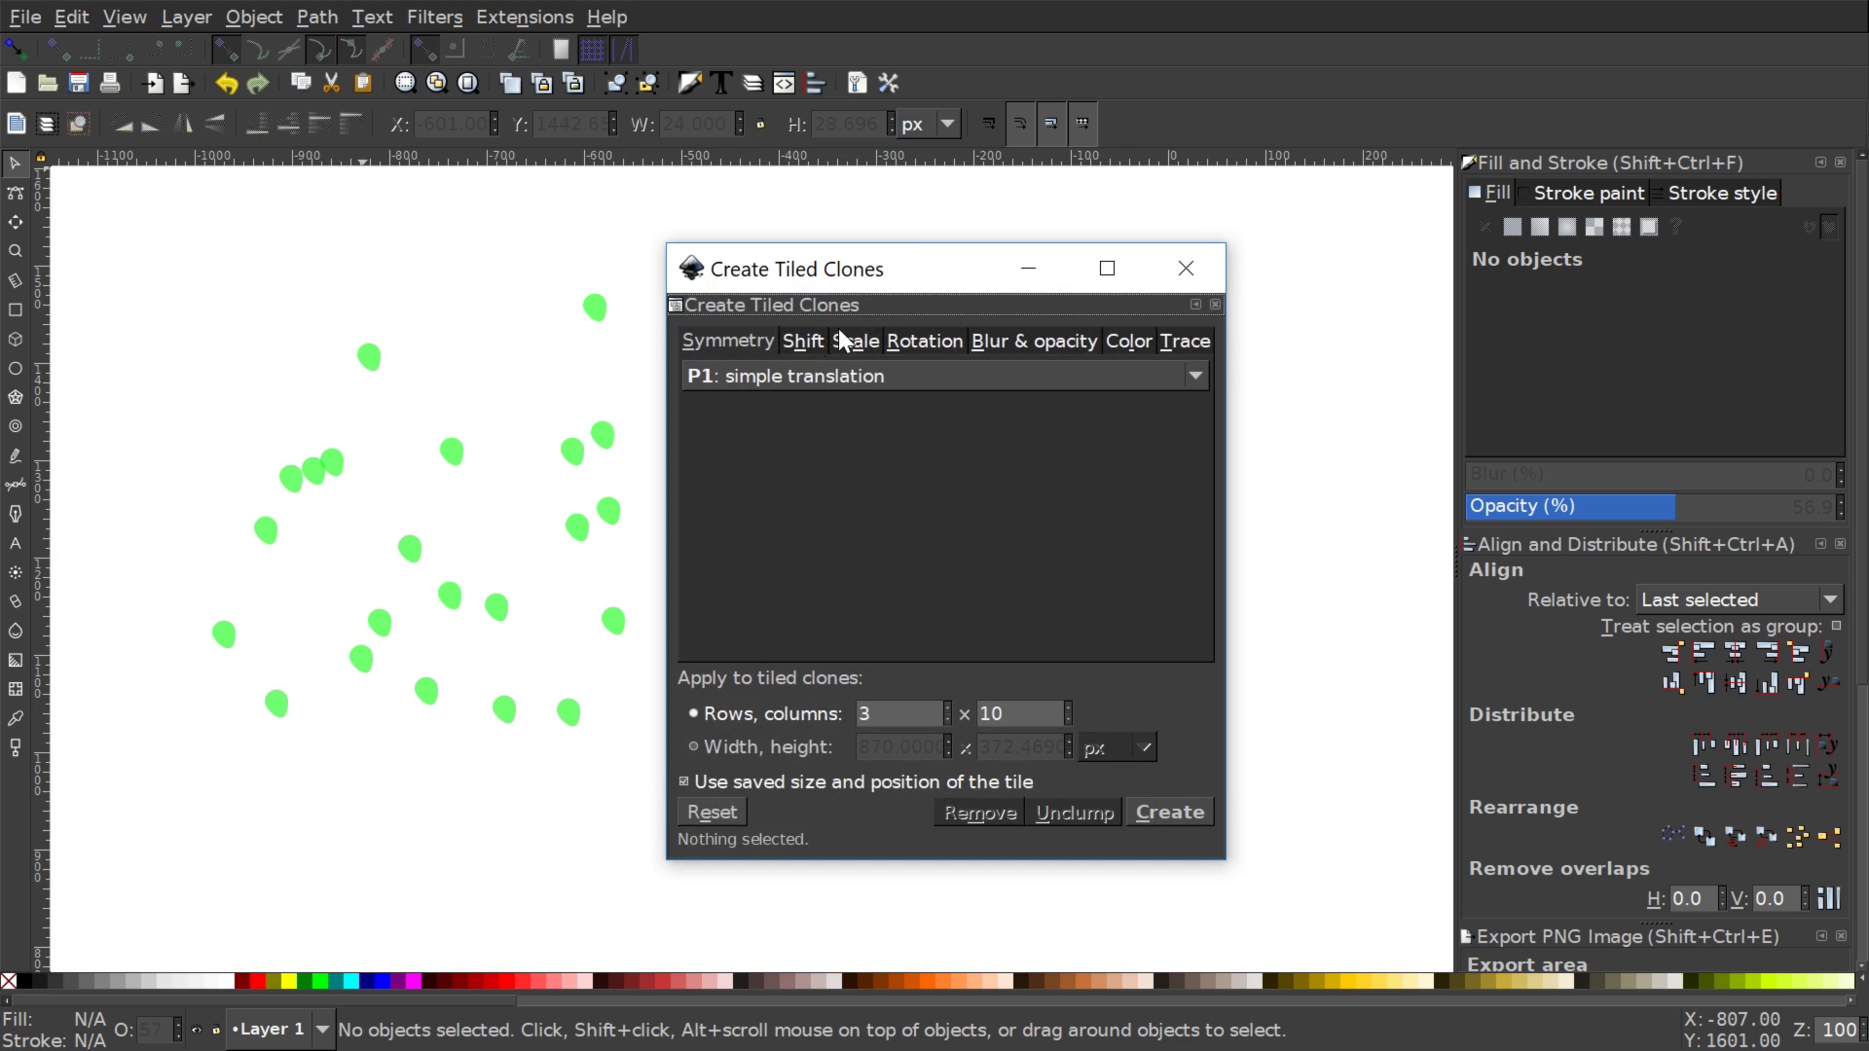
drag(923, 278, 821, 225)
click(702, 286)
click(751, 284)
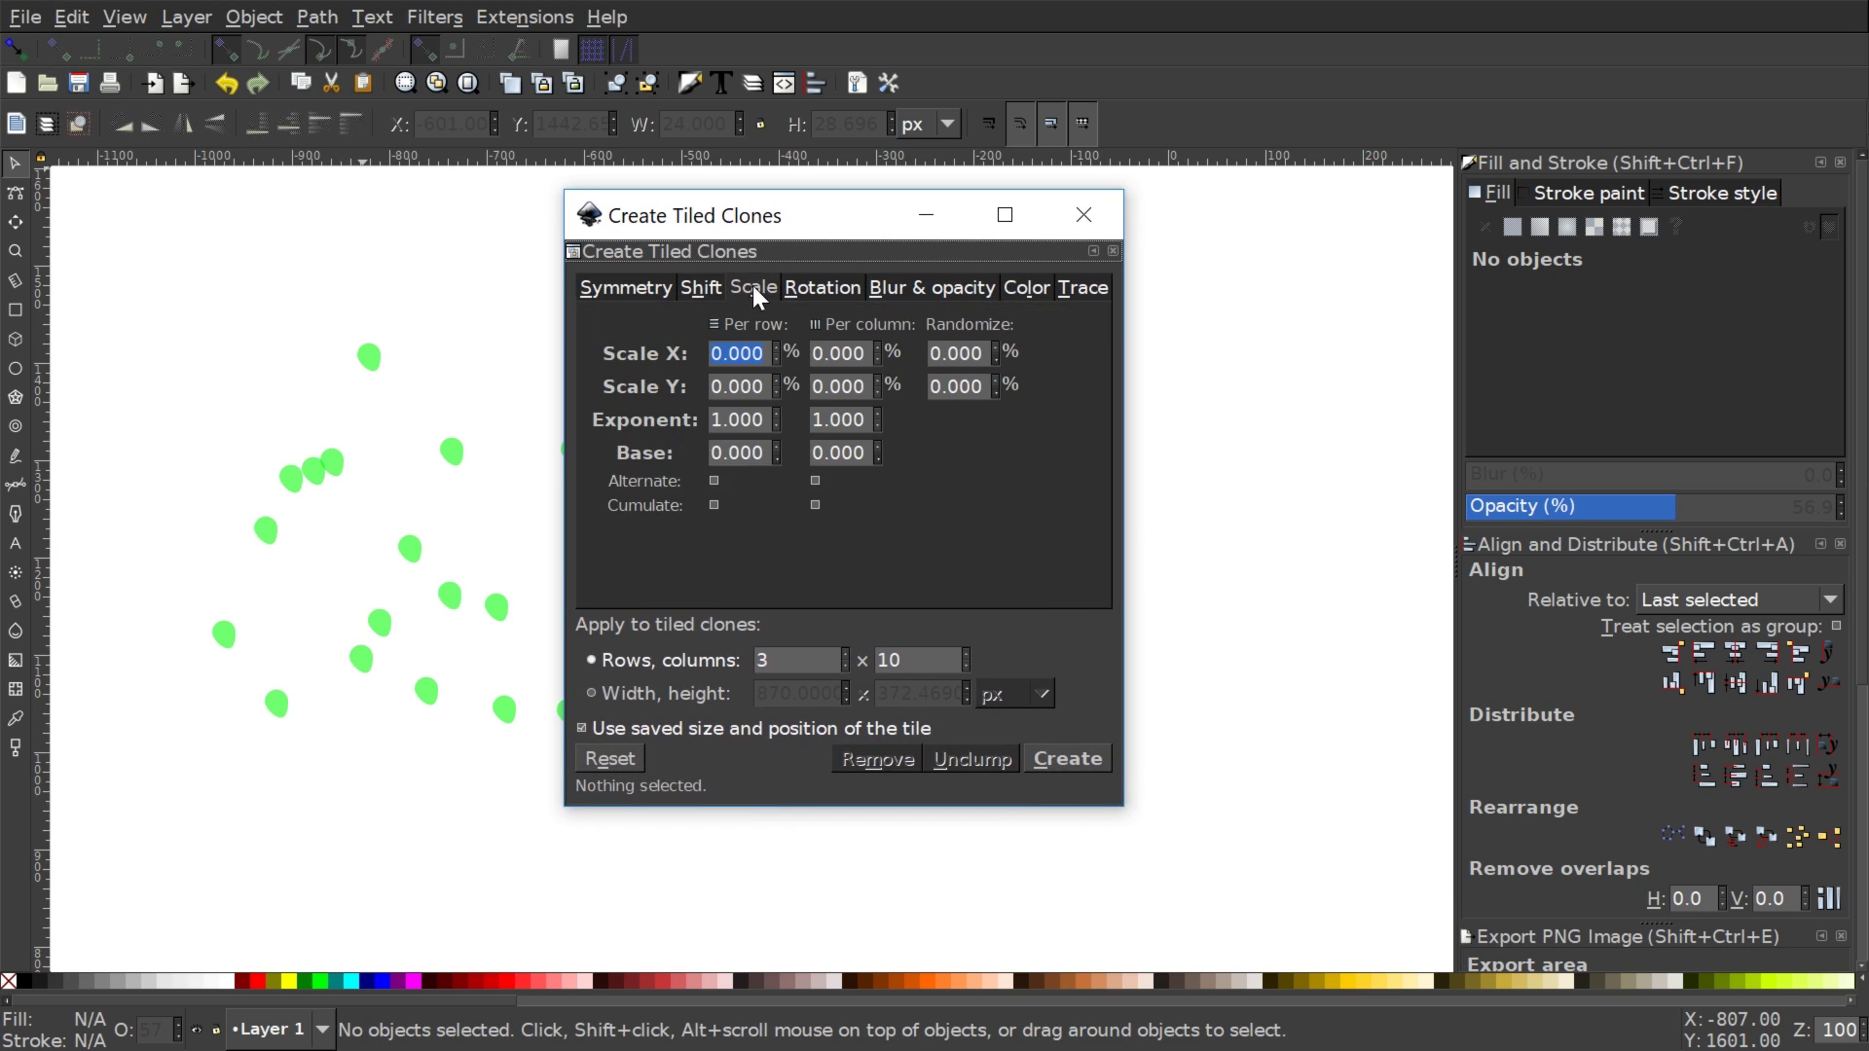
click(901, 284)
click(1027, 287)
click(1083, 287)
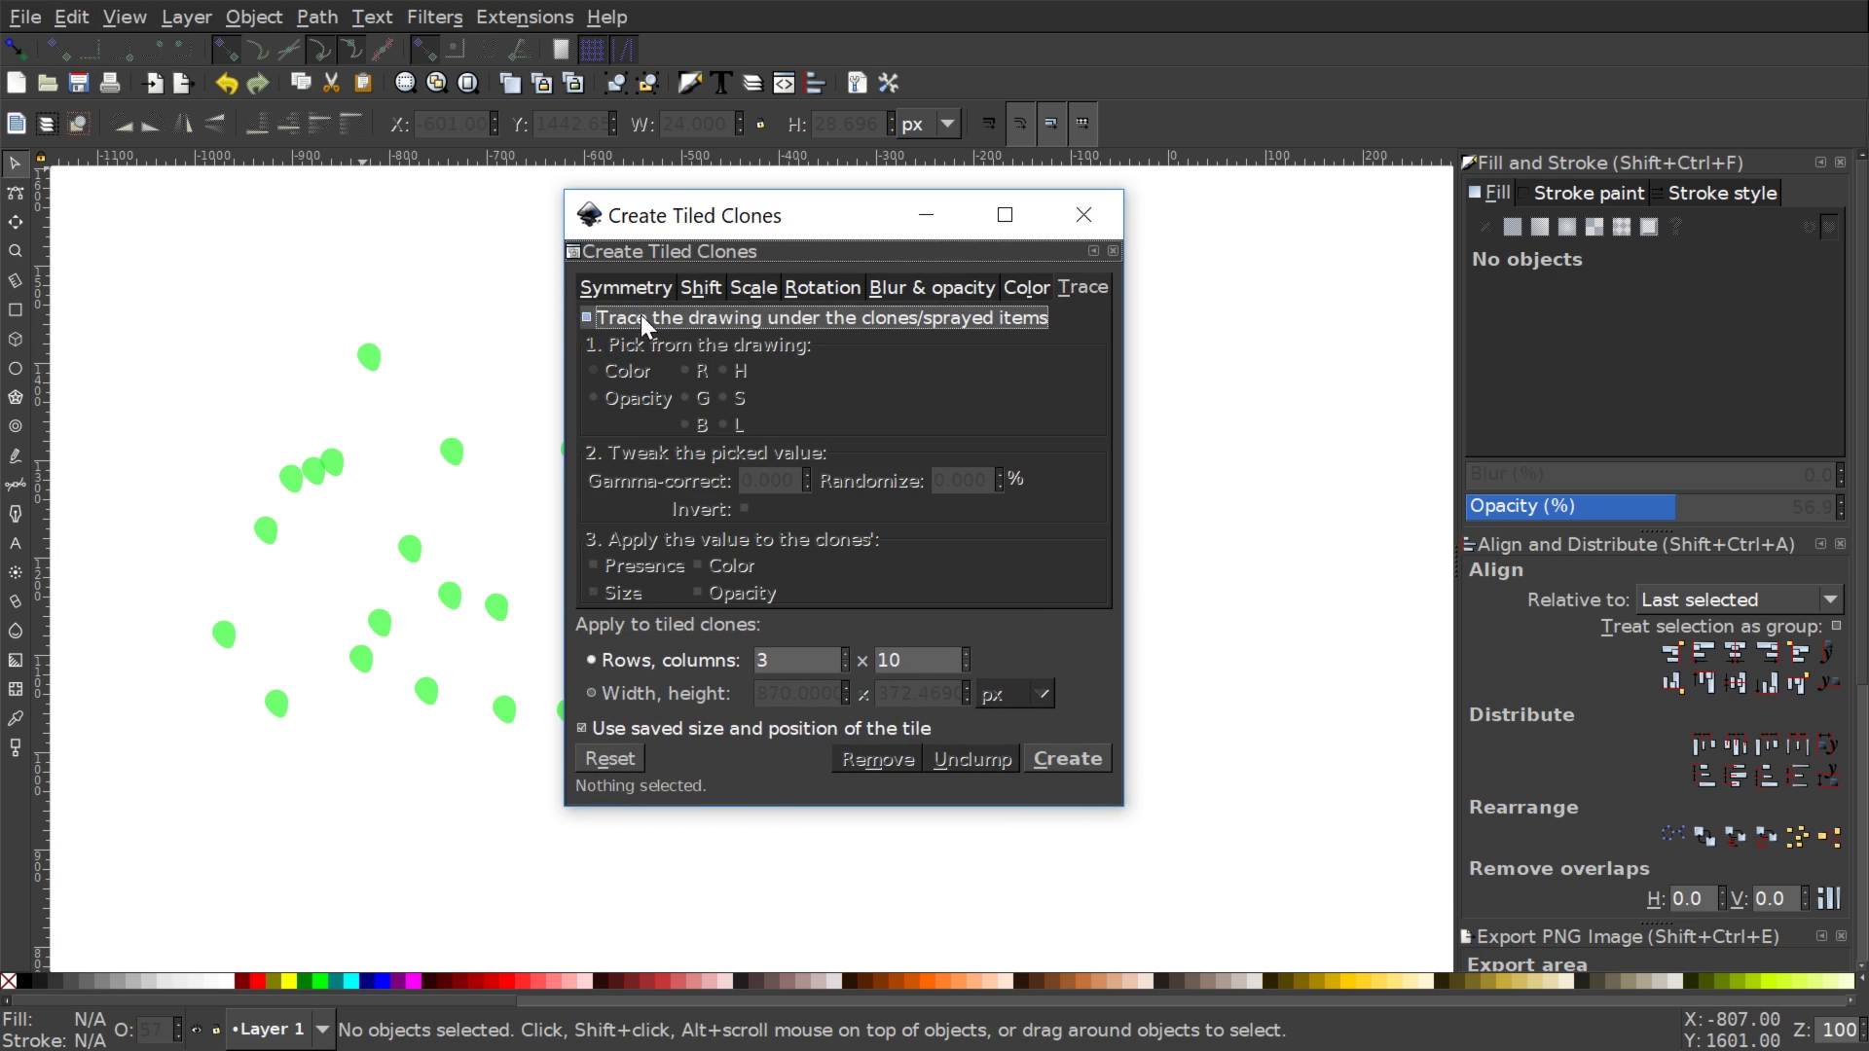
click(630, 278)
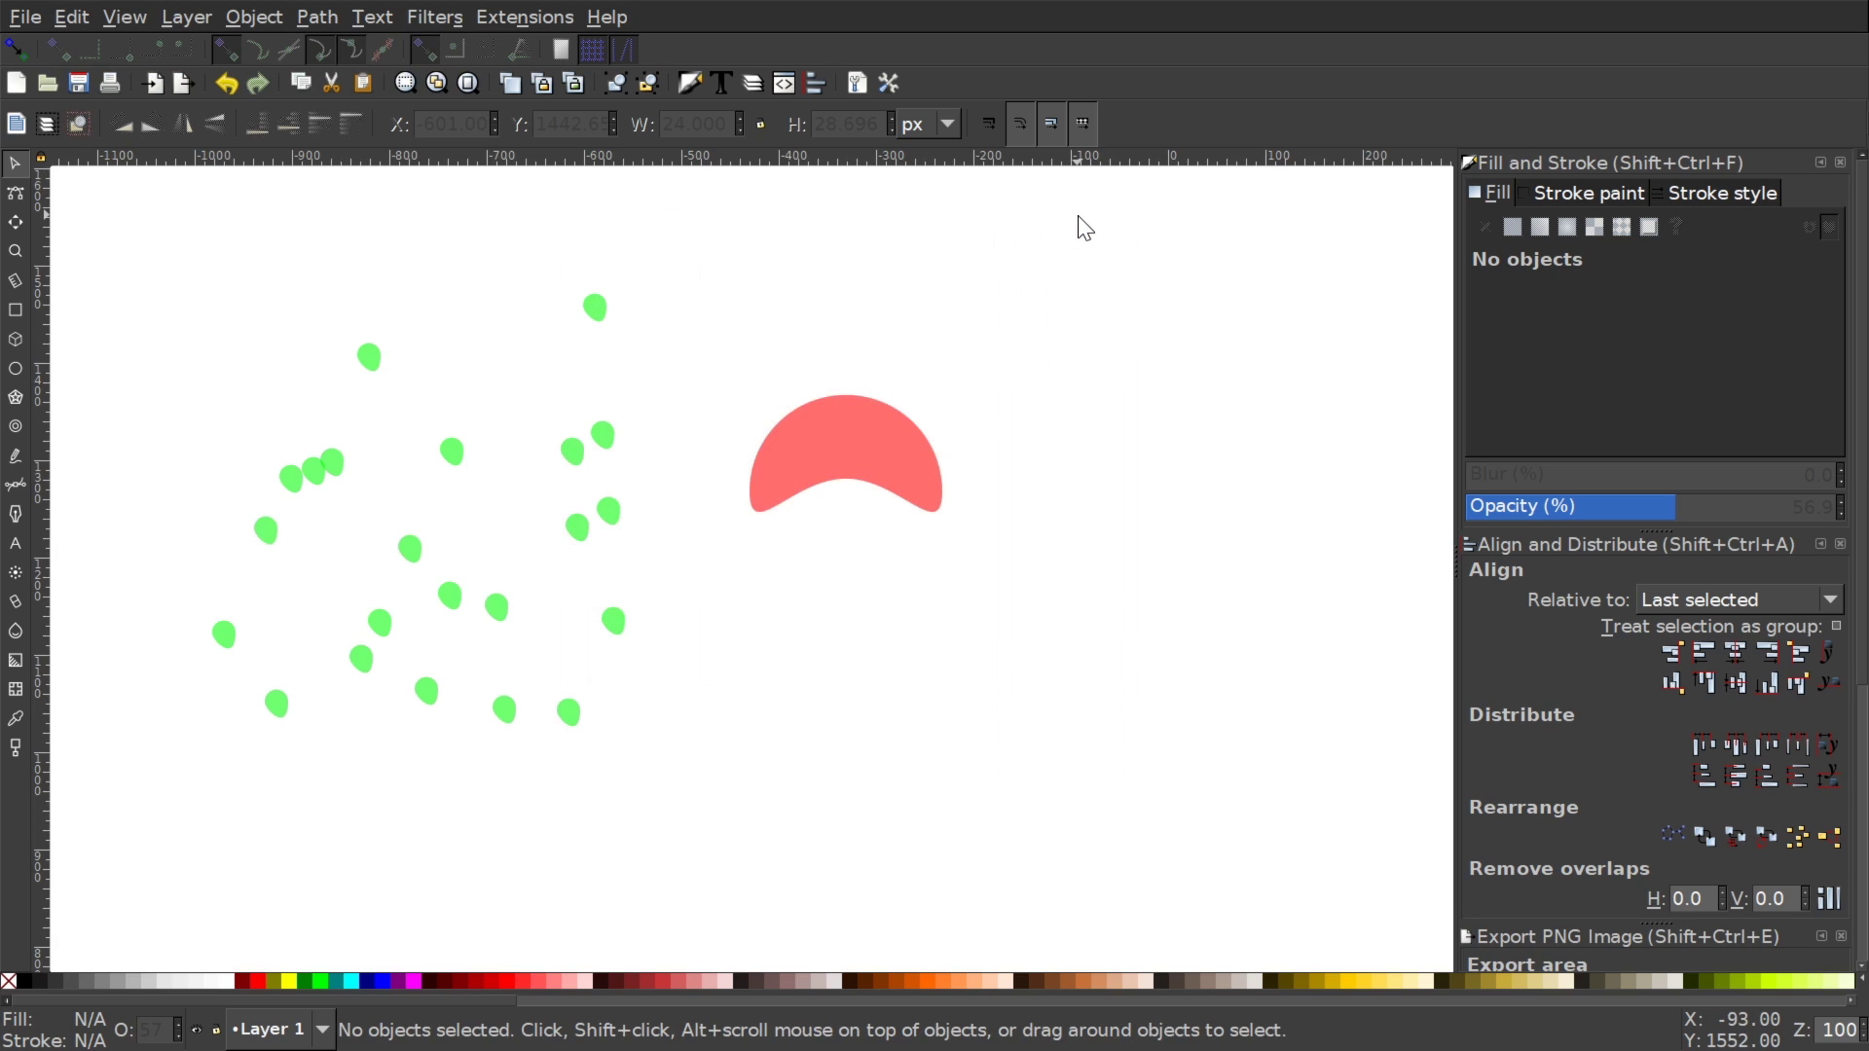